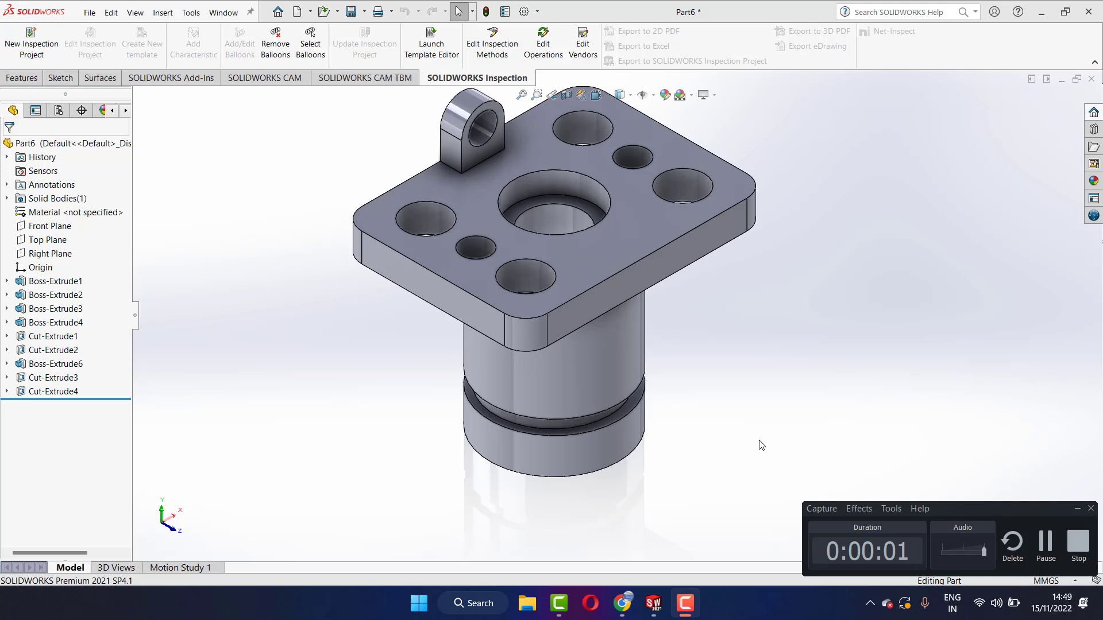
Step: Open the File menu while the finished Part6 flange model is displayed
left_click(685, 604)
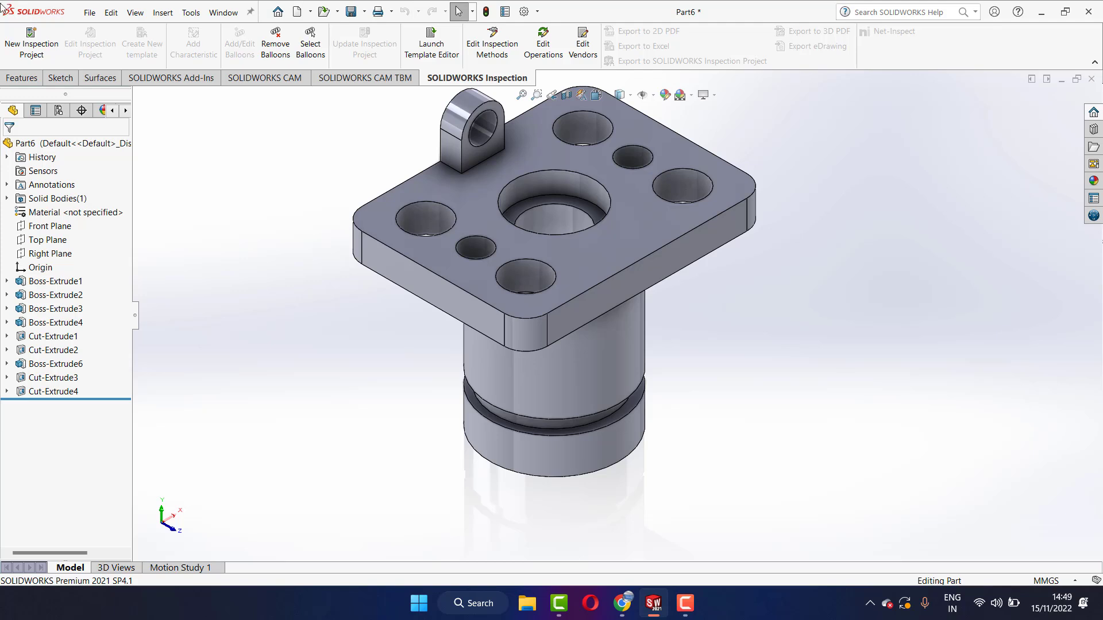
left_click(89, 12)
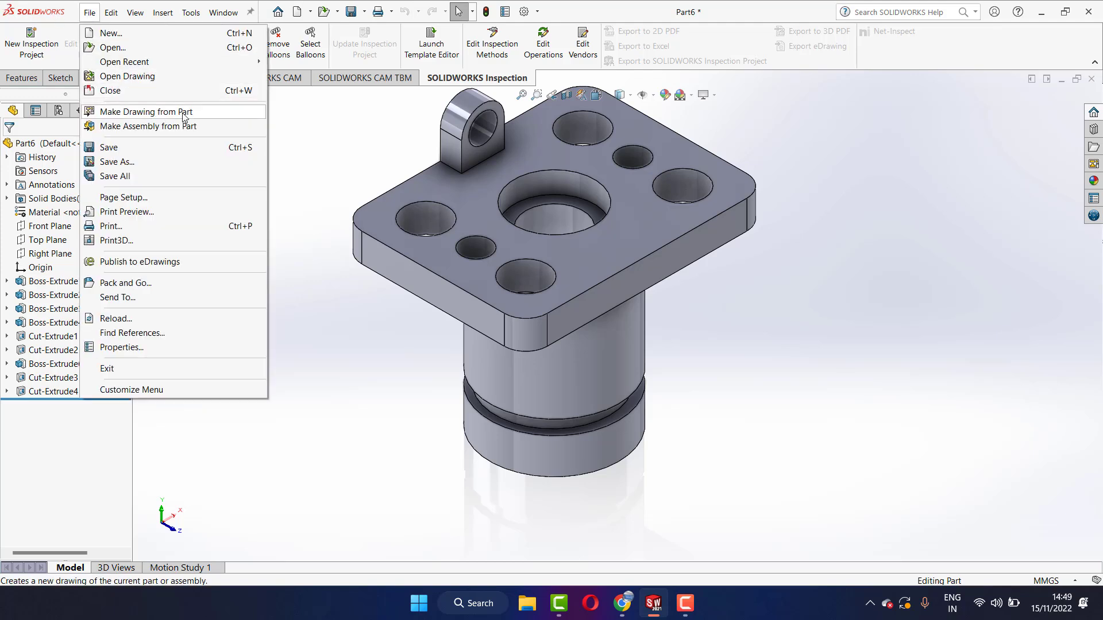
Step: Make a drawing from Part6 with the Drawing template on an A3 (ISO) sheet
left_click(143, 113)
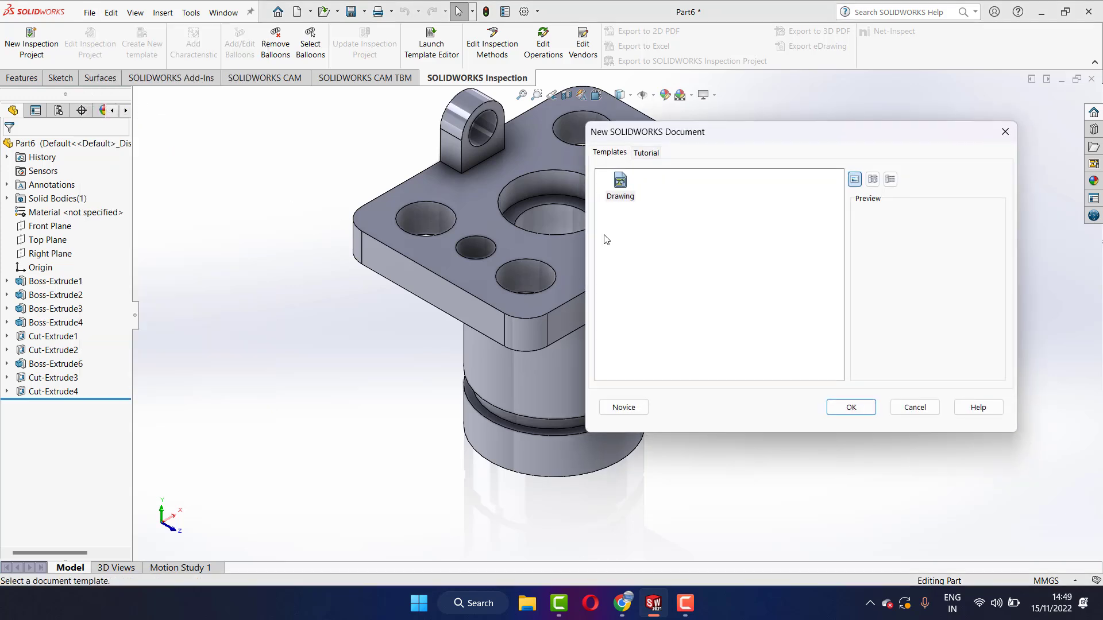
left_click(854, 411)
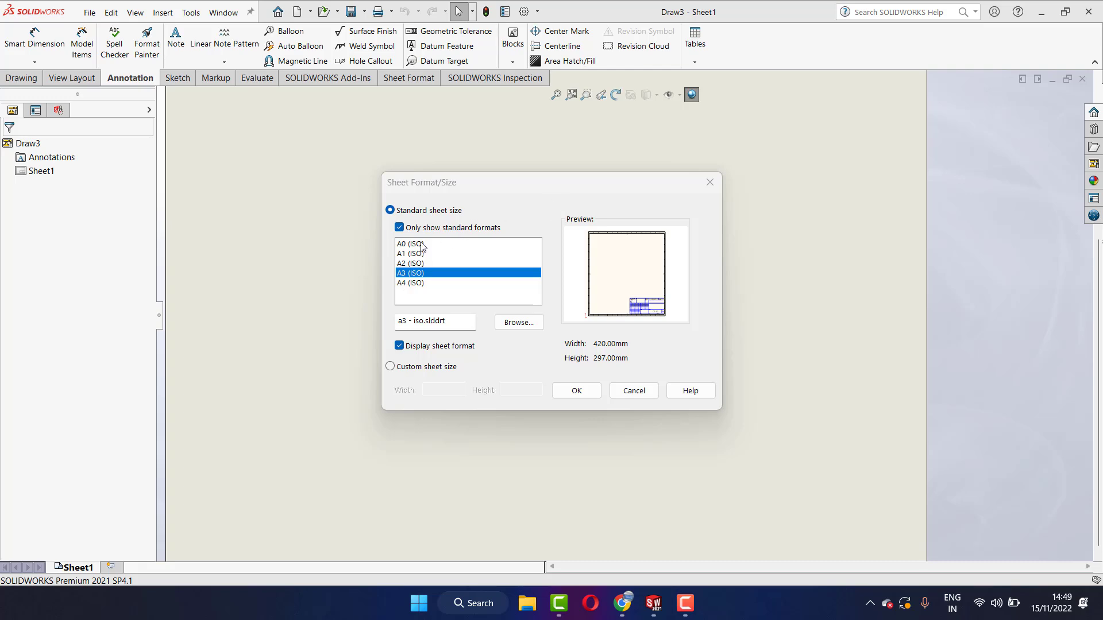
left_click(521, 326)
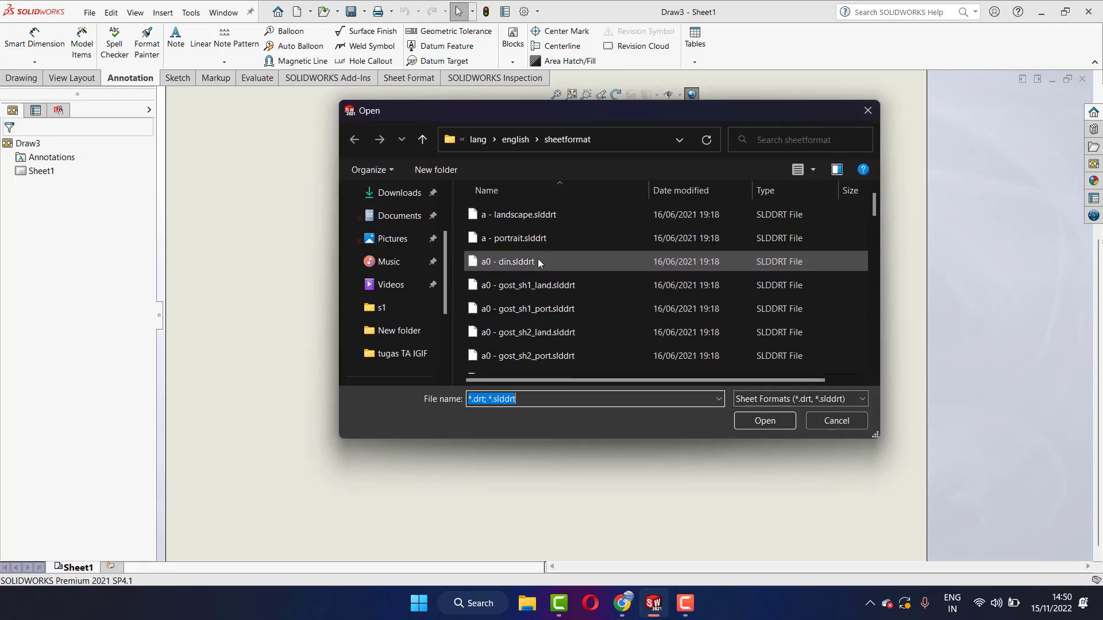
scroll(537, 260, "down", 2)
scroll(537, 263, "down", 1)
scroll(538, 267, "down", 1)
scroll(539, 265, "up", 6)
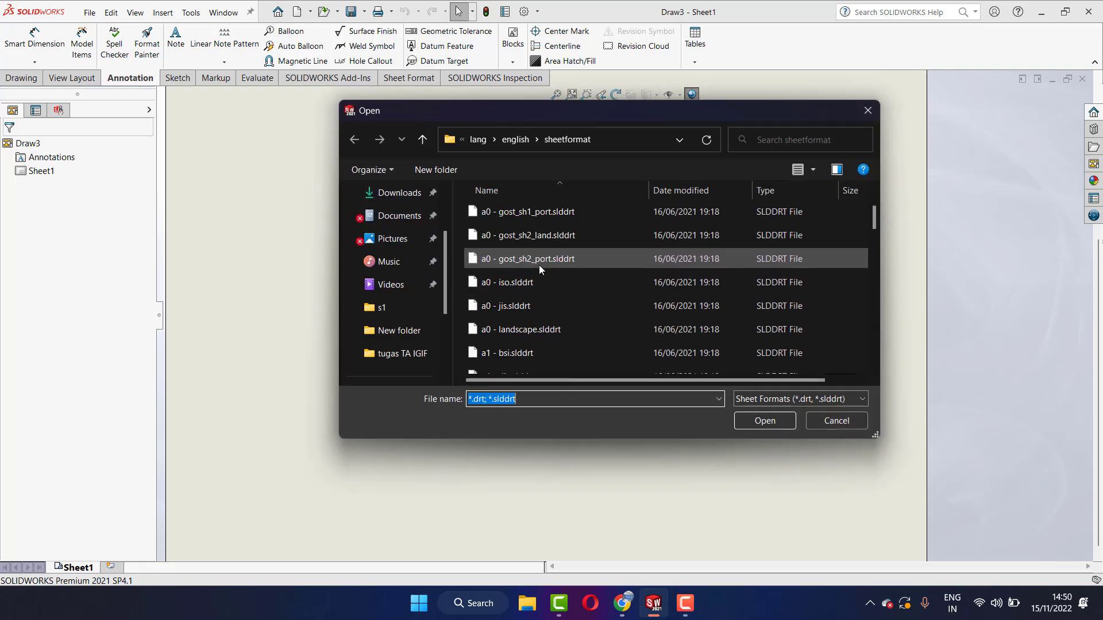
left_click(868, 110)
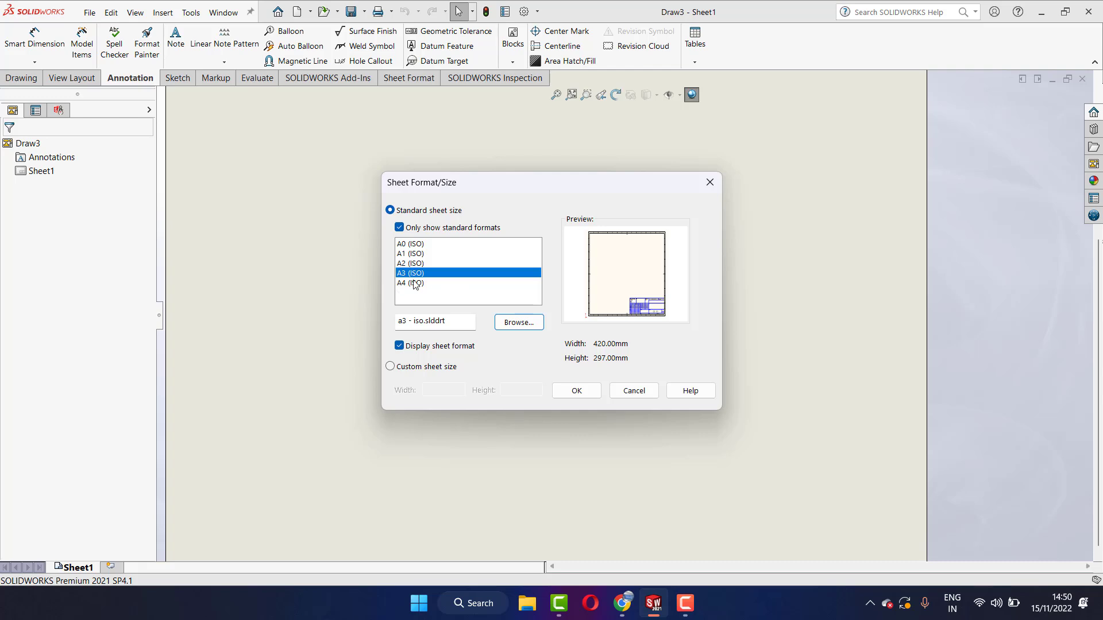
left_click(577, 390)
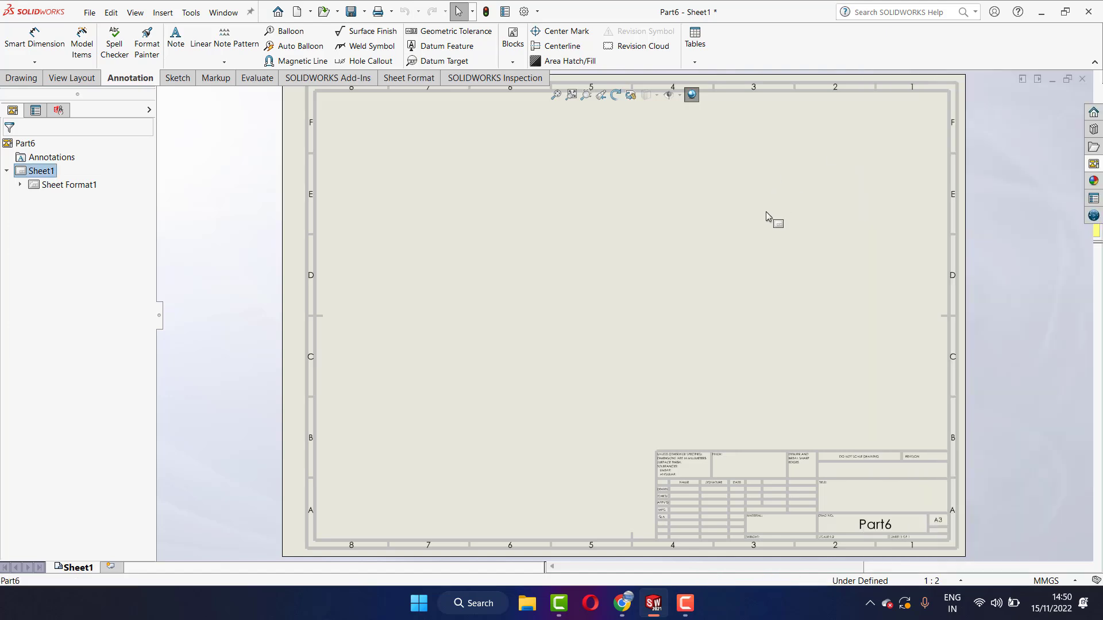
Step: Enter Edit Sheet Format mode on Sheet Format1 from the feature tree
scroll(595, 356, "down", 2)
scroll(587, 309, "down", 2)
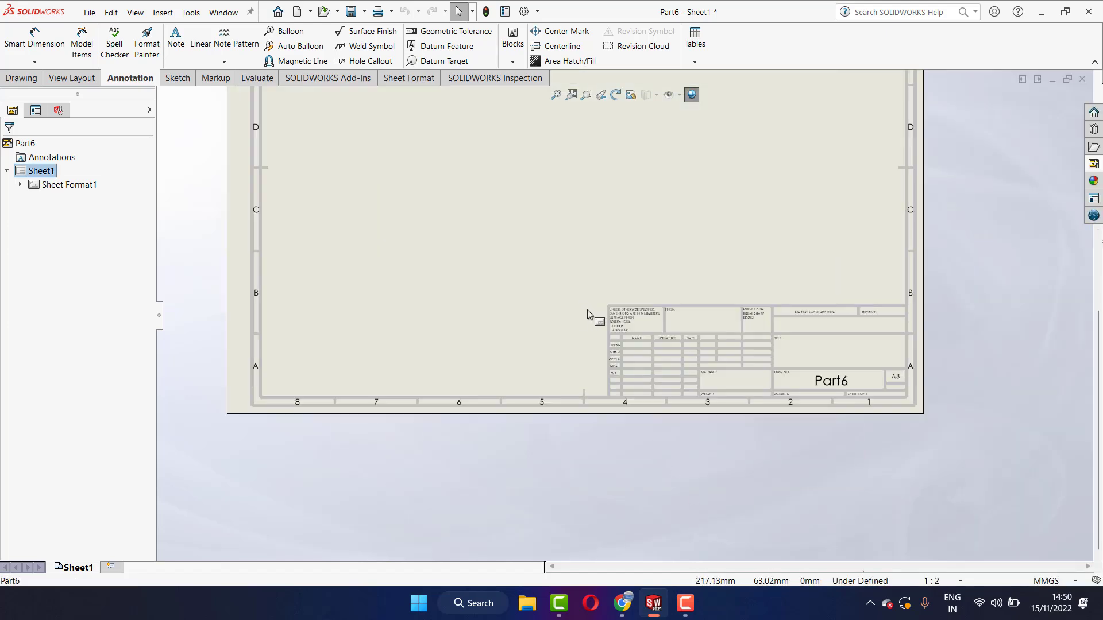
scroll(628, 316, "down", 1)
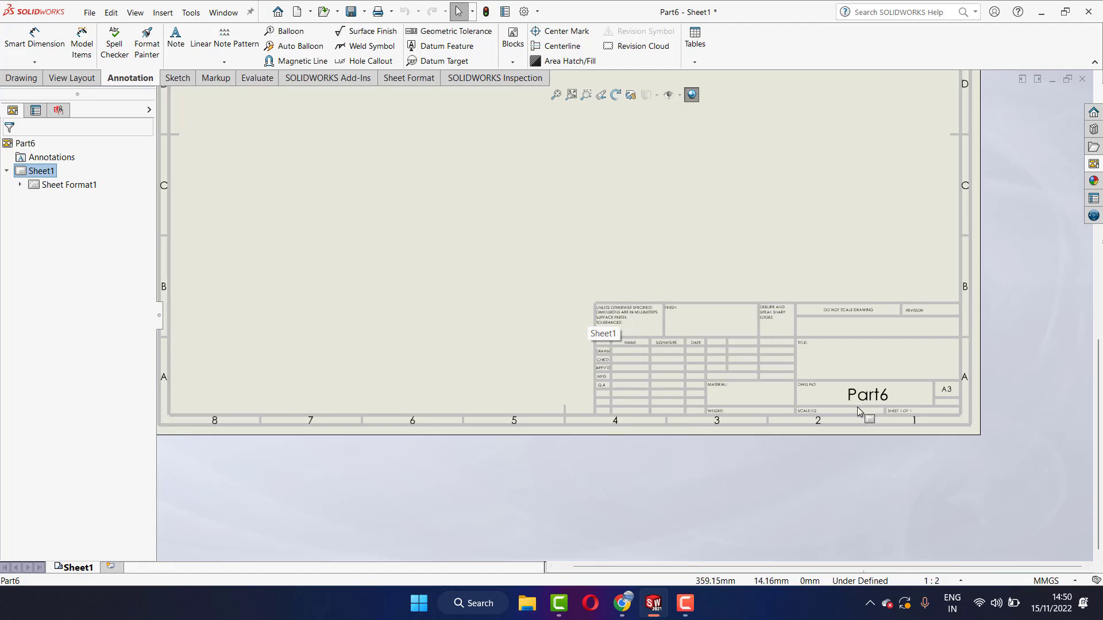
scroll(819, 388, "down", 1)
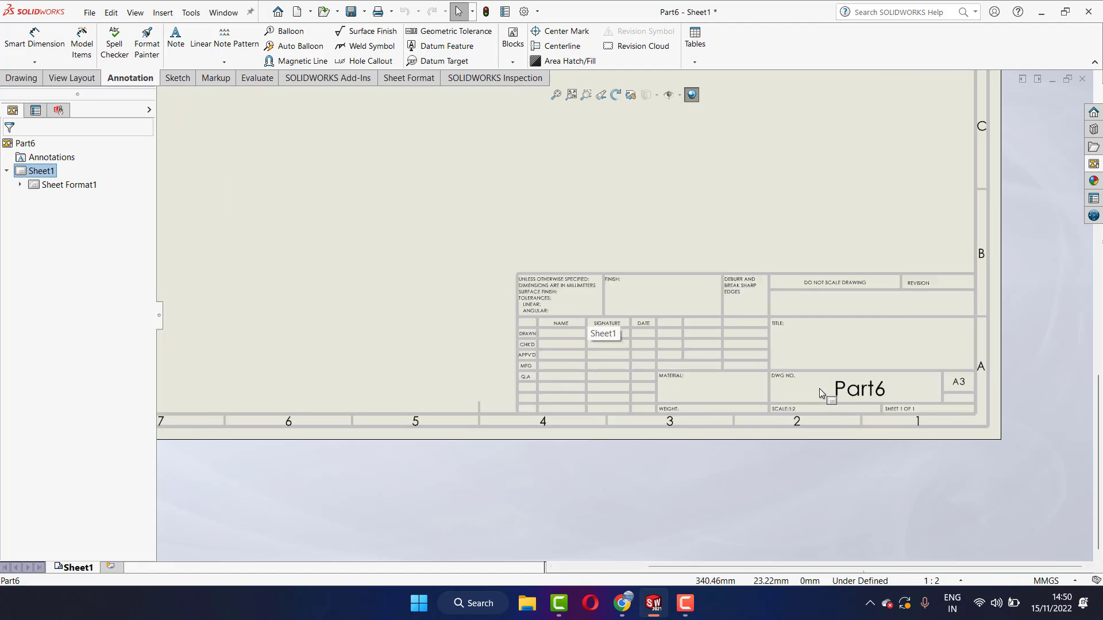
scroll(819, 388, "down", 1)
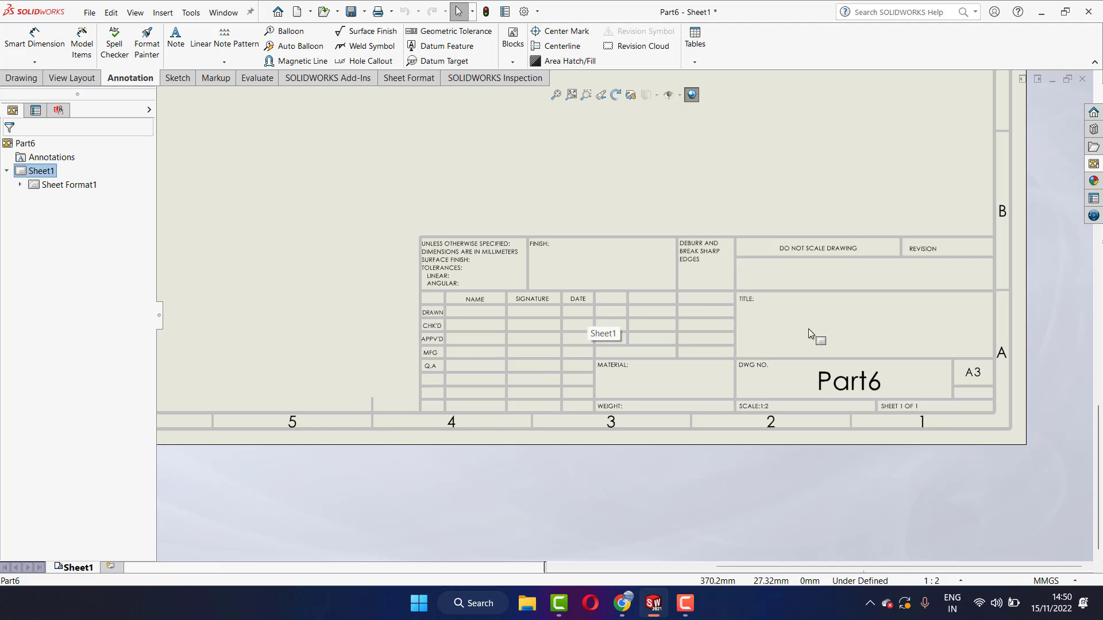
left_click(19, 185)
left_click(55, 186)
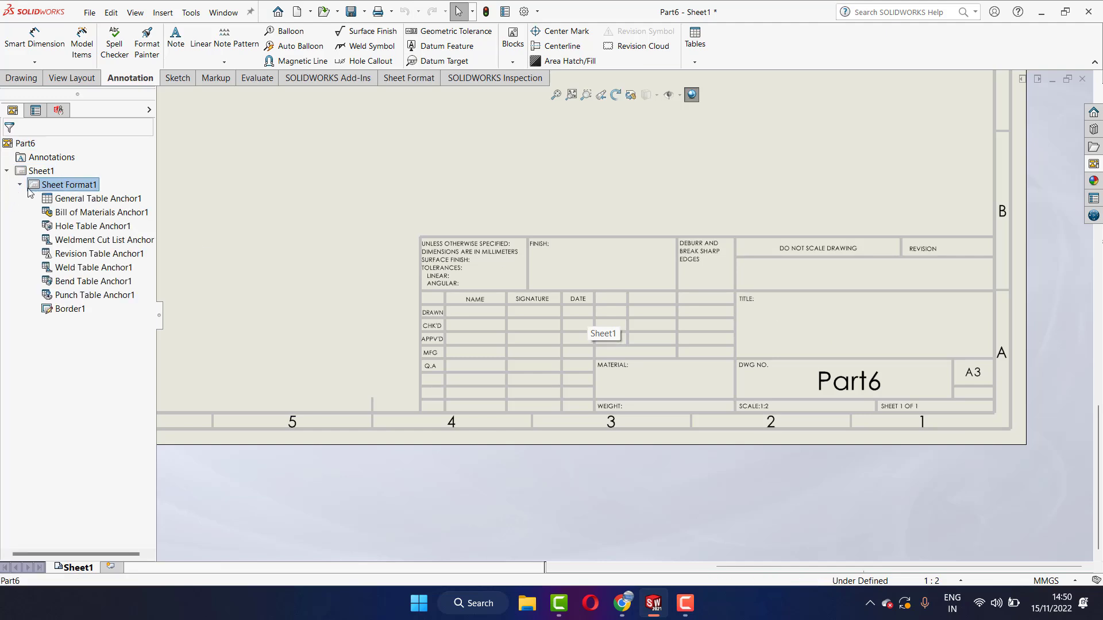
right_click(72, 187)
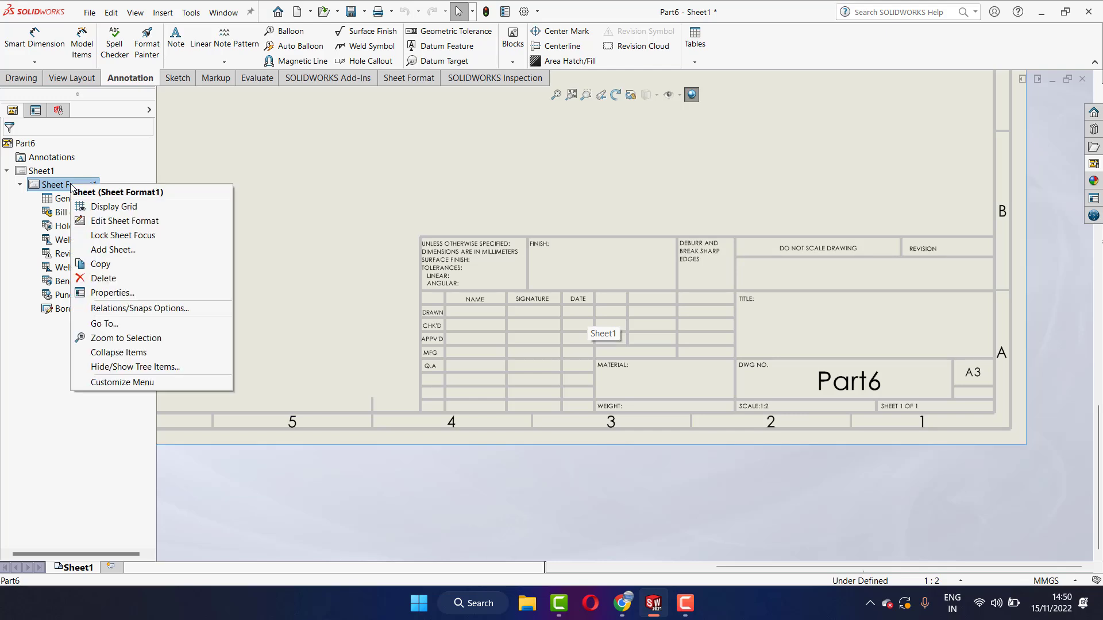
left_click(143, 221)
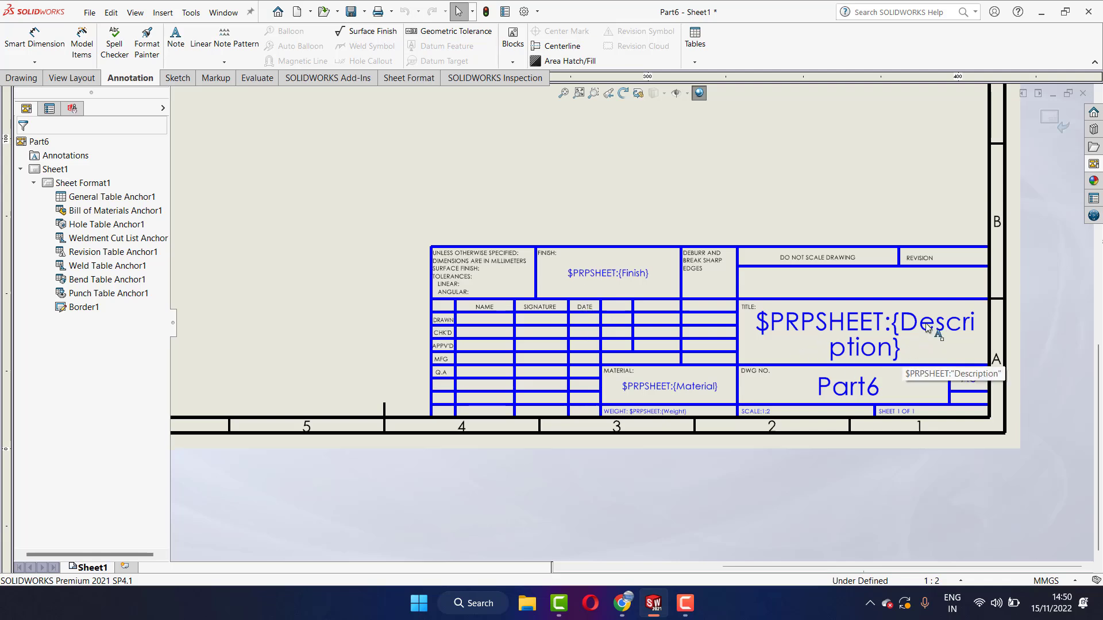
Step: Replace the title block's title note text with 'Teknik Drwaing'
double_click(882, 345)
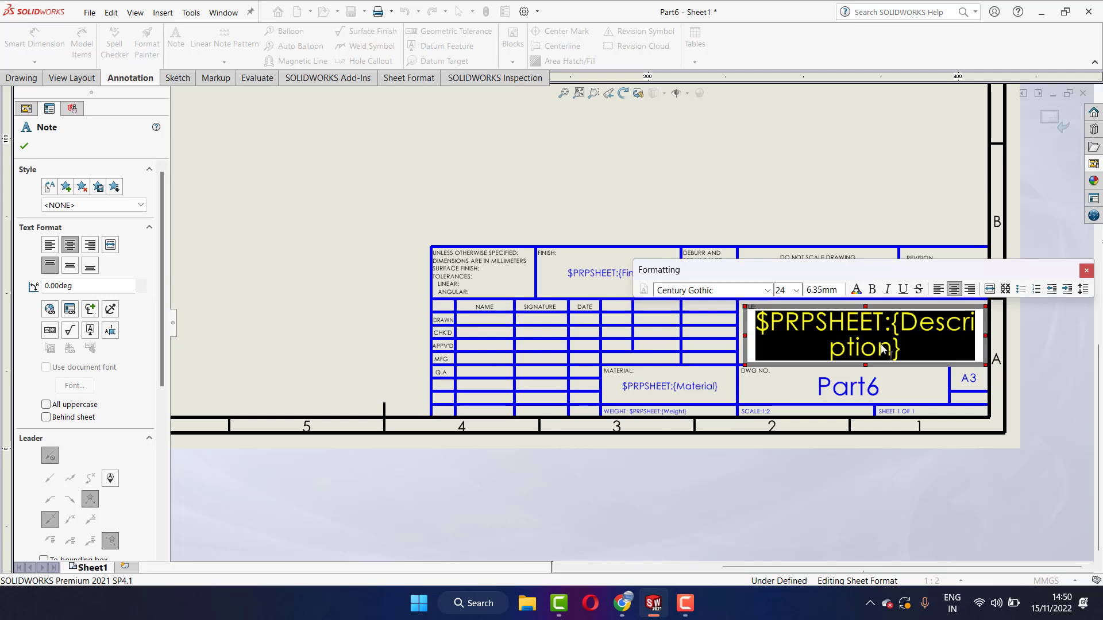
type("te")
key("BackSpace")
key("BackSpace")
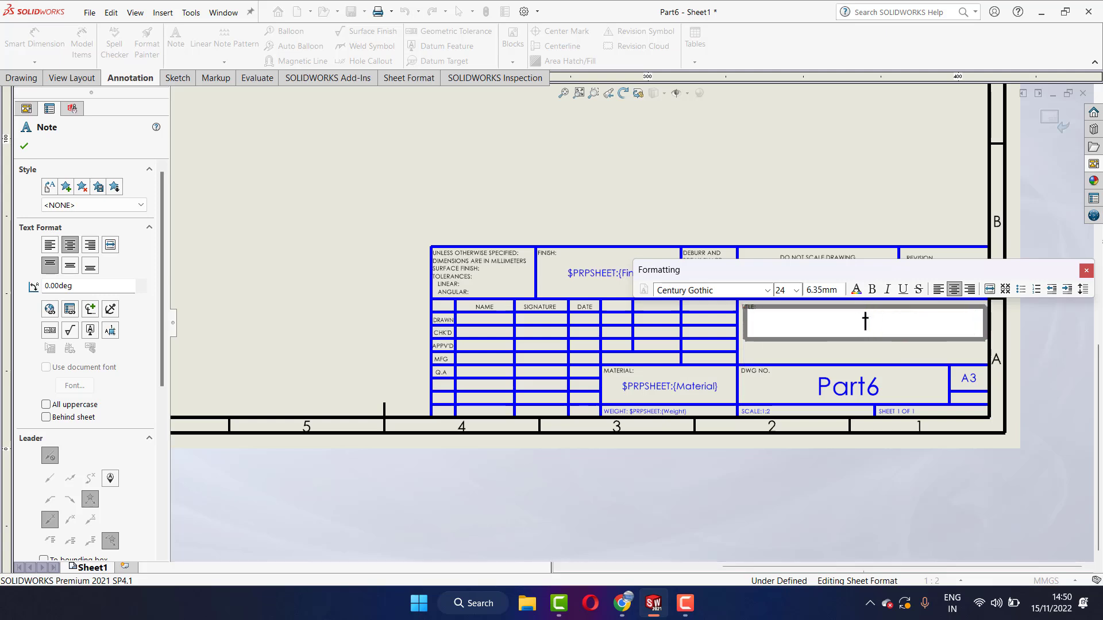
type("T")
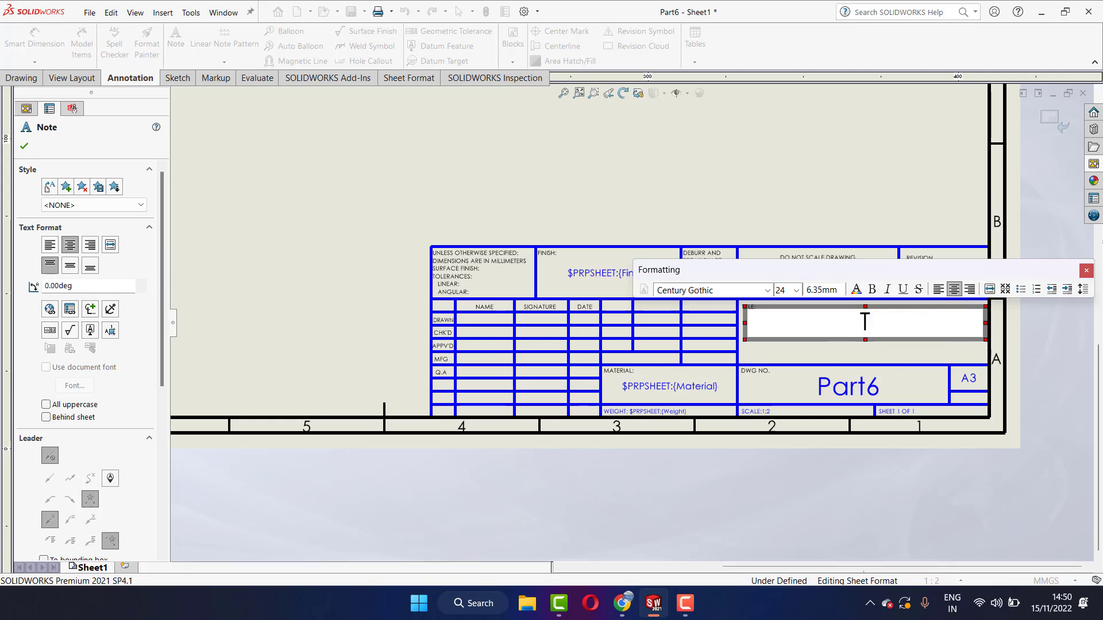
type("eknik ")
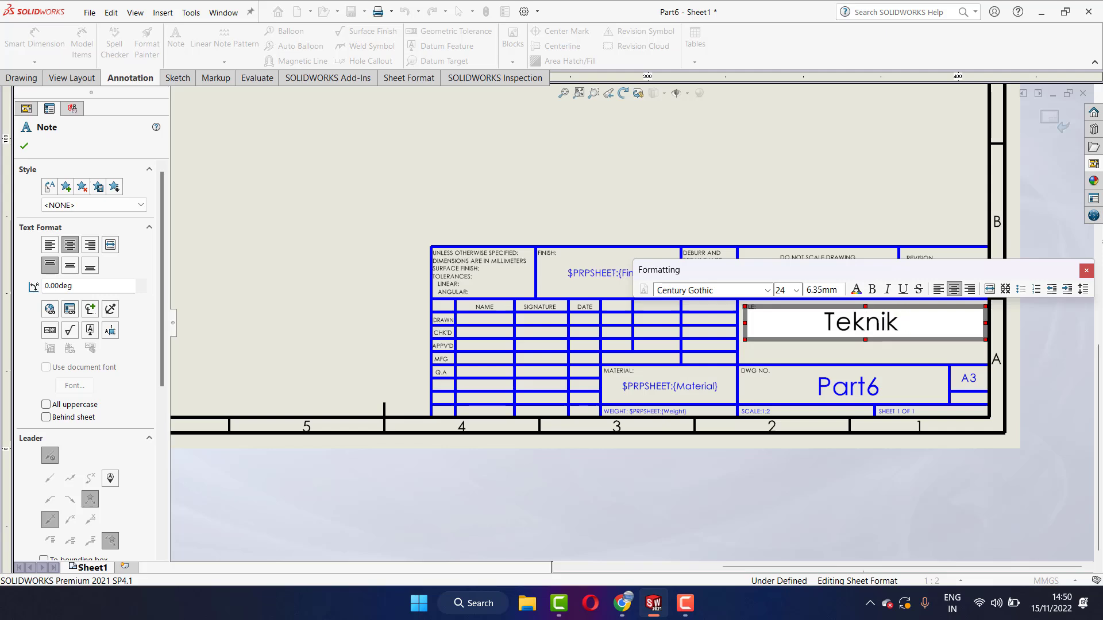
type("Drw")
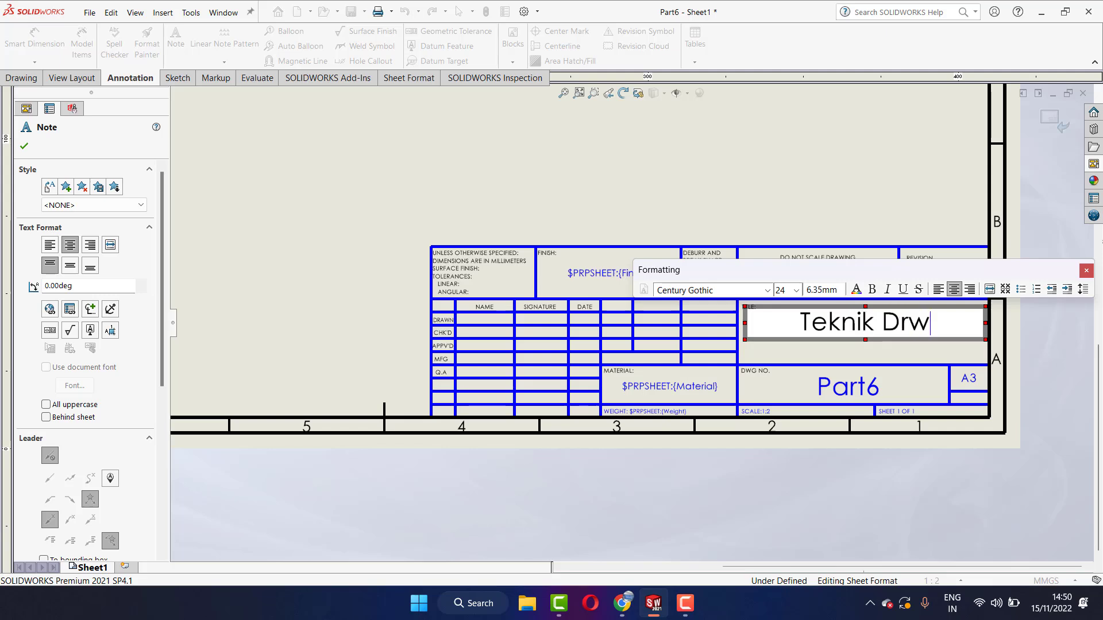
type("aing")
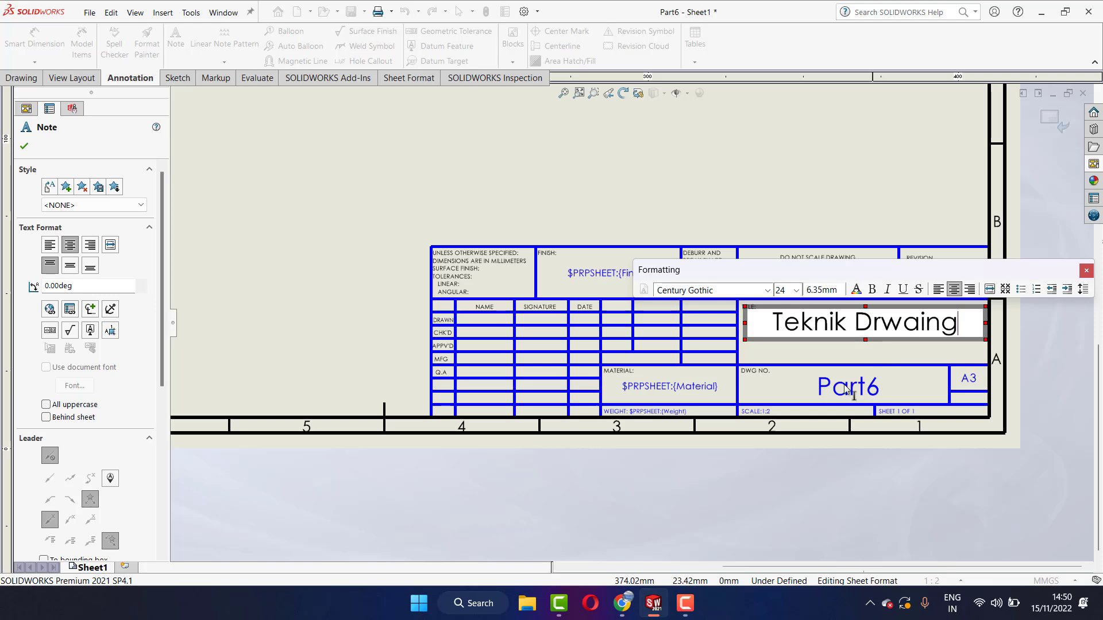
left_click(27, 145)
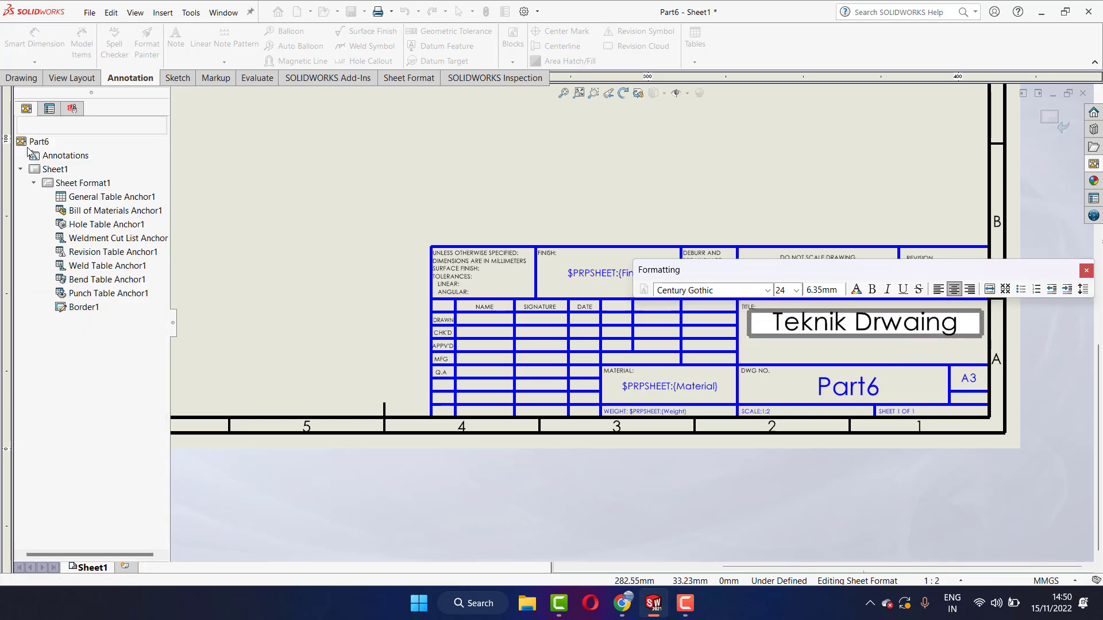
scroll(839, 319, "up", 1)
scroll(838, 318, "up", 1)
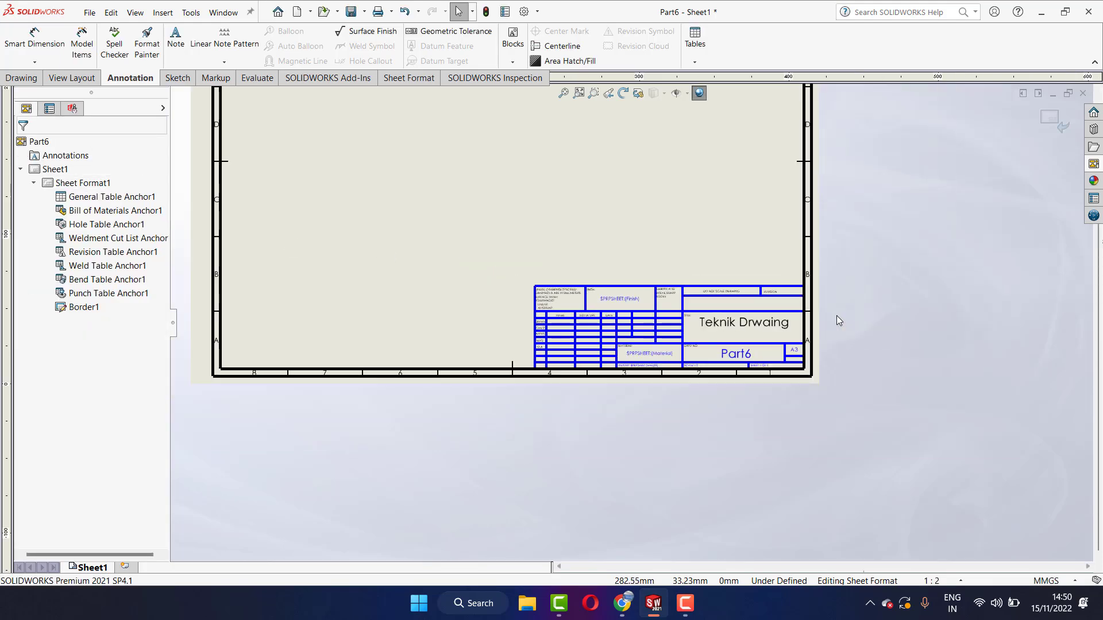
scroll(836, 316, "up", 1)
scroll(498, 226, "down", 1)
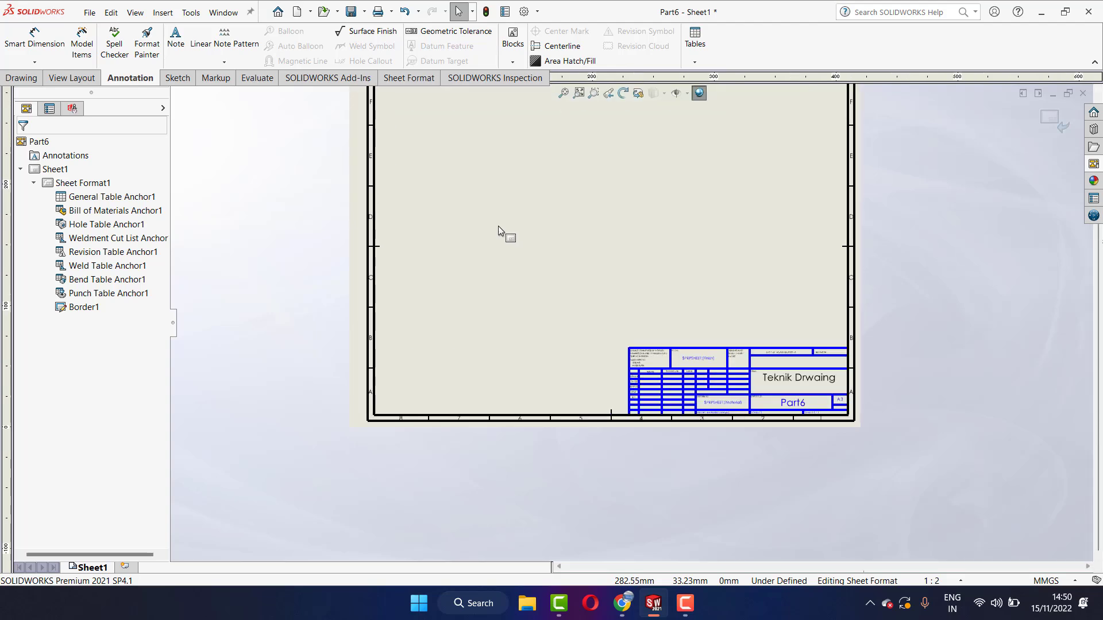
Step: Exit sheet format editing and return to the A3 drawing sheet
left_click(1060, 121)
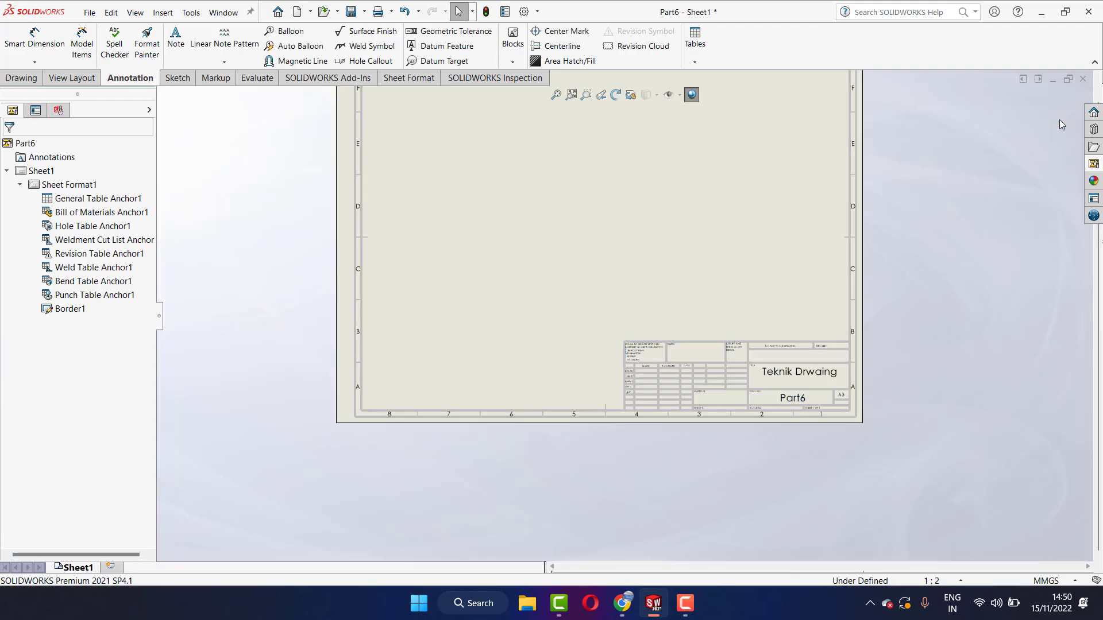
scroll(702, 387, "down", 2)
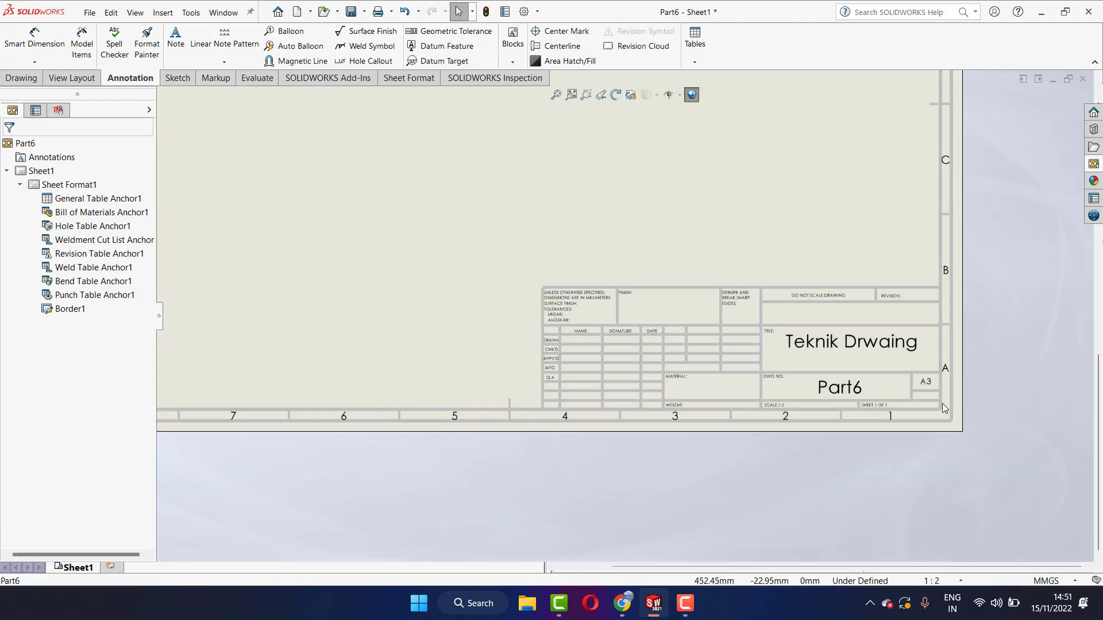
scroll(689, 310, "up", 5)
scroll(710, 315, "down", 1)
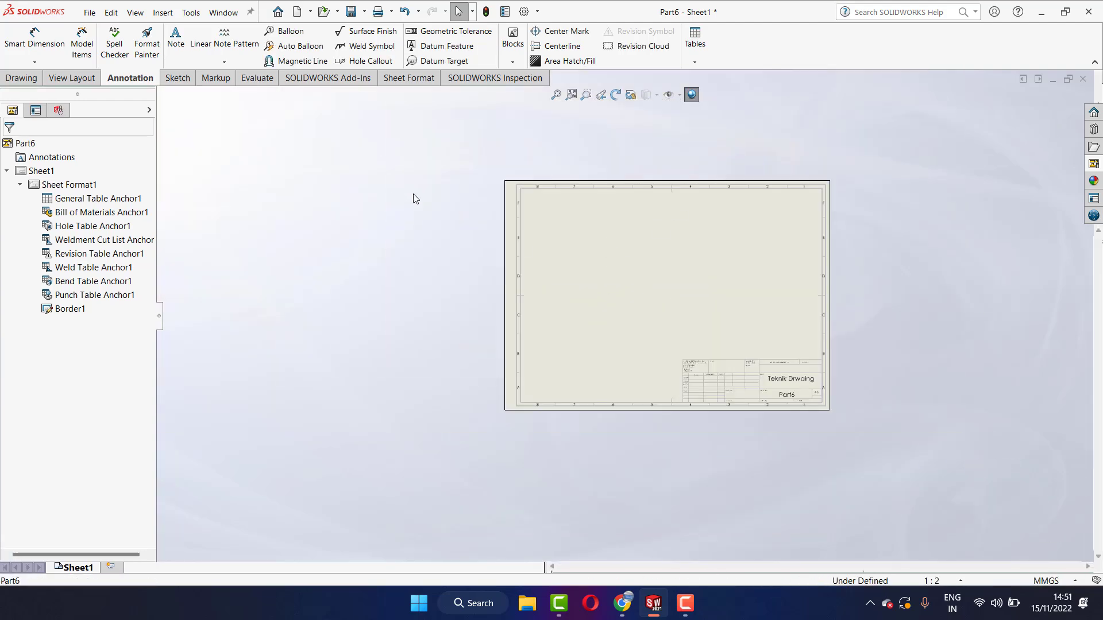
scroll(848, 409, "down", 2)
Step: Show the View Palette with Part6's standard views in the Task Pane
scroll(868, 313, "down", 1)
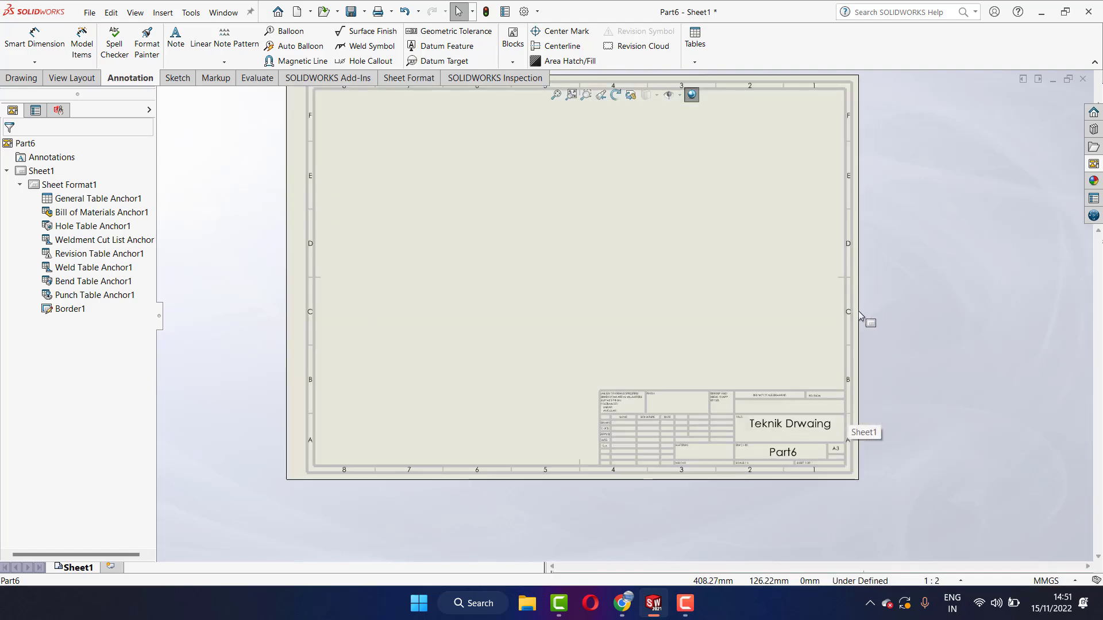
scroll(770, 320, "up", 1)
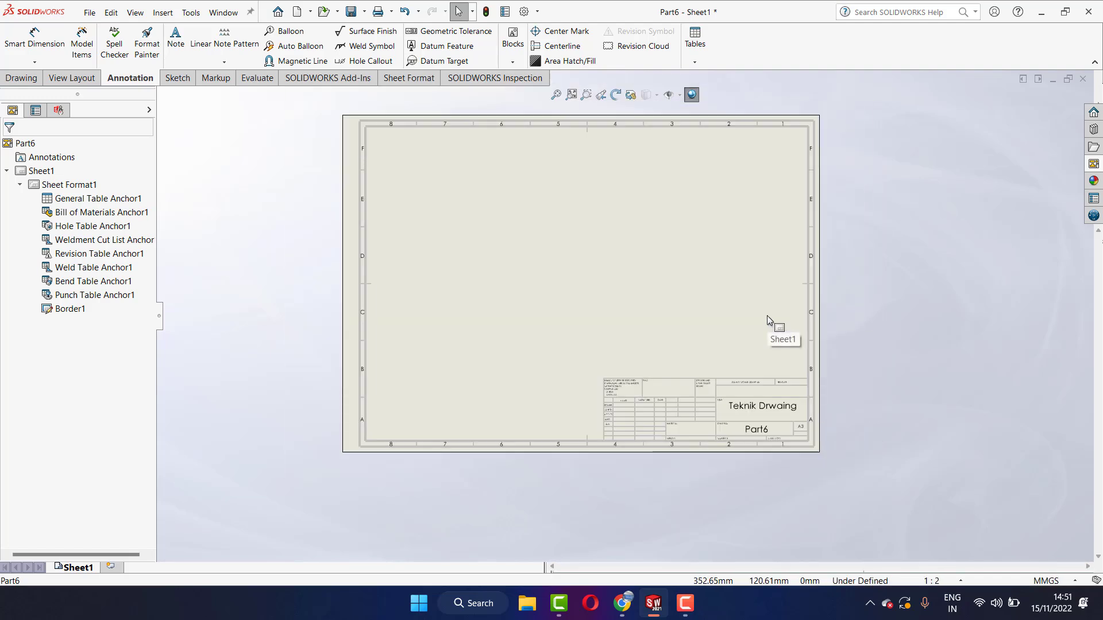
scroll(677, 267, "up", 2)
scroll(677, 266, "down", 1)
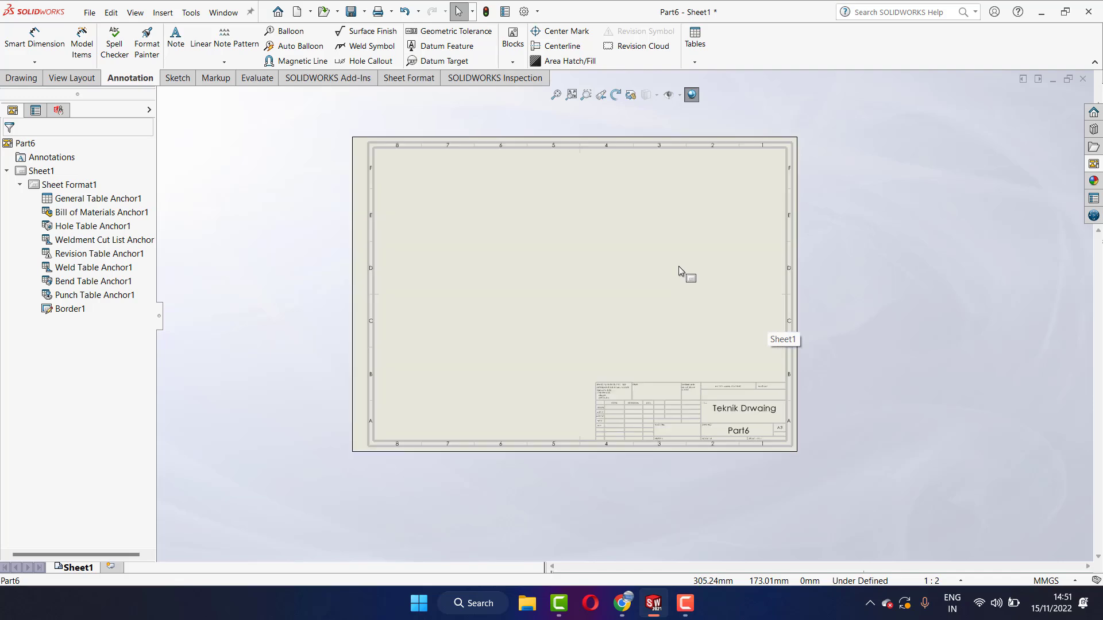
scroll(678, 266, "down", 1)
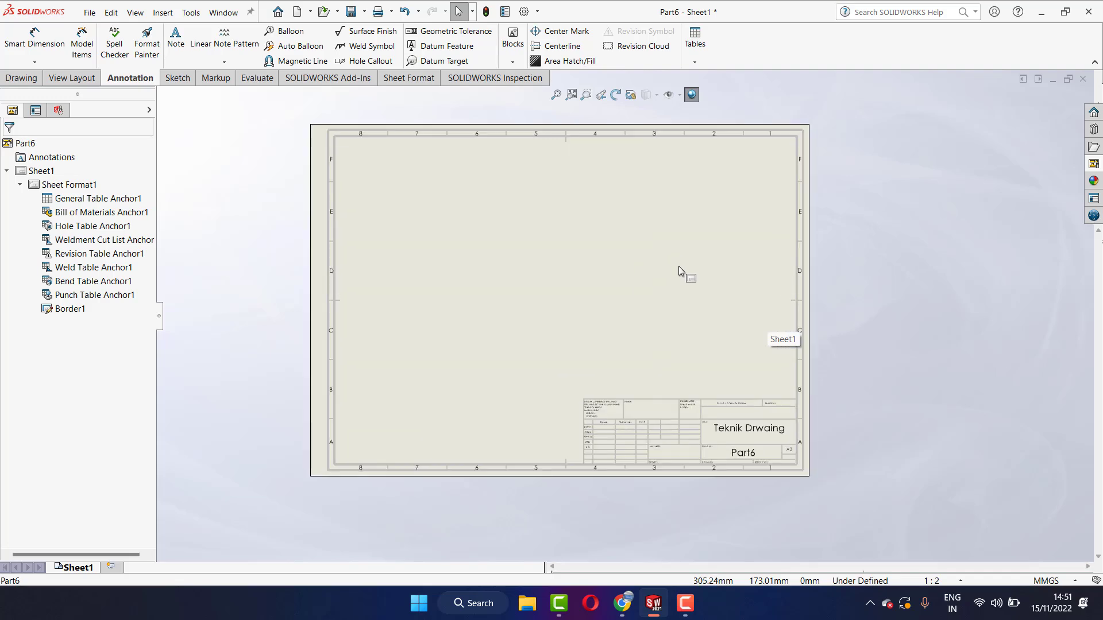
left_click(1093, 163)
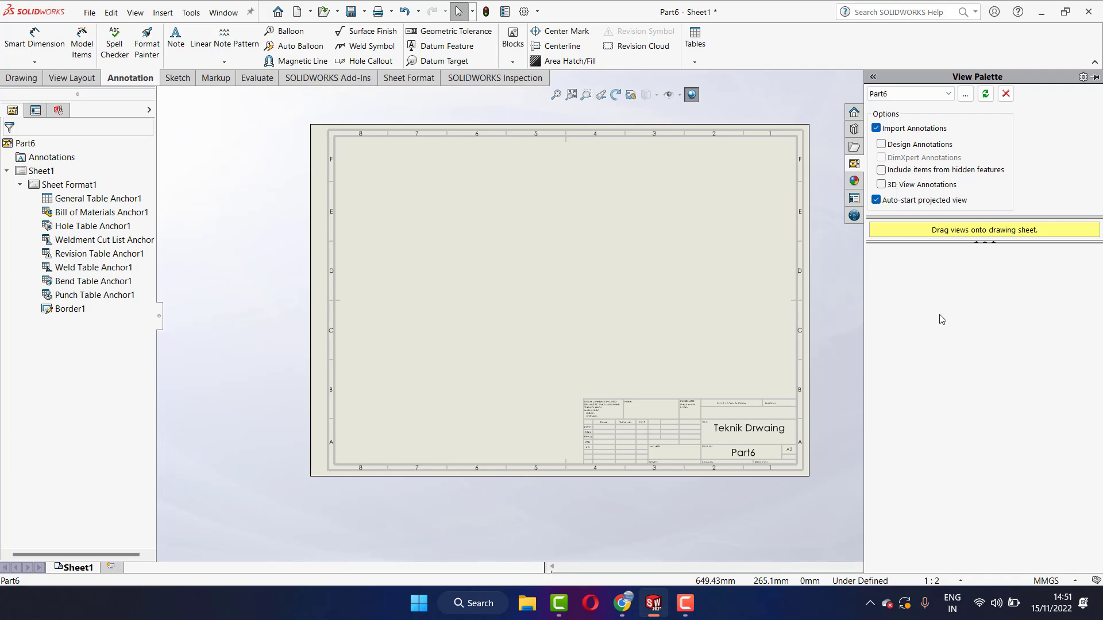
Step: Refresh the View Palette to load Part6's view thumbnails
left_click(986, 94)
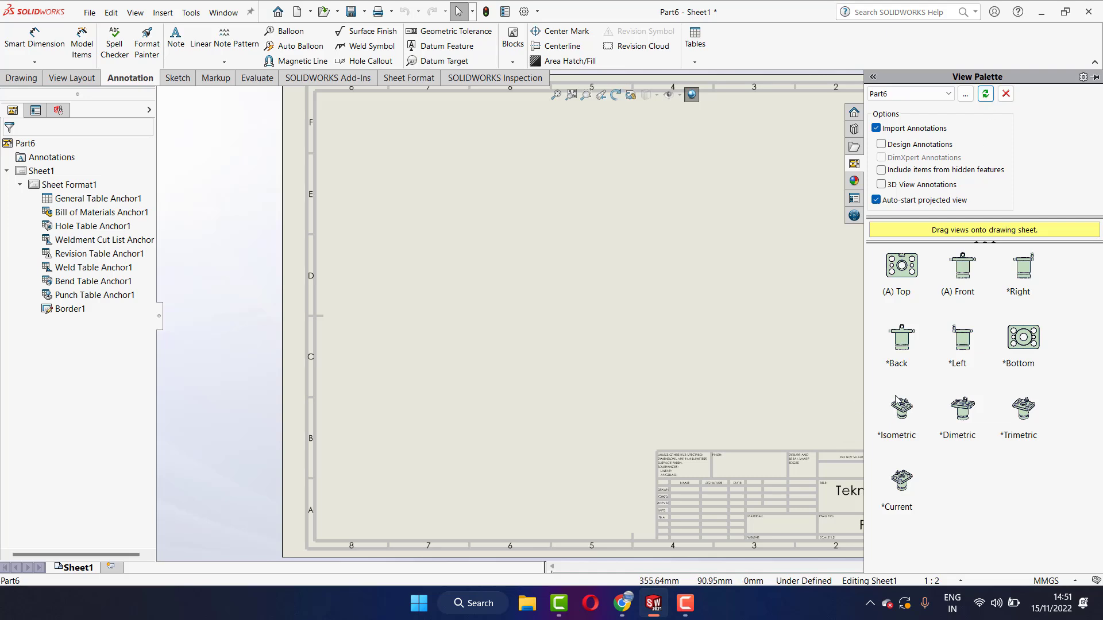
scroll(681, 329, "up", 1)
scroll(681, 329, "up", 1)
scroll(653, 306, "down", 1)
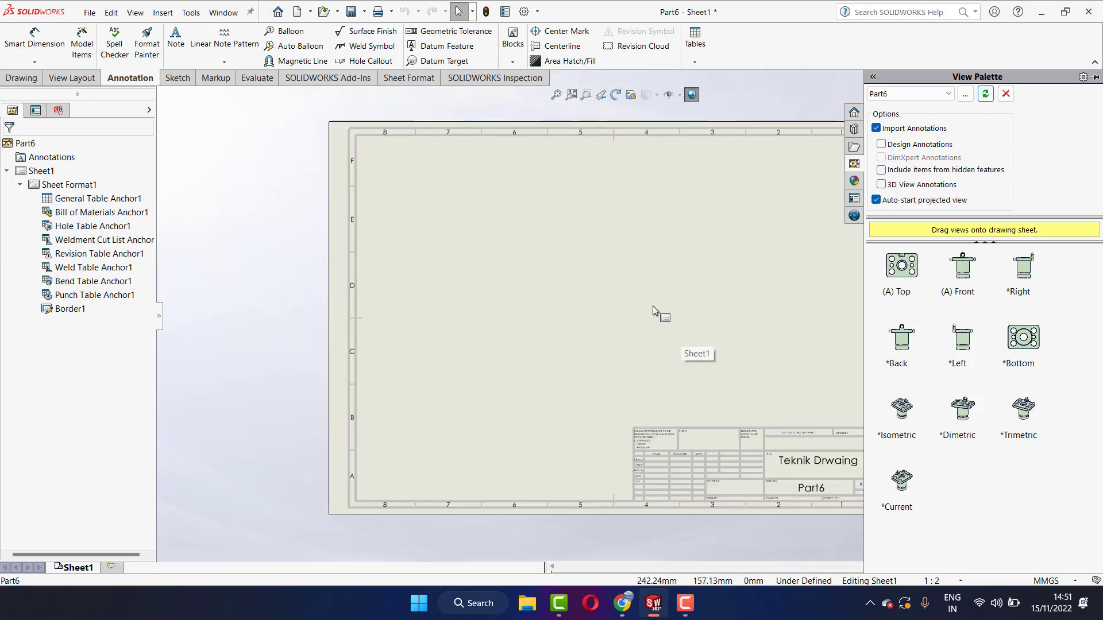
scroll(672, 300, "up", 2)
scroll(660, 302, "down", 1)
scroll(659, 302, "down", 1)
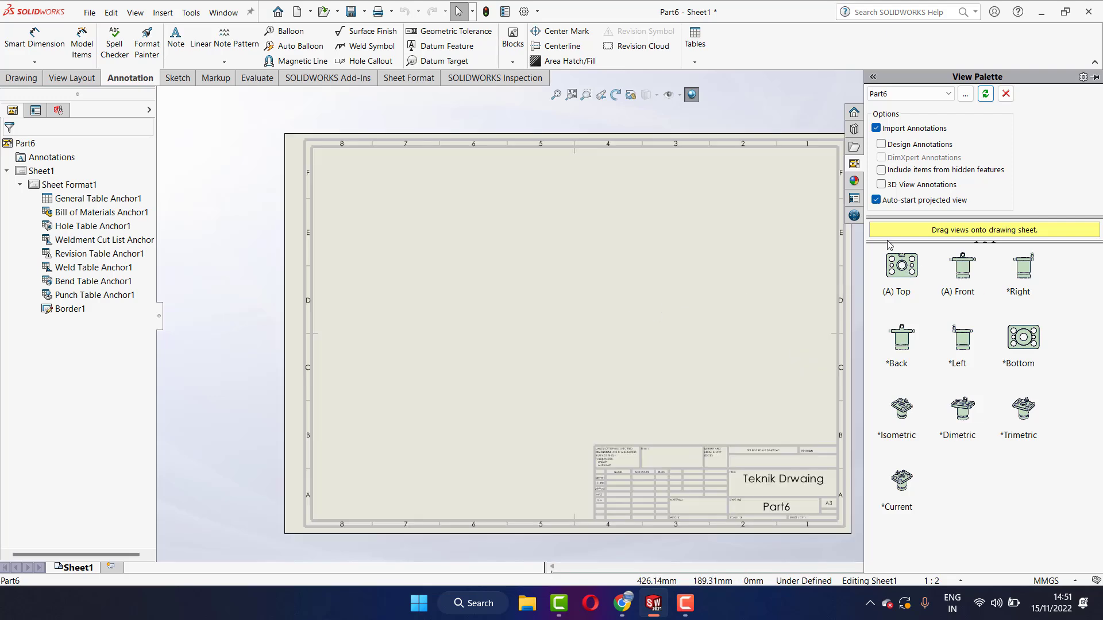
scroll(623, 319, "up", 1)
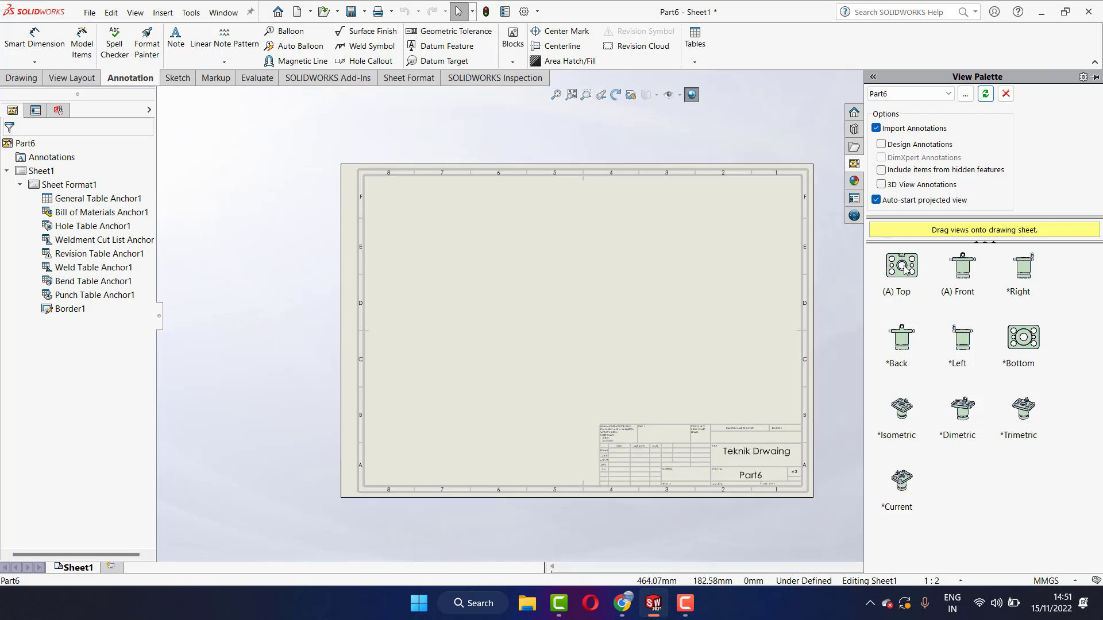
Step: Place Part6's top view near the sheet's upper right, skipping projected views
left_click(903, 268)
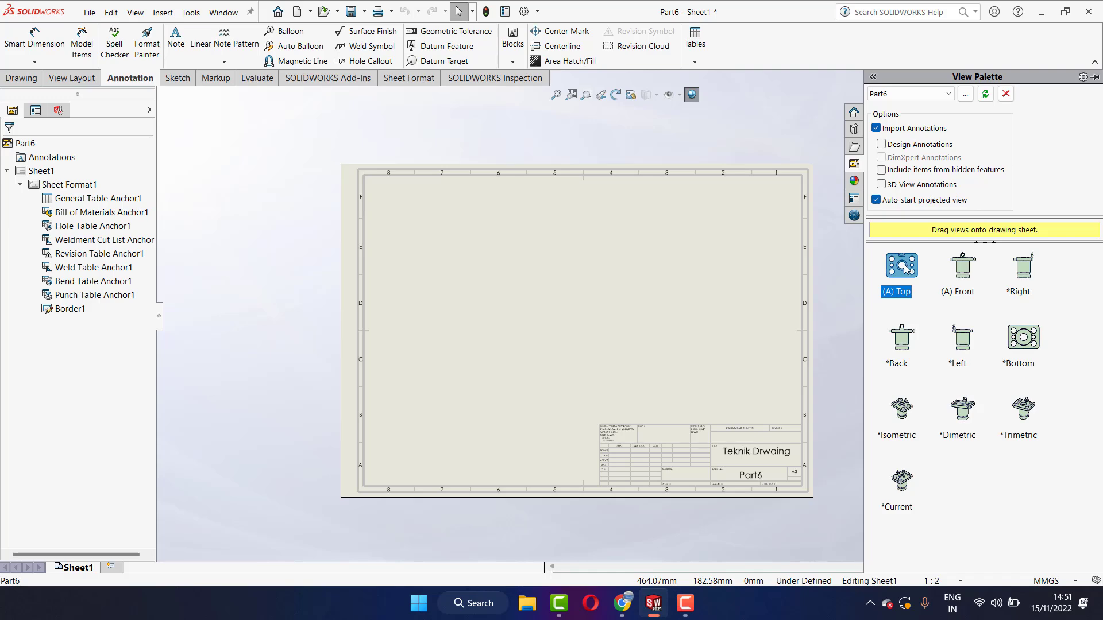
left_click_drag(903, 267, 729, 287)
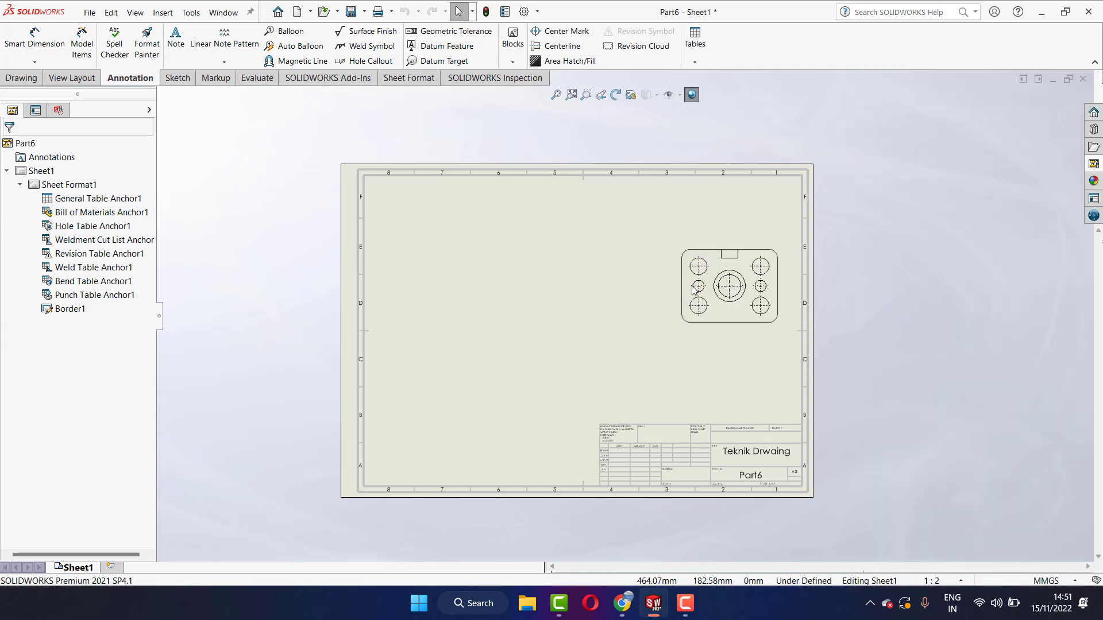
scroll(696, 293, "down", 1)
scroll(699, 304, "down", 1)
scroll(702, 308, "down", 1)
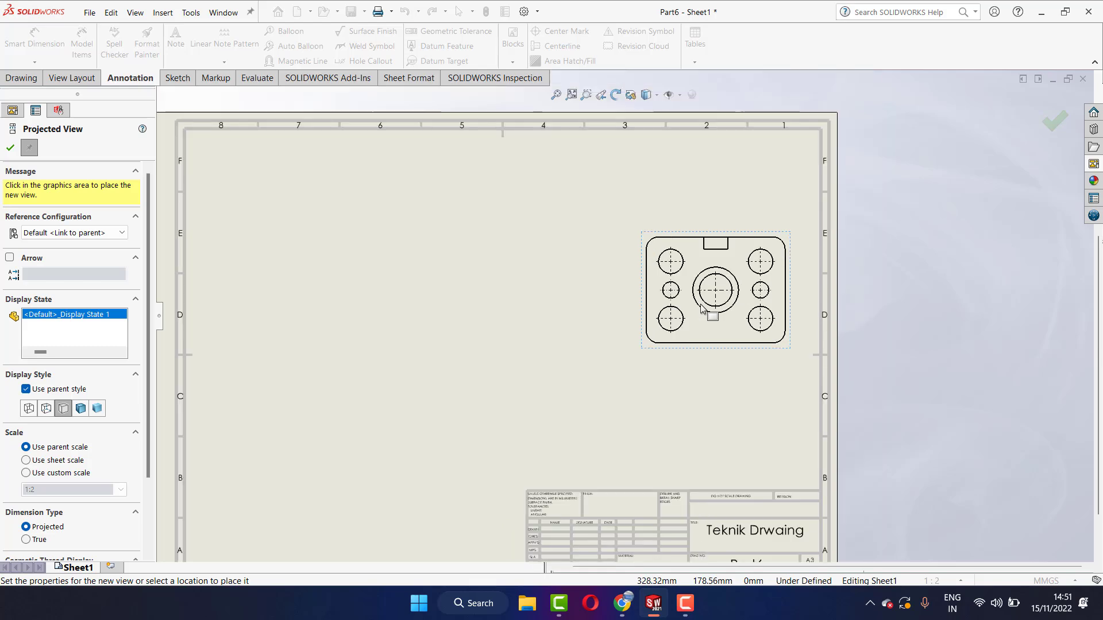
scroll(701, 309, "up", 2)
key("Escape")
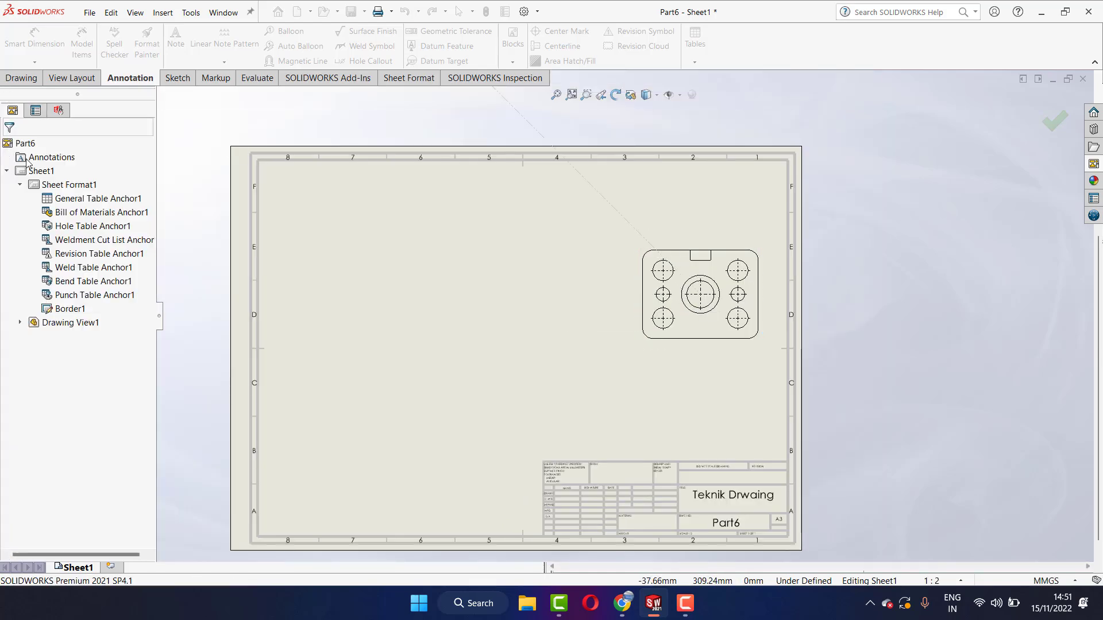
scroll(632, 359, "down", 2)
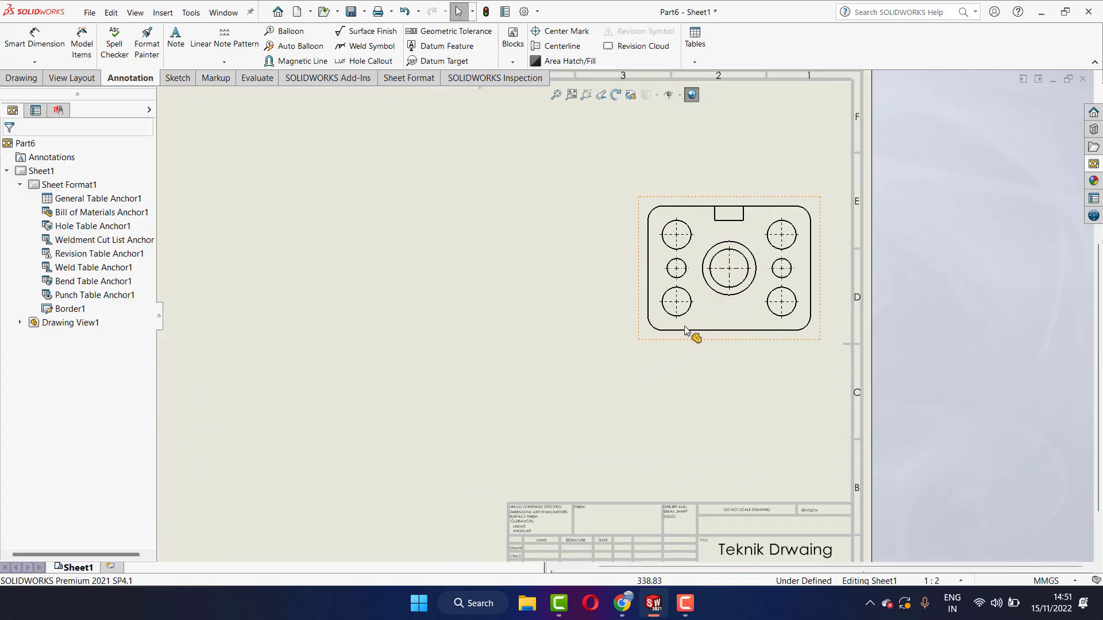
scroll(712, 283, "down", 1)
scroll(703, 280, "down", 1)
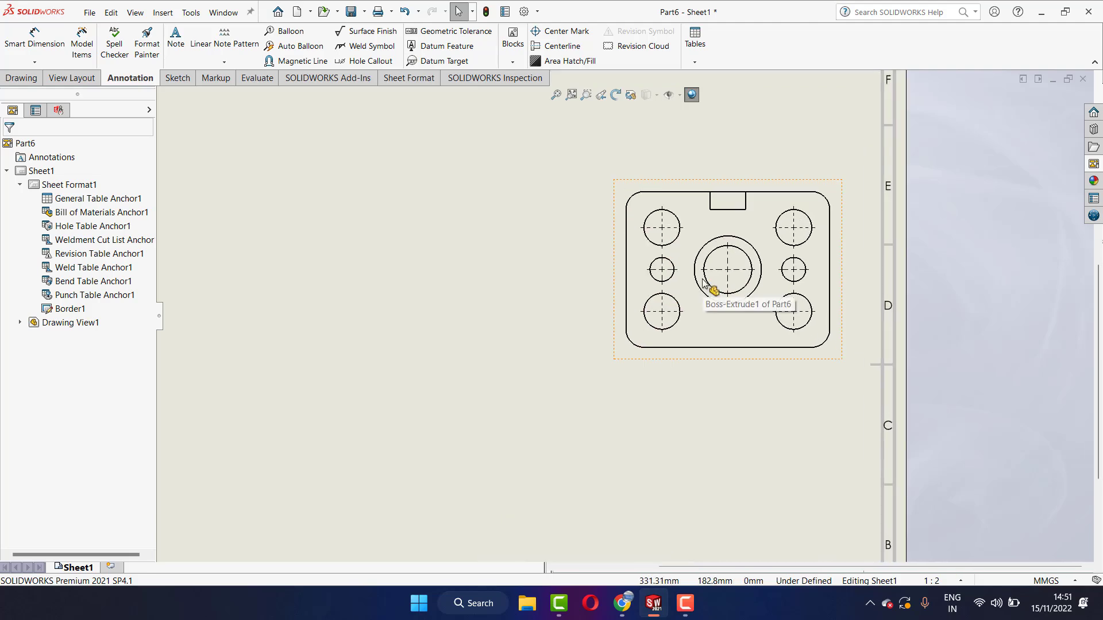
scroll(703, 280, "up", 2)
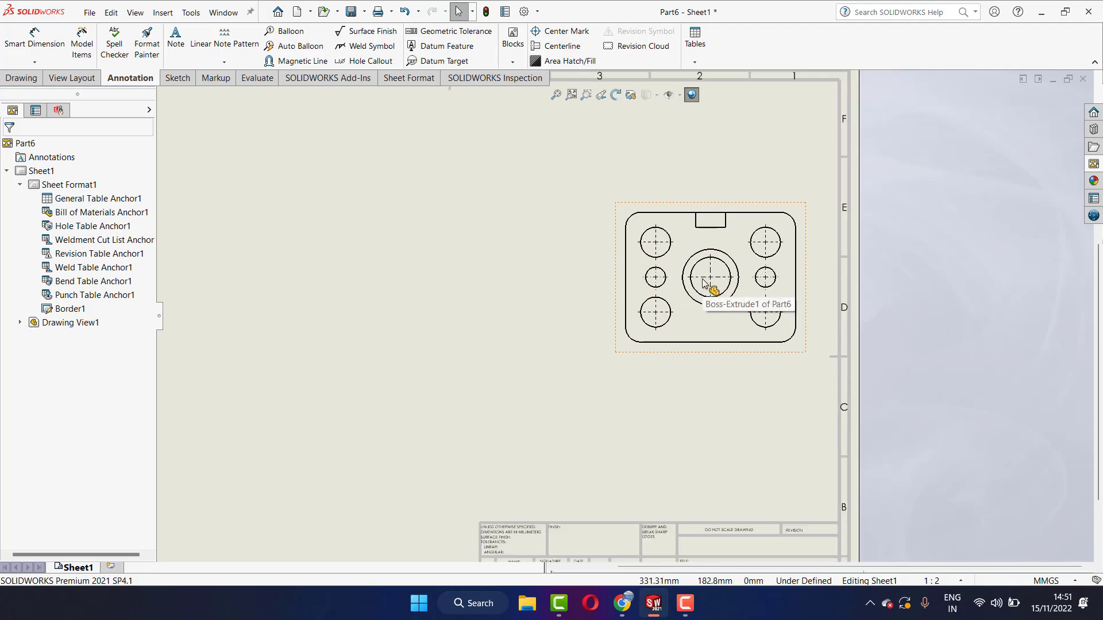
Step: Project a front view below the top view and shift the top view slightly up
left_click(26, 86)
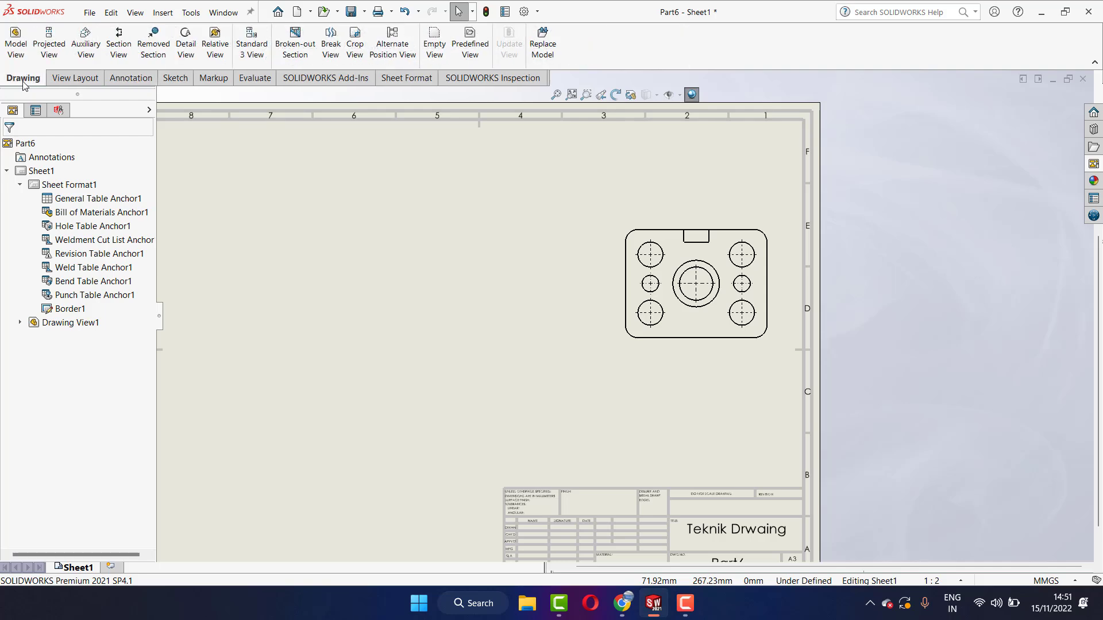
left_click(50, 45)
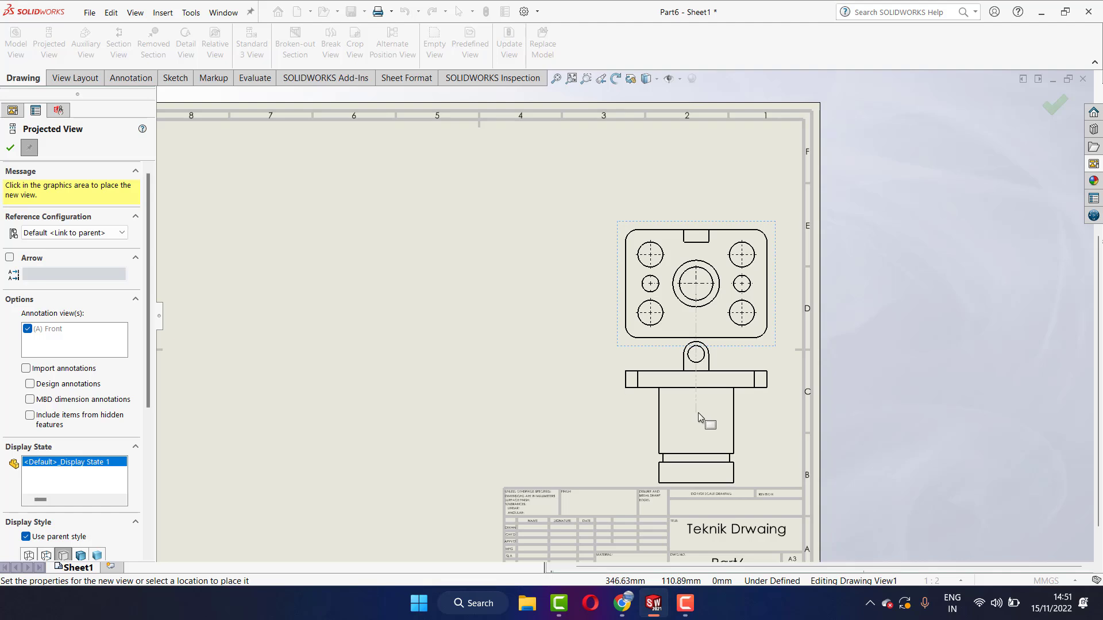
left_click(698, 412)
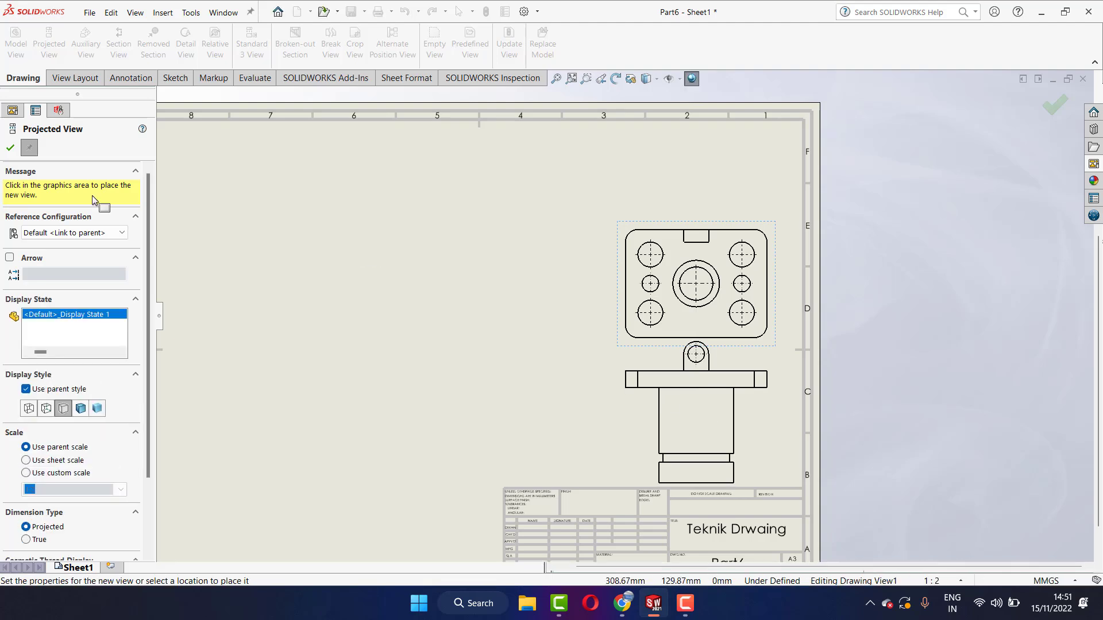
left_click(16, 147)
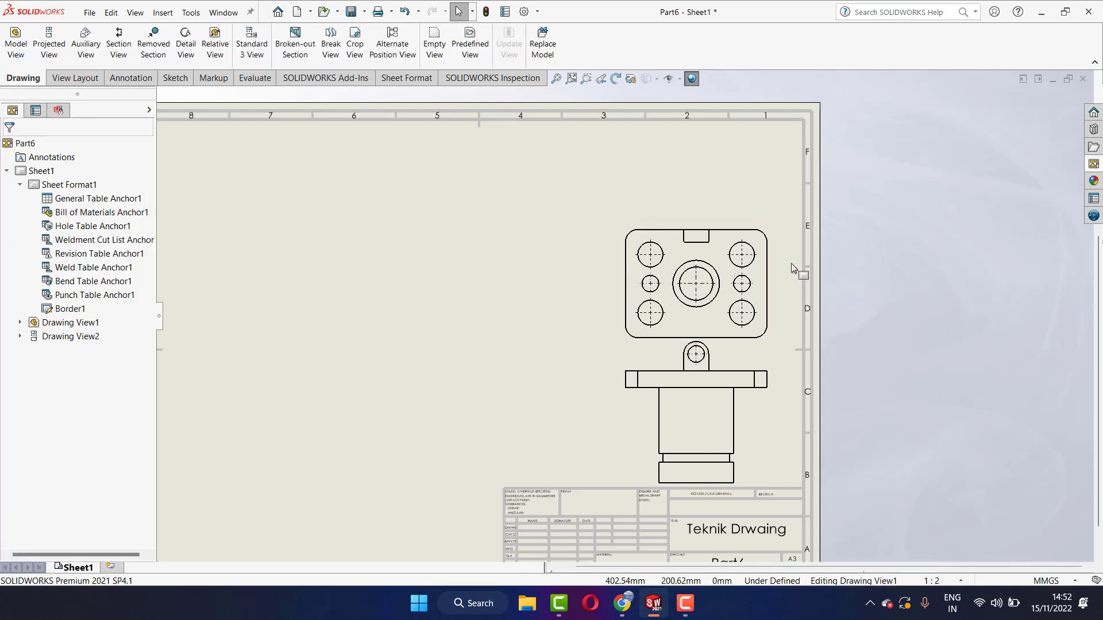
left_click_drag(778, 274, 781, 251)
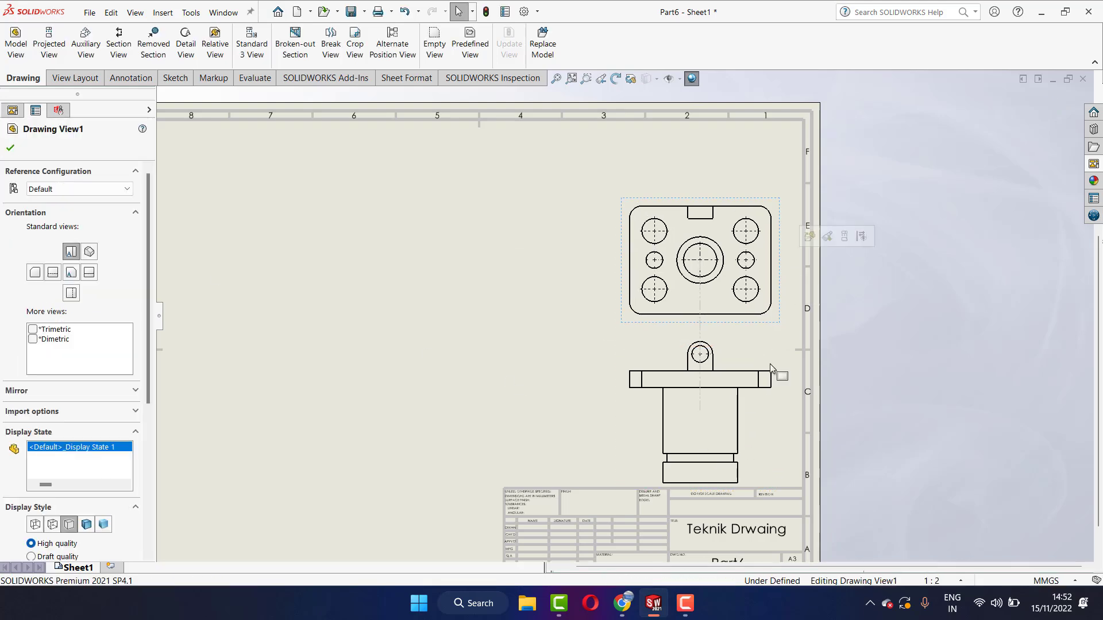
Step: Nudge the front view up toward the top view and close its properties
left_click_drag(781, 349, 781, 342)
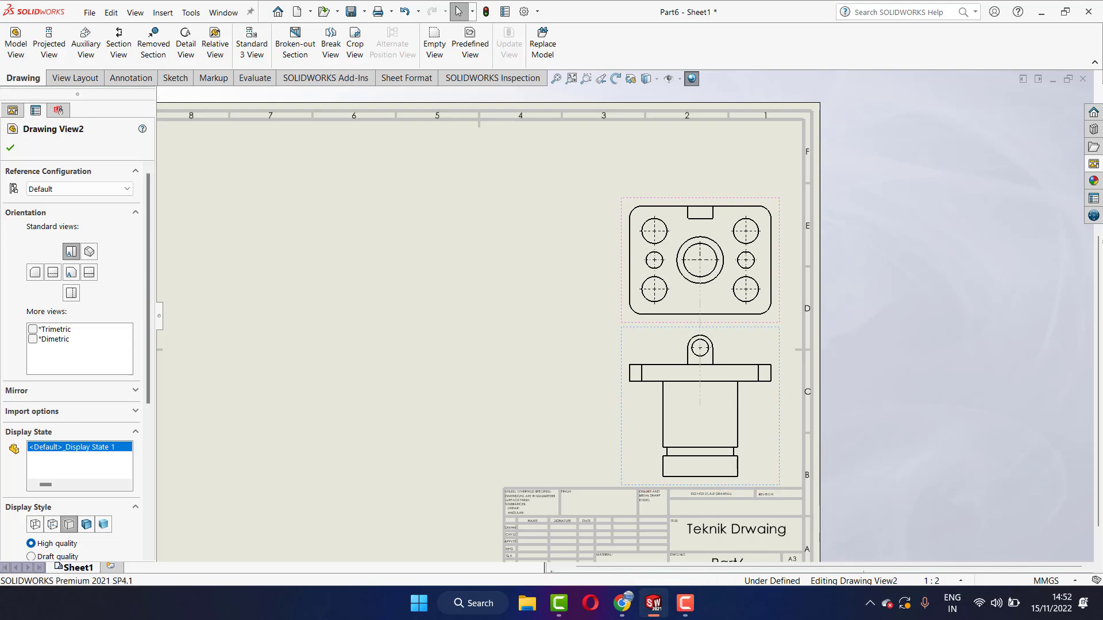
scroll(715, 382, "down", 2)
scroll(712, 379, "down", 2)
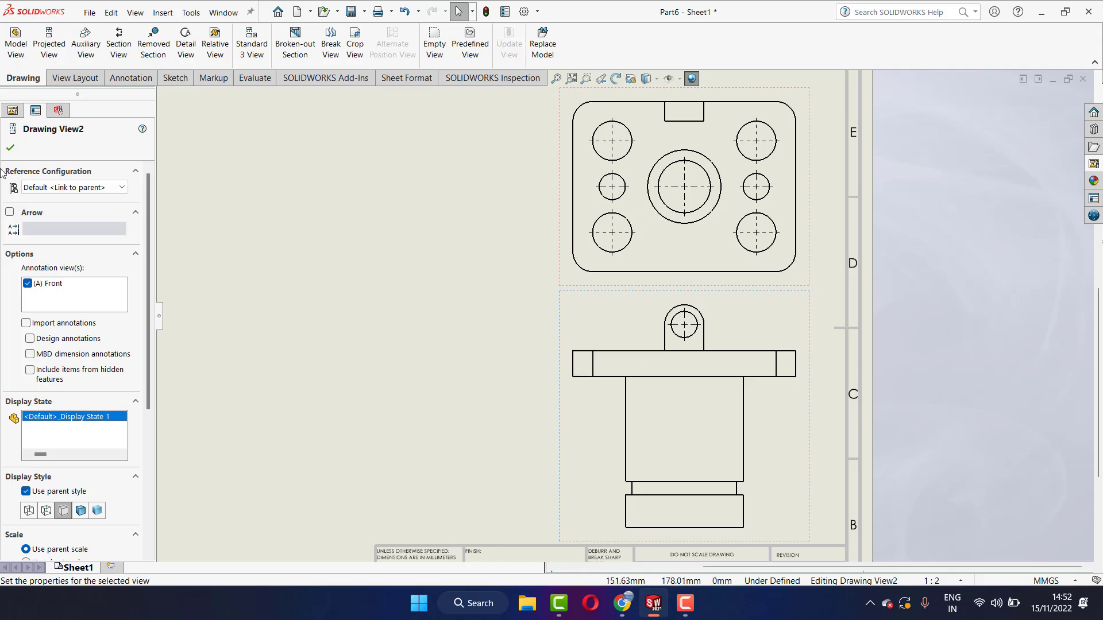
left_click(15, 150)
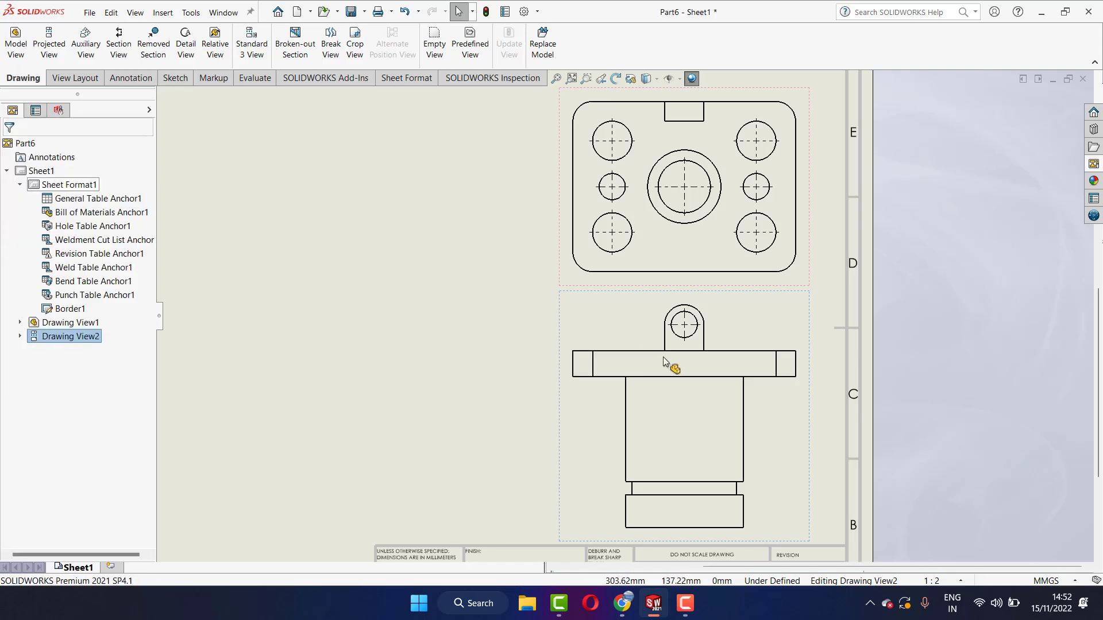
scroll(672, 363, "down", 2)
scroll(679, 362, "up", 3)
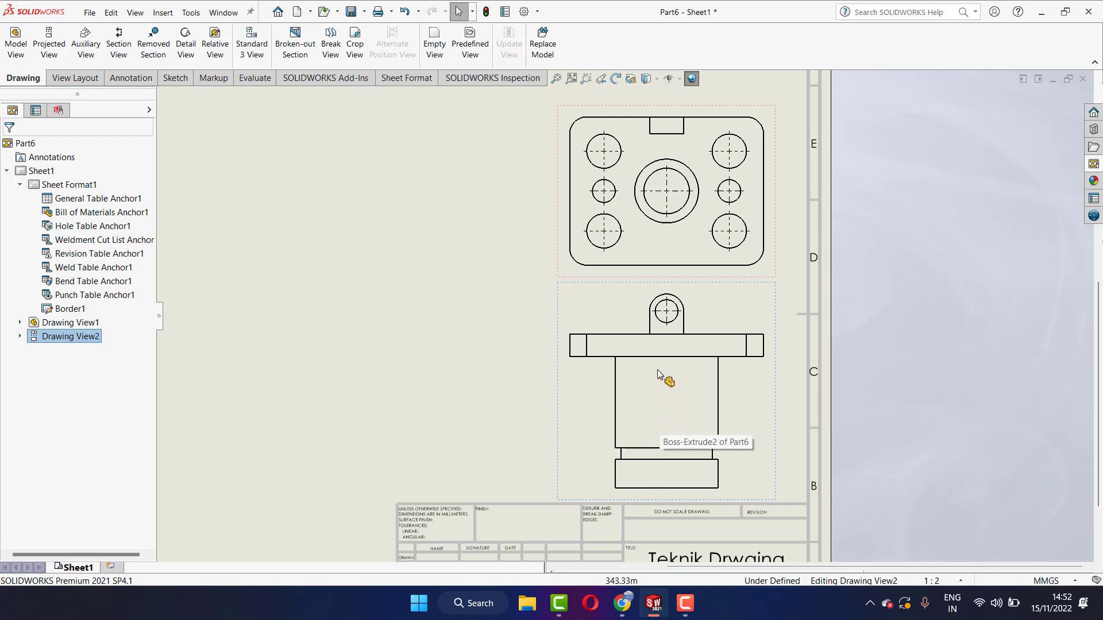
scroll(646, 396, "down", 1)
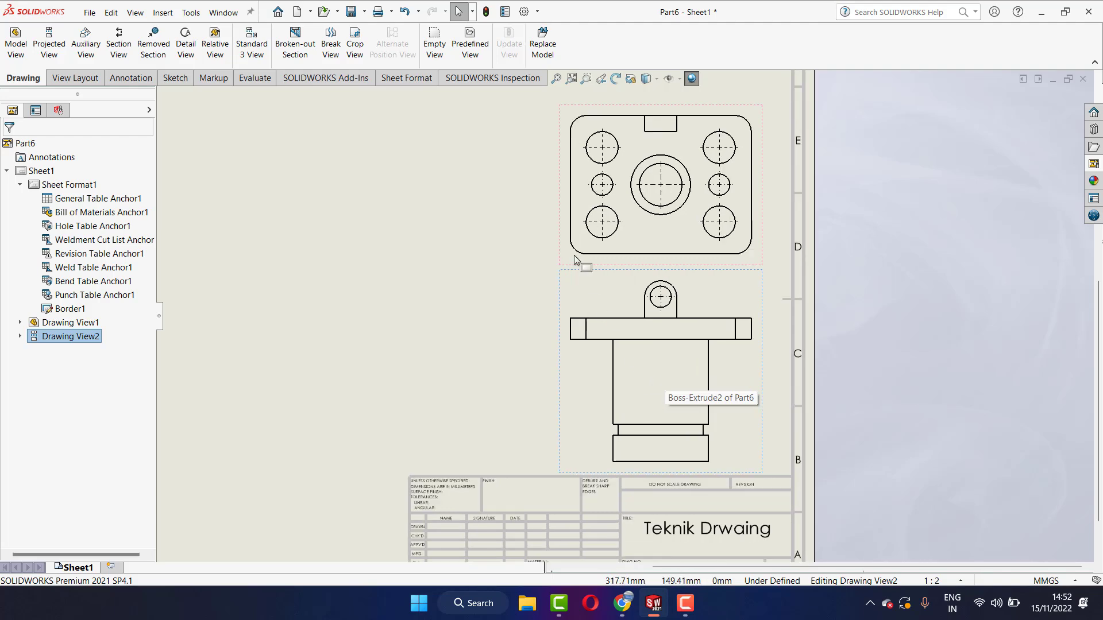
Step: Set the top view's display style to Hidden Lines Visible
left_click(562, 207)
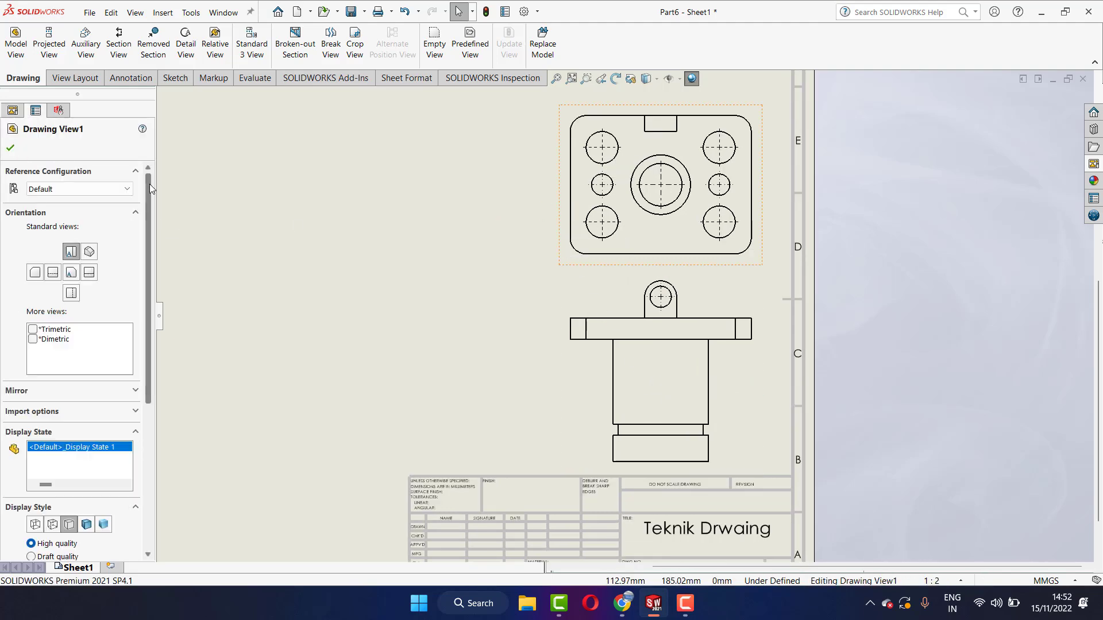
left_click_drag(149, 184, 143, 340)
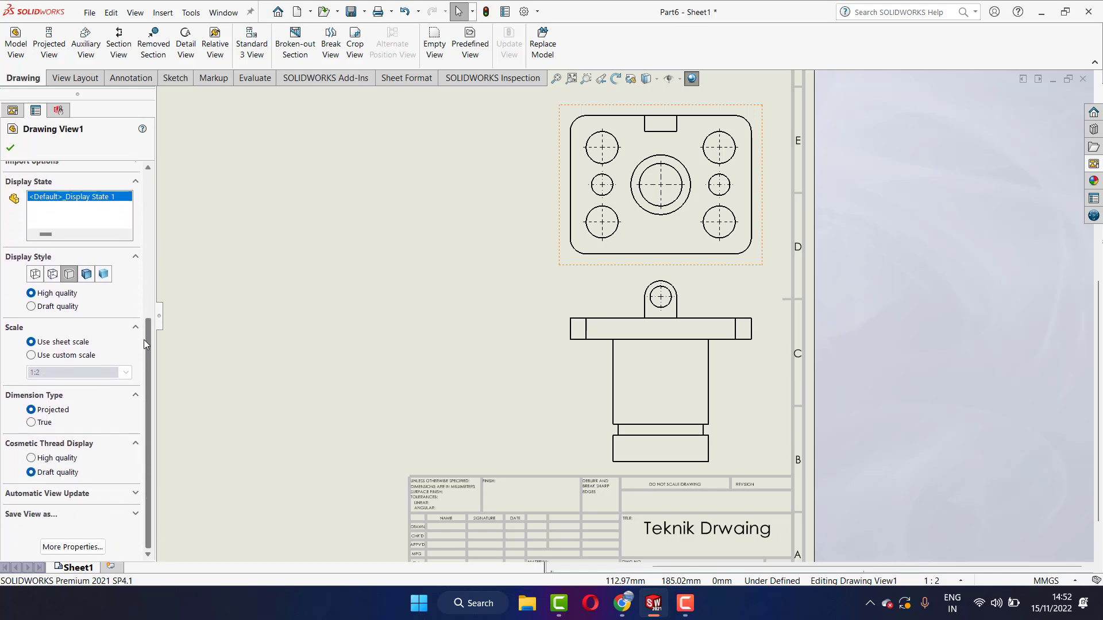
left_click(53, 274)
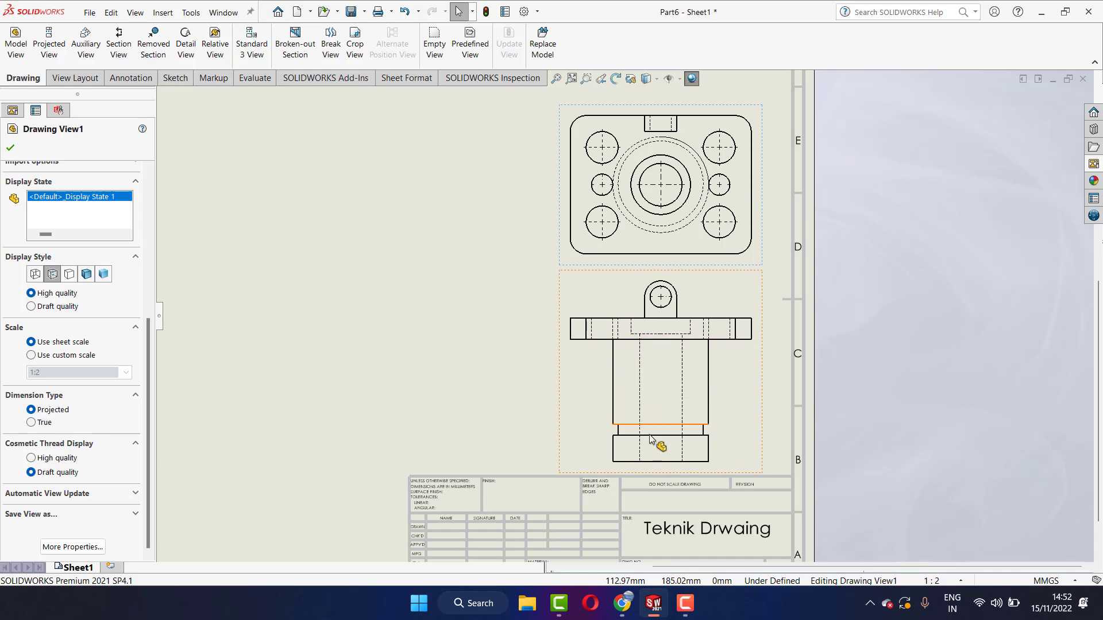
left_click(13, 150)
scroll(683, 381, "up", 3)
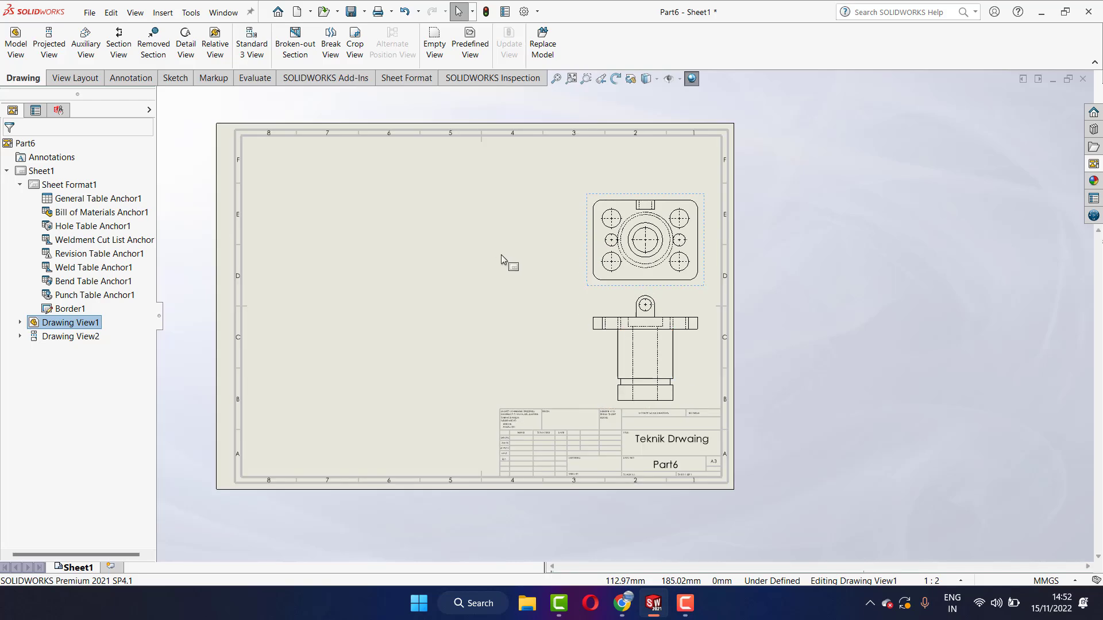
Step: Add a side view projected from the front view, placed to its left
scroll(501, 258, "down", 1)
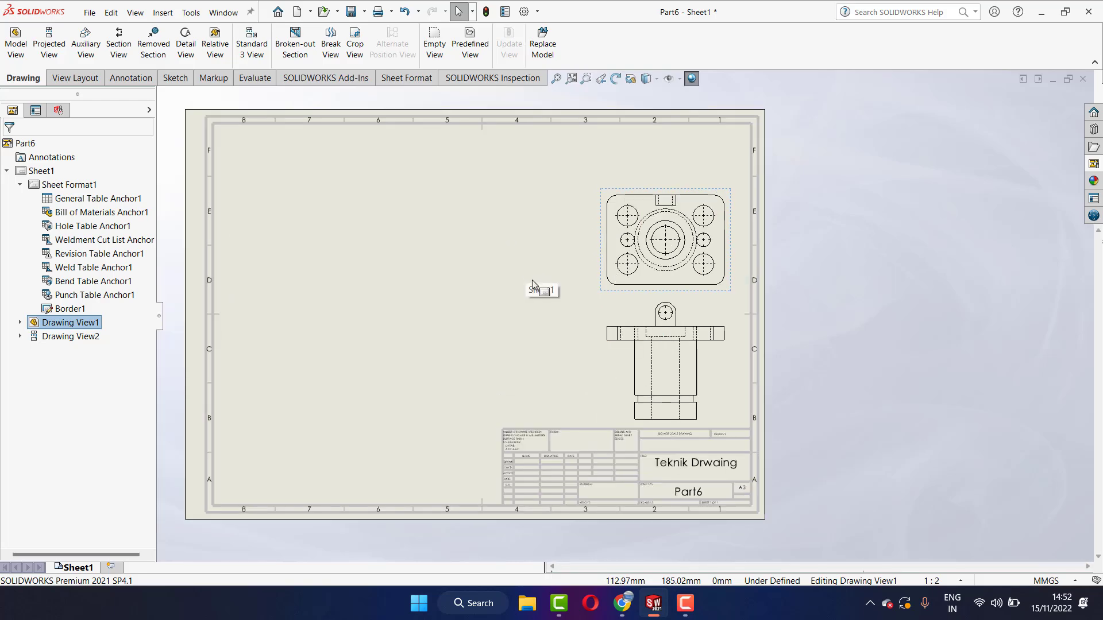
scroll(546, 304, "down", 2)
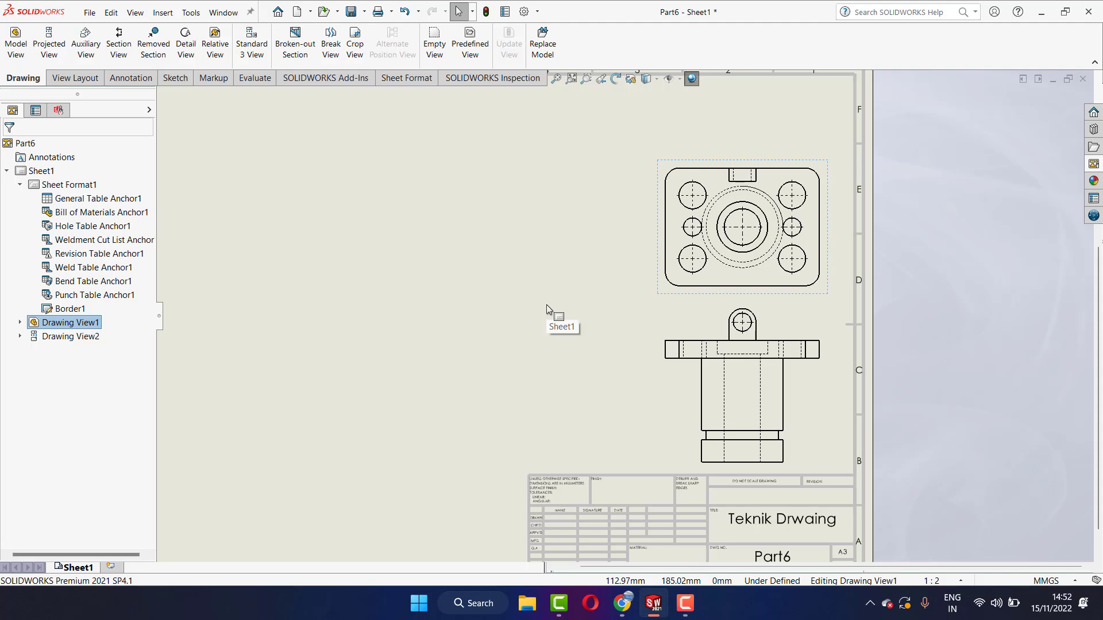
left_click(49, 43)
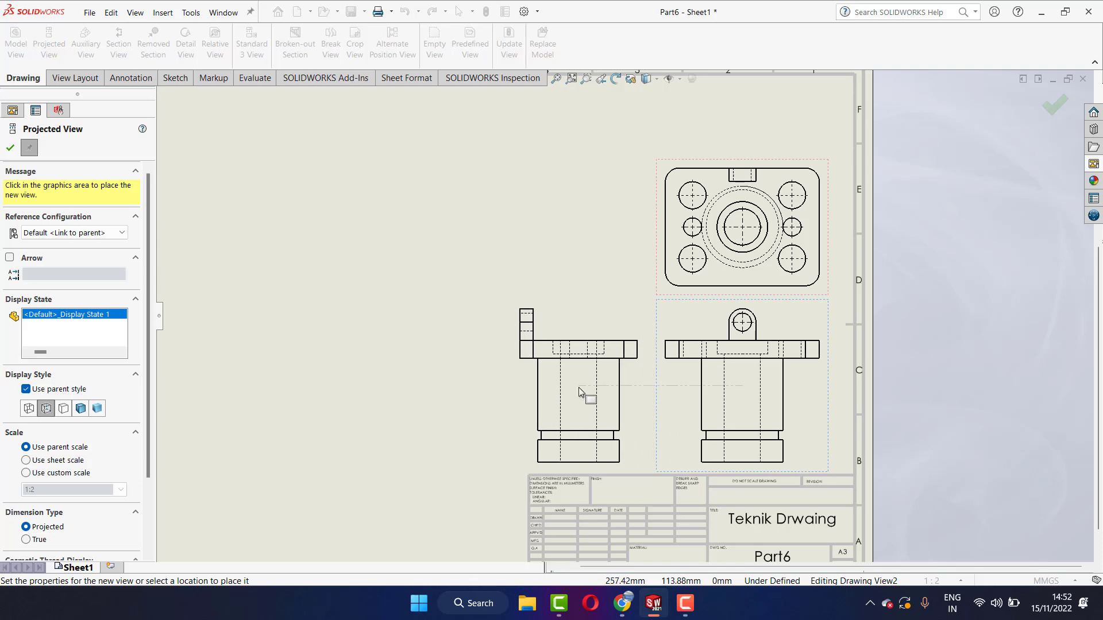
left_click(10, 148)
scroll(572, 443, "down", 1)
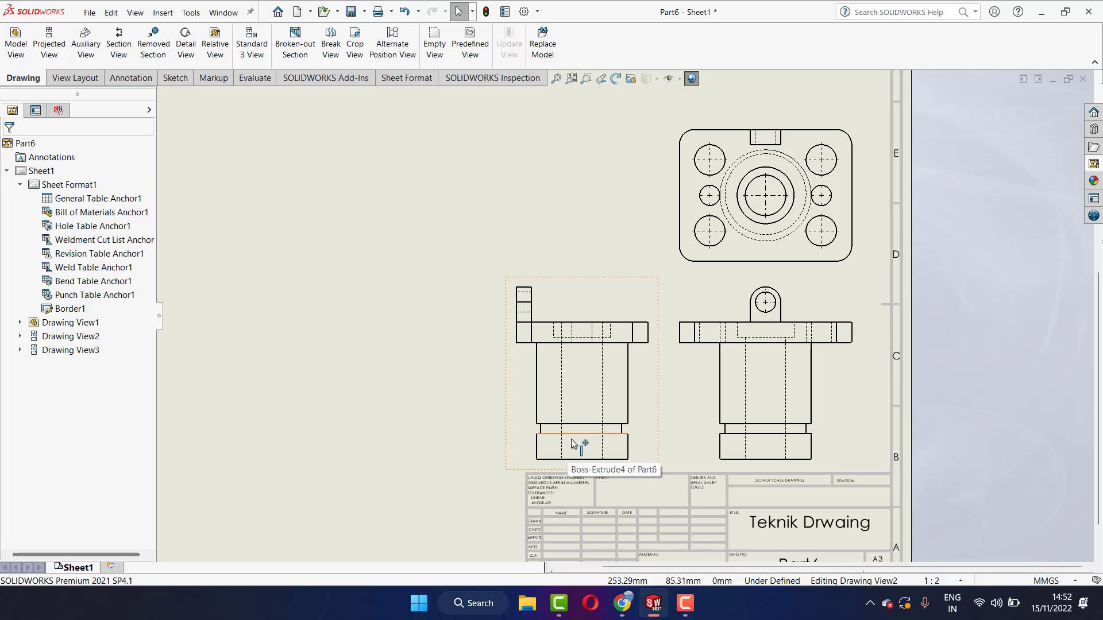
scroll(572, 442, "down", 1)
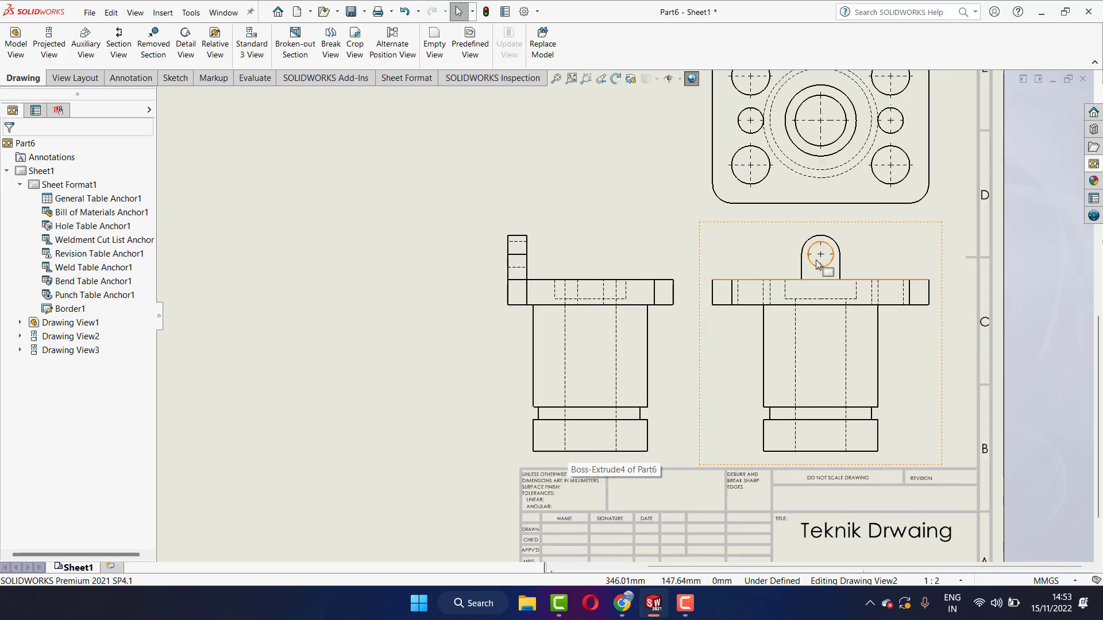
scroll(678, 277, "up", 1)
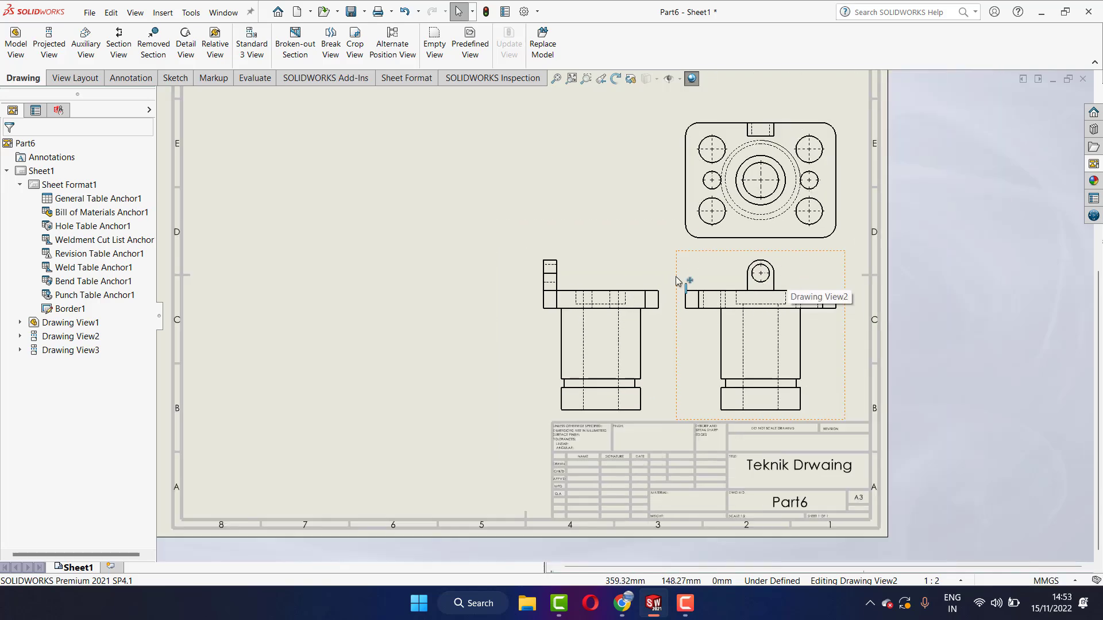
scroll(609, 257, "down", 1)
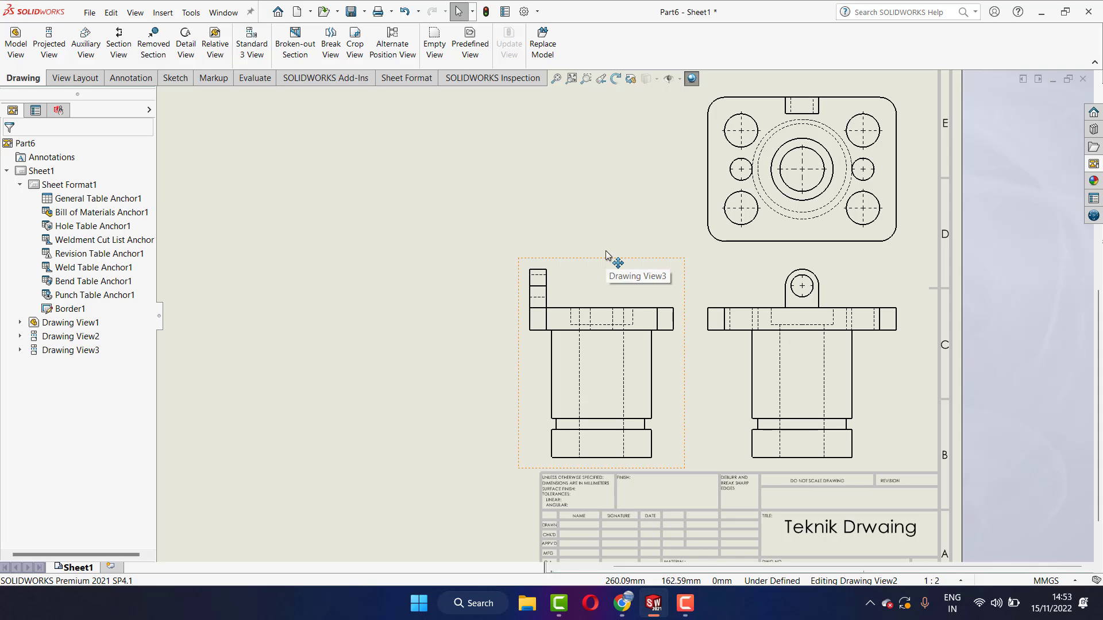
scroll(540, 279, "down", 1)
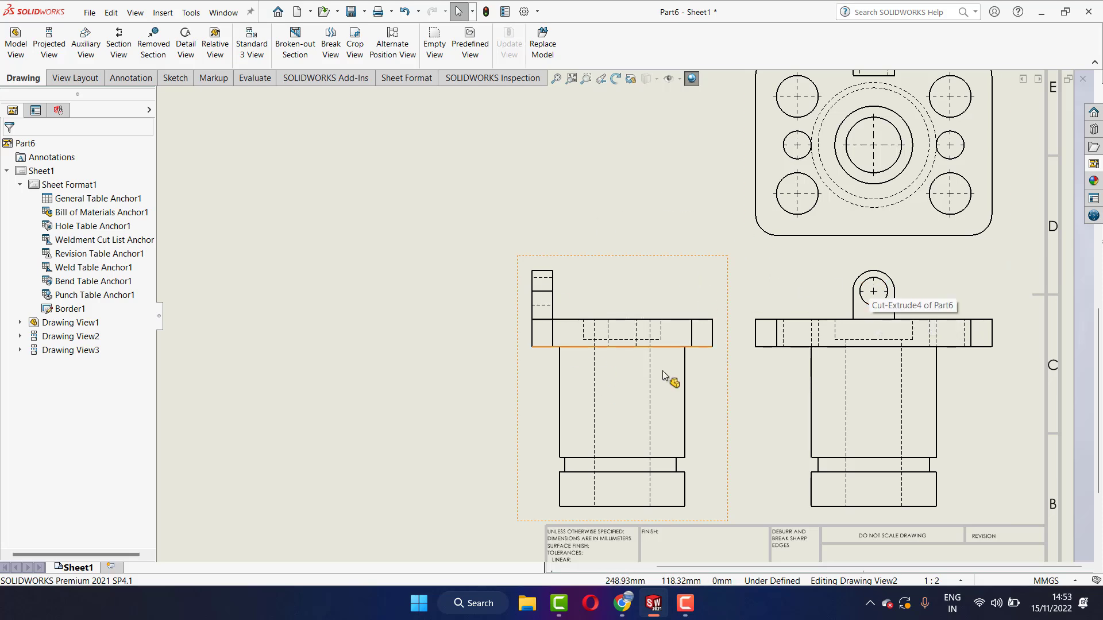
scroll(802, 373, "up", 2)
scroll(770, 356, "down", 2)
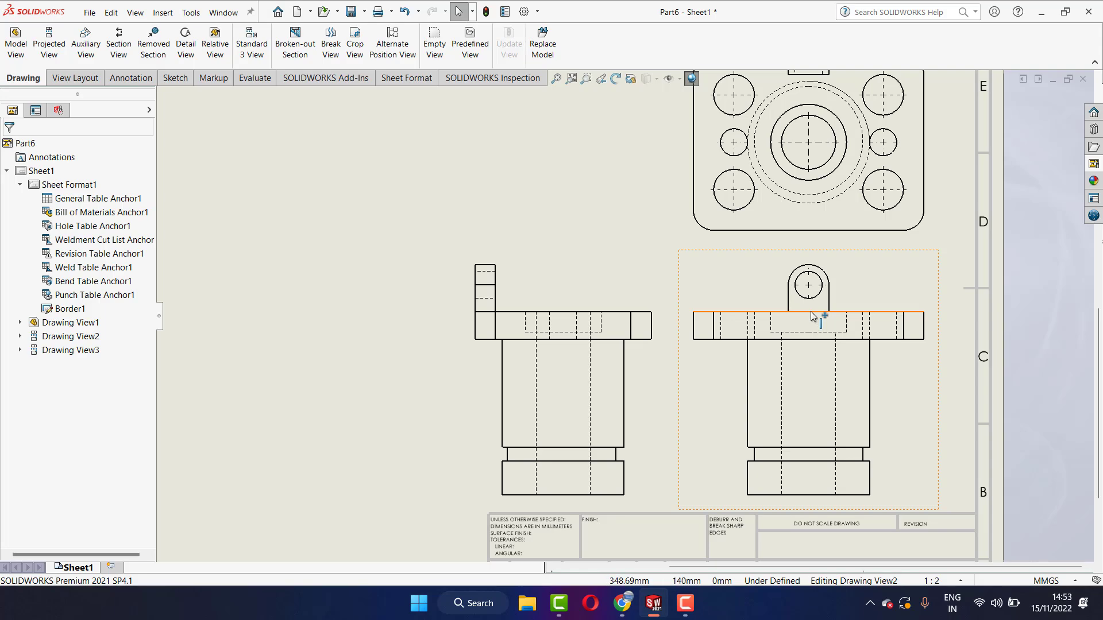
scroll(813, 316, "up", 1)
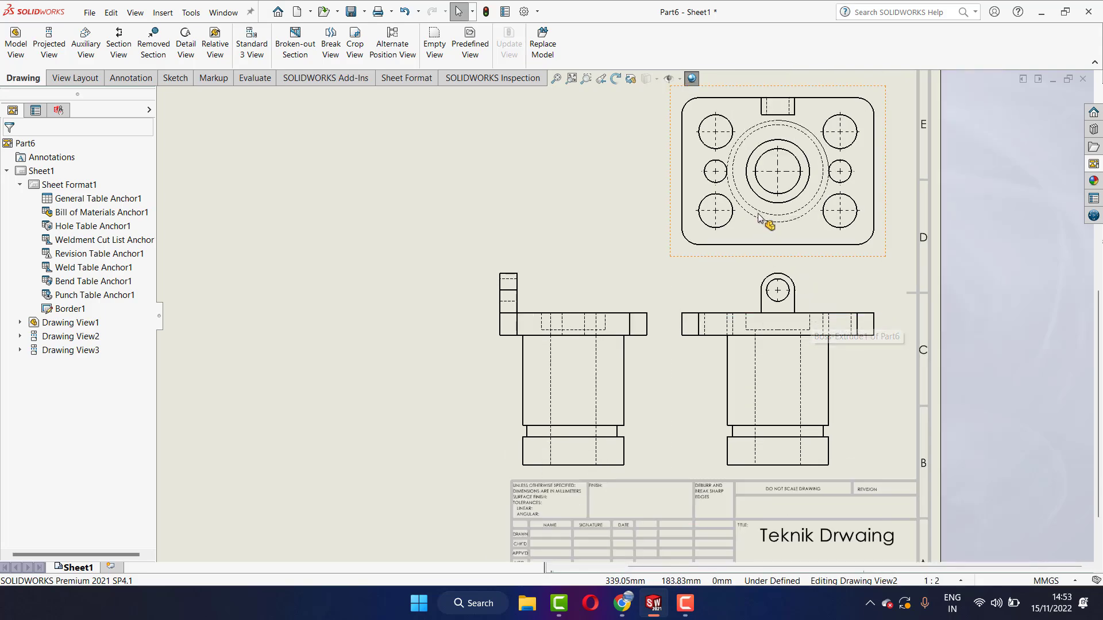
scroll(755, 310, "up", 3)
scroll(755, 310, "down", 1)
scroll(646, 308, "down", 1)
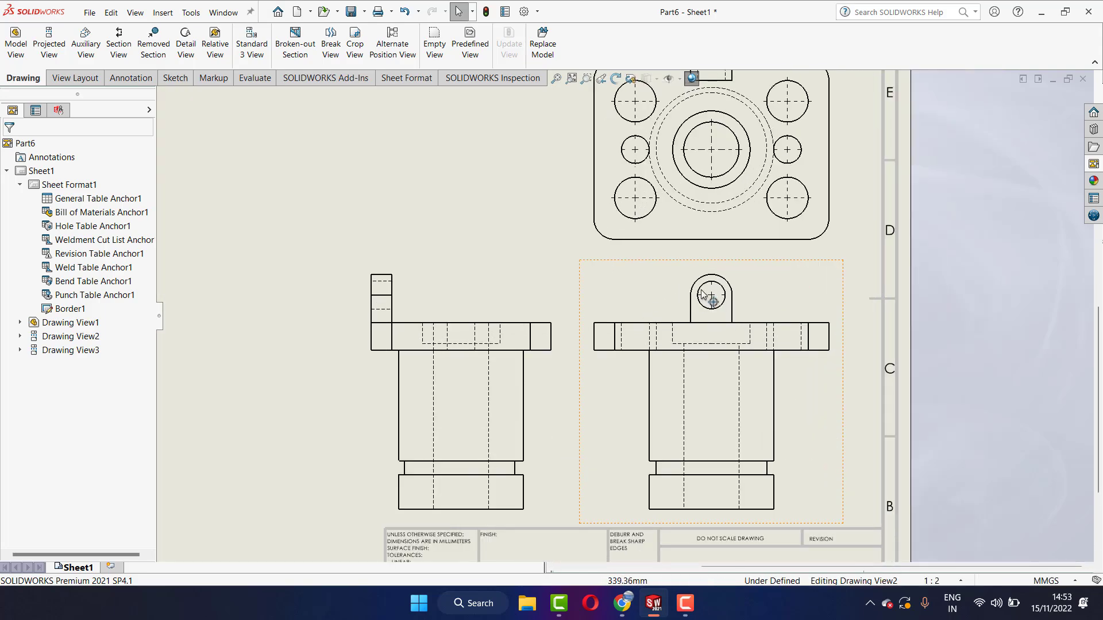
scroll(740, 278, "down", 1)
scroll(560, 290, "down", 1)
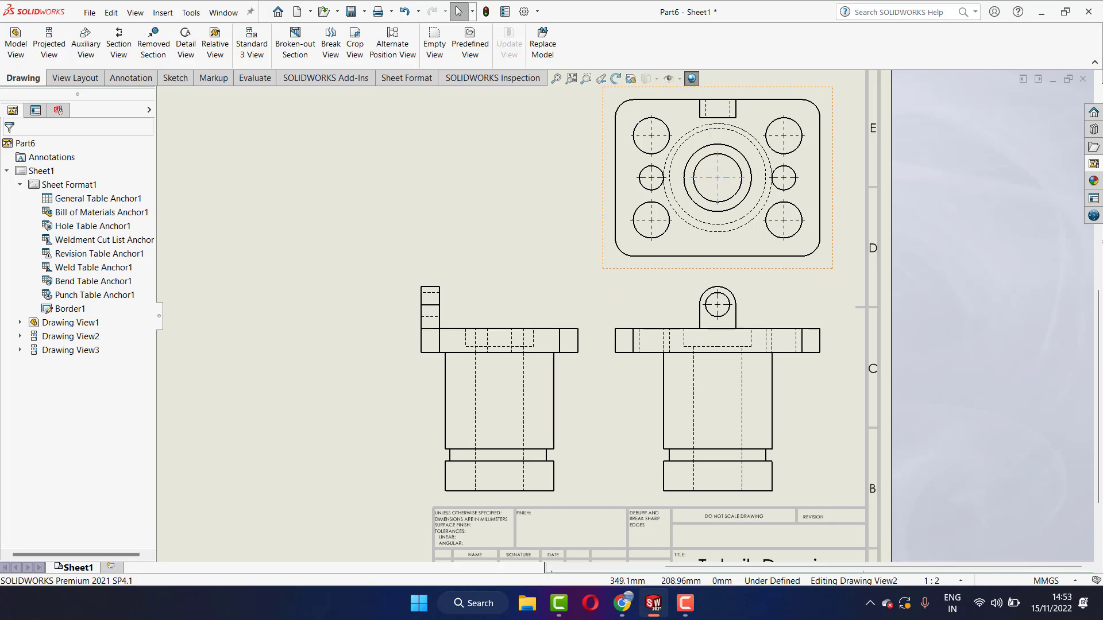
scroll(838, 226, "up", 2)
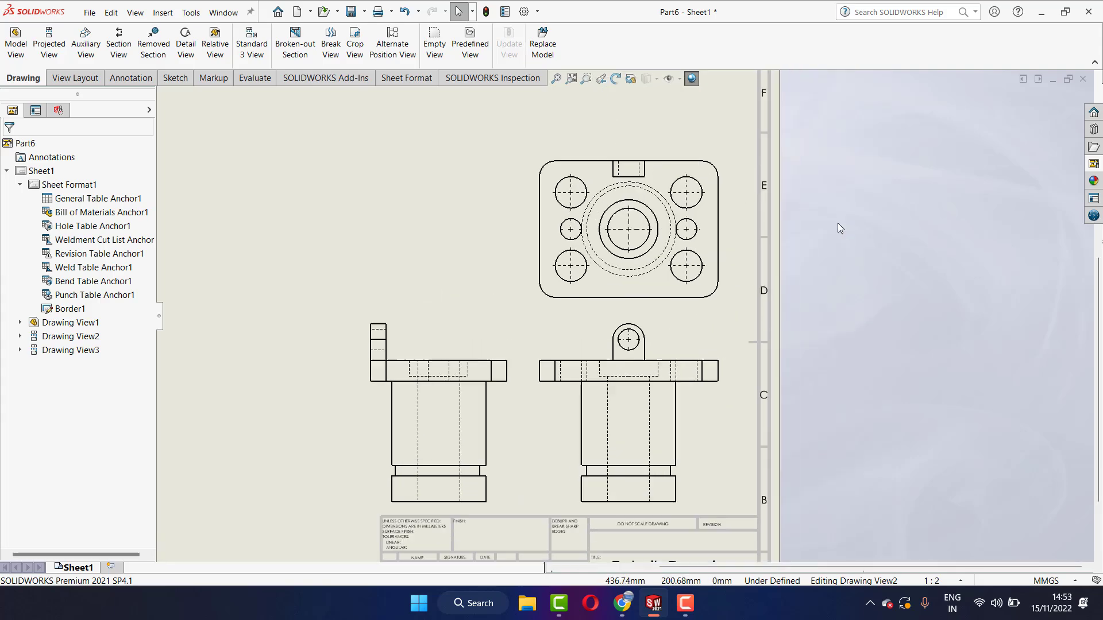
scroll(841, 221, "up", 2)
scroll(849, 219, "up", 2)
scroll(525, 367, "down", 2)
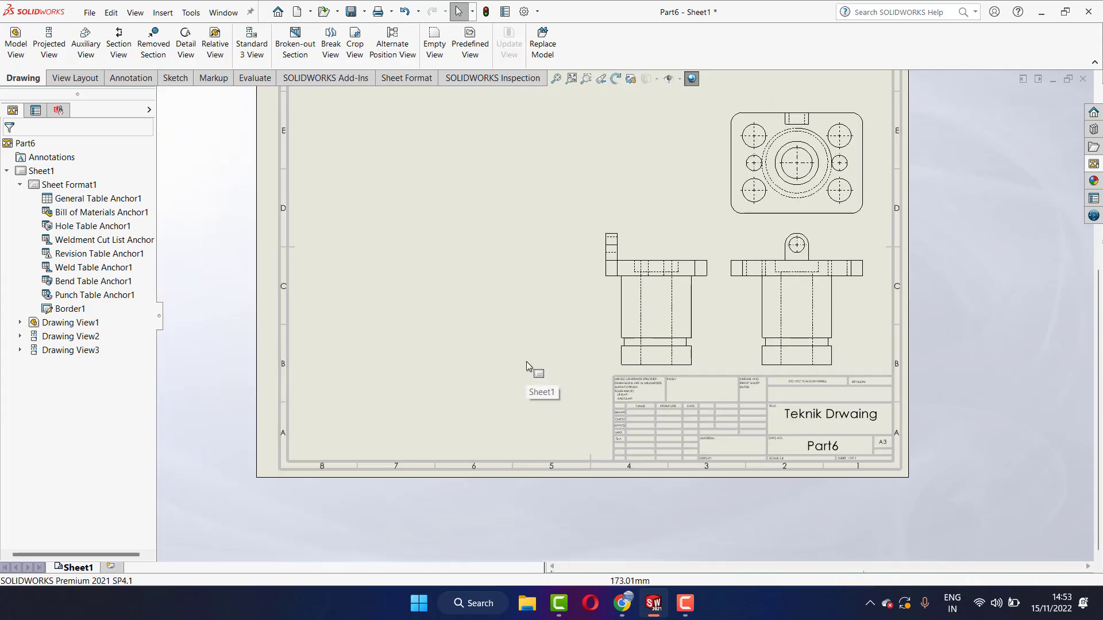
scroll(577, 304, "down", 1)
scroll(671, 296, "down", 1)
scroll(670, 296, "down", 1)
scroll(667, 294, "down", 1)
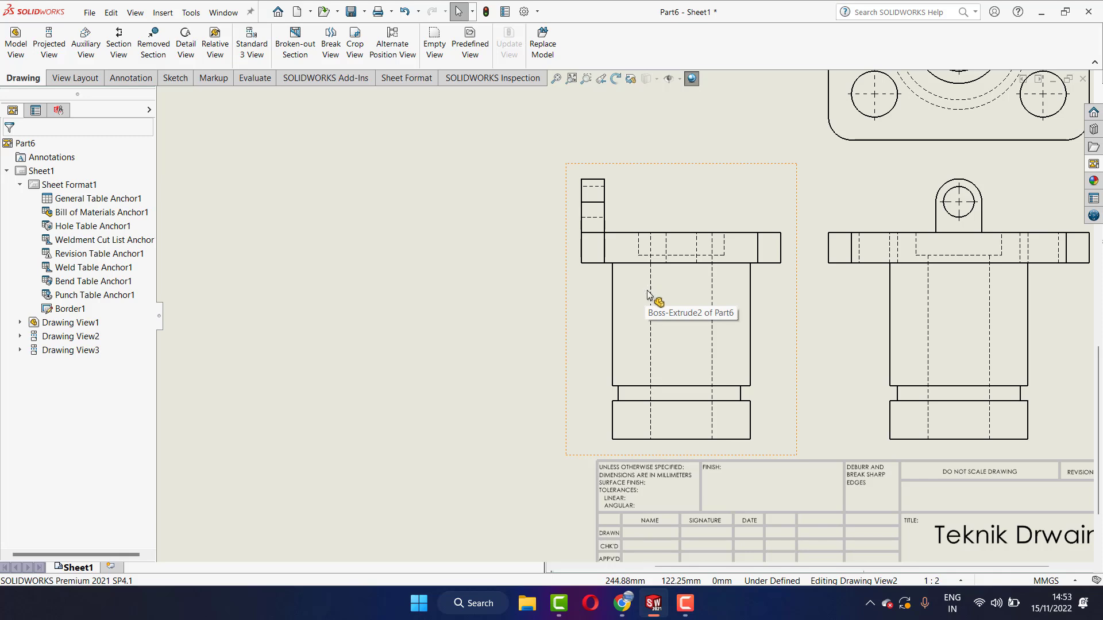
left_click(92, 55)
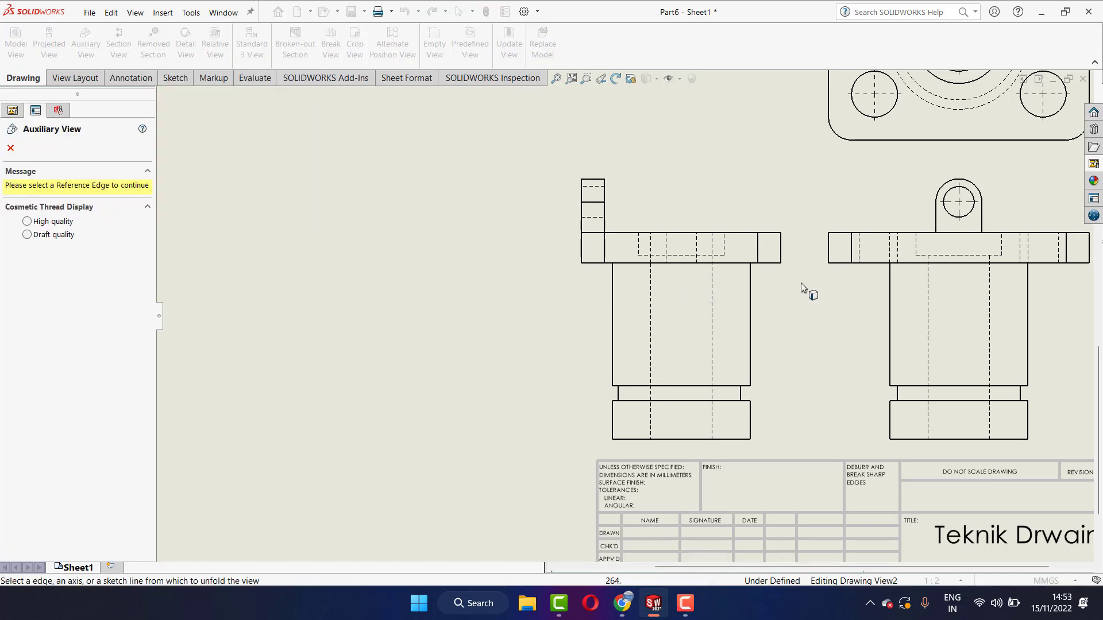
scroll(751, 309, "down", 2)
scroll(602, 237, "up", 5)
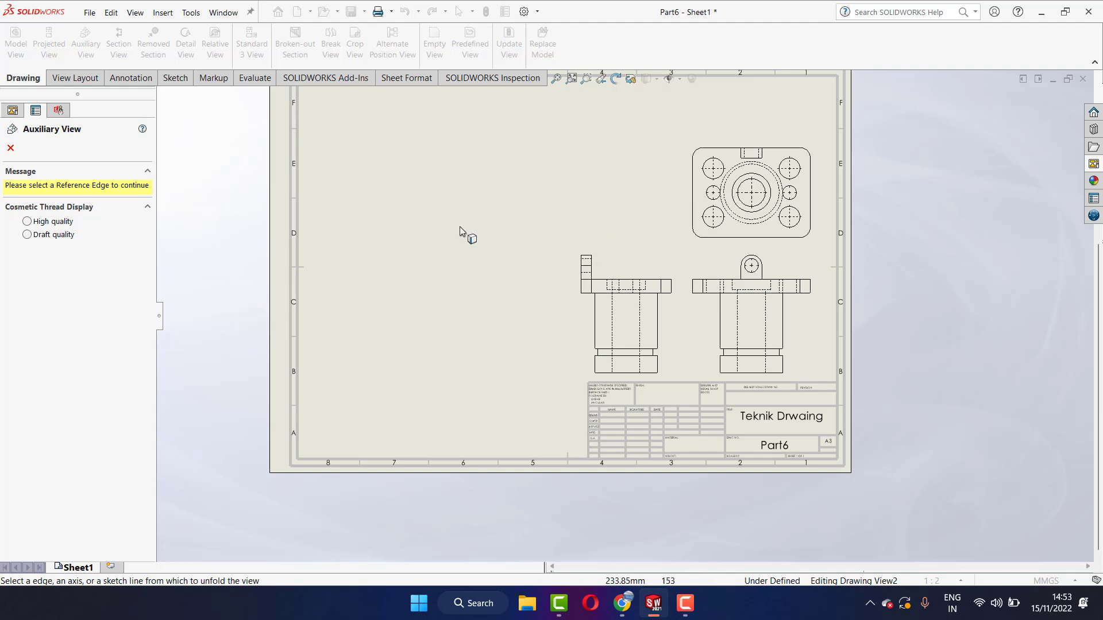
left_click(10, 147)
left_click(643, 253)
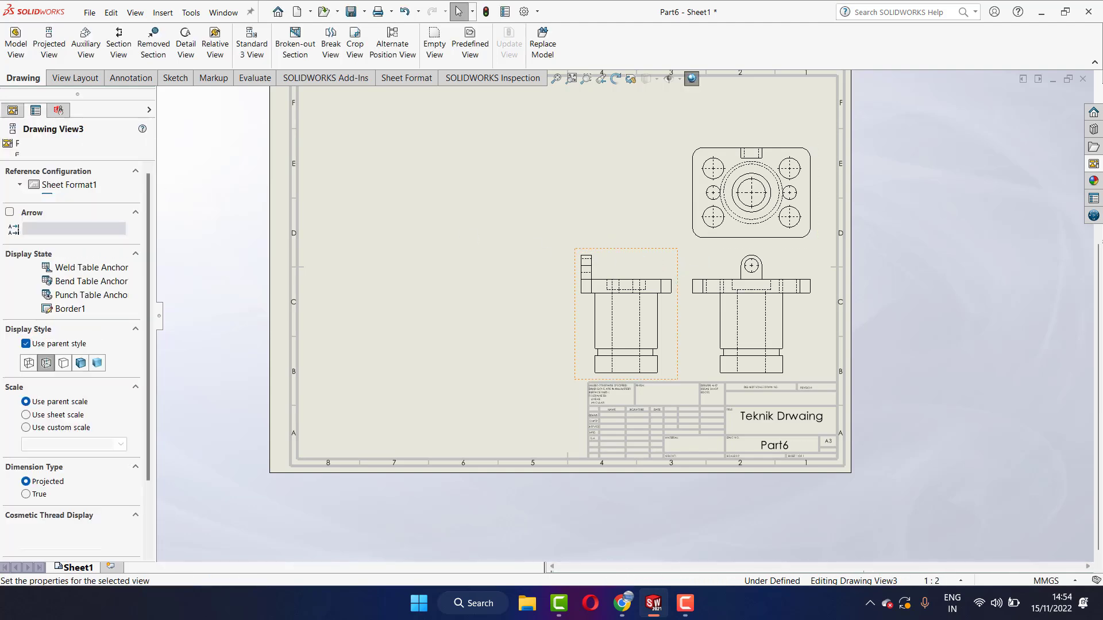
left_click(84, 47)
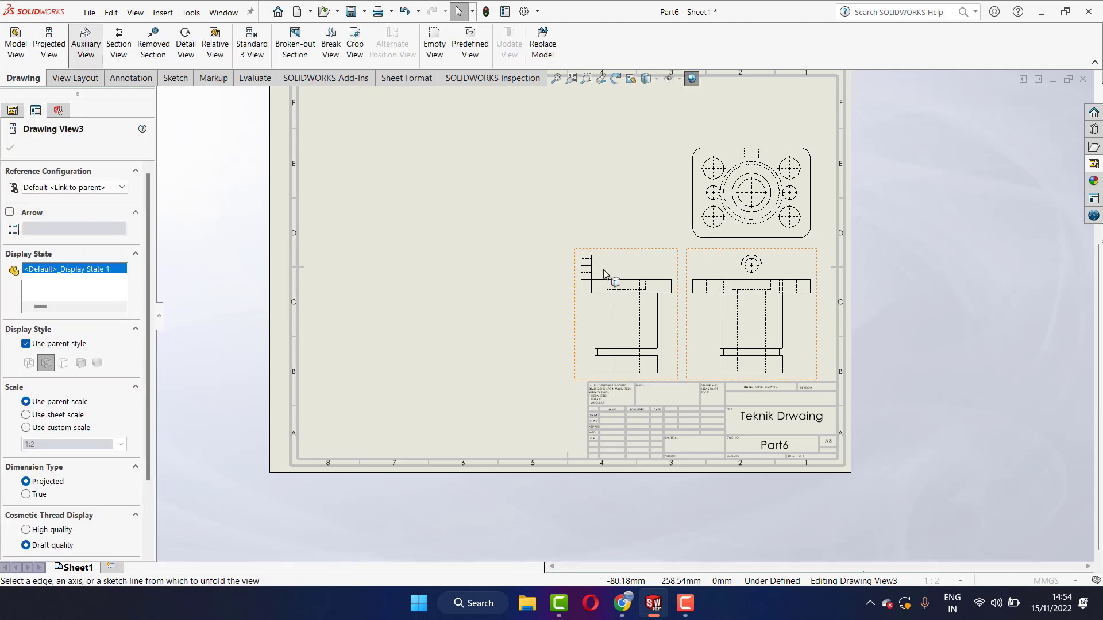
left_click(11, 147)
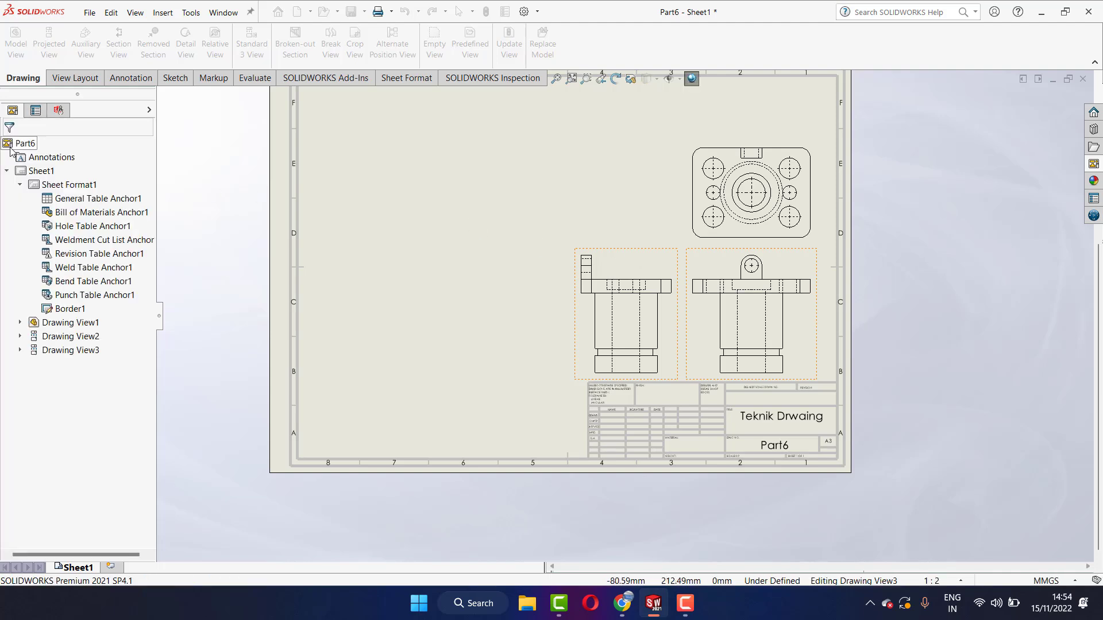
left_click(522, 301)
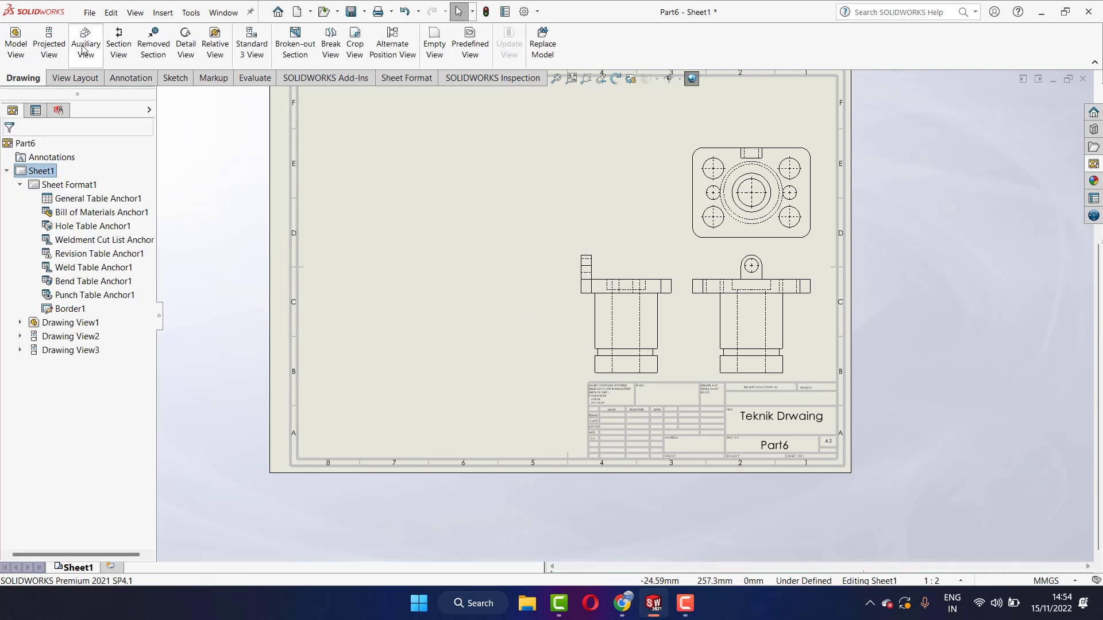
Step: Cut section A-A vertically through the side view and place it to the left
left_click(107, 49)
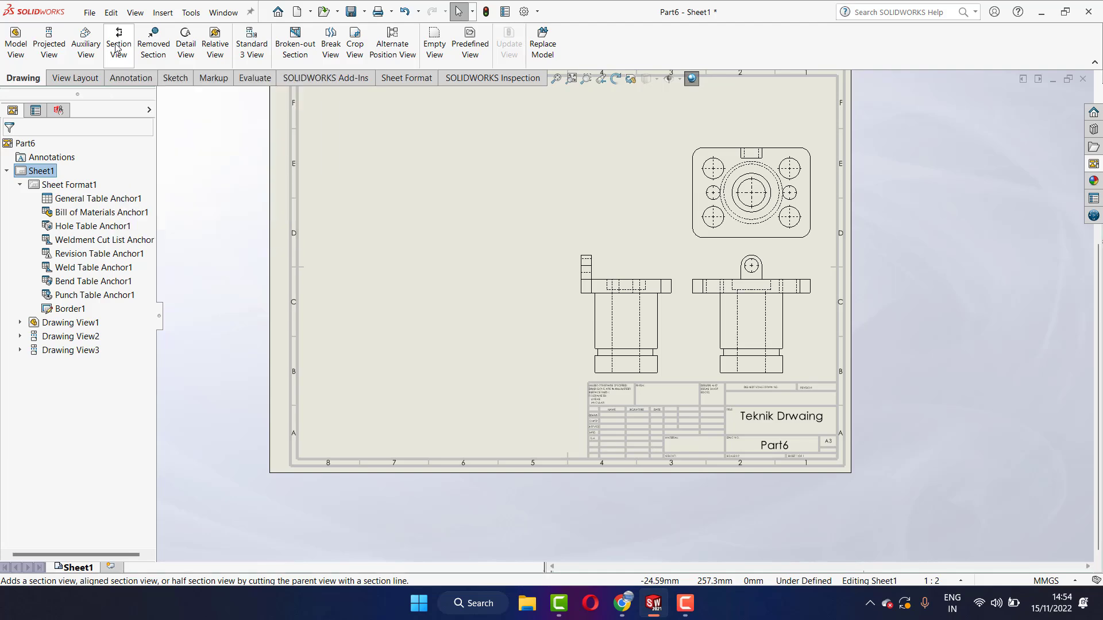
scroll(575, 293, "down", 2)
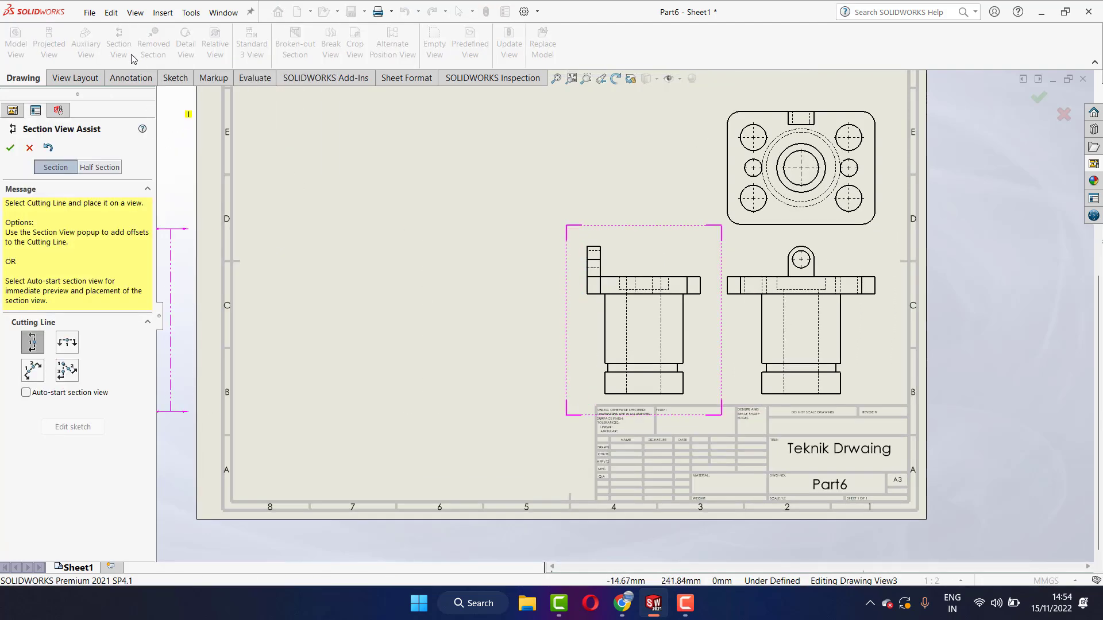
left_click(645, 241)
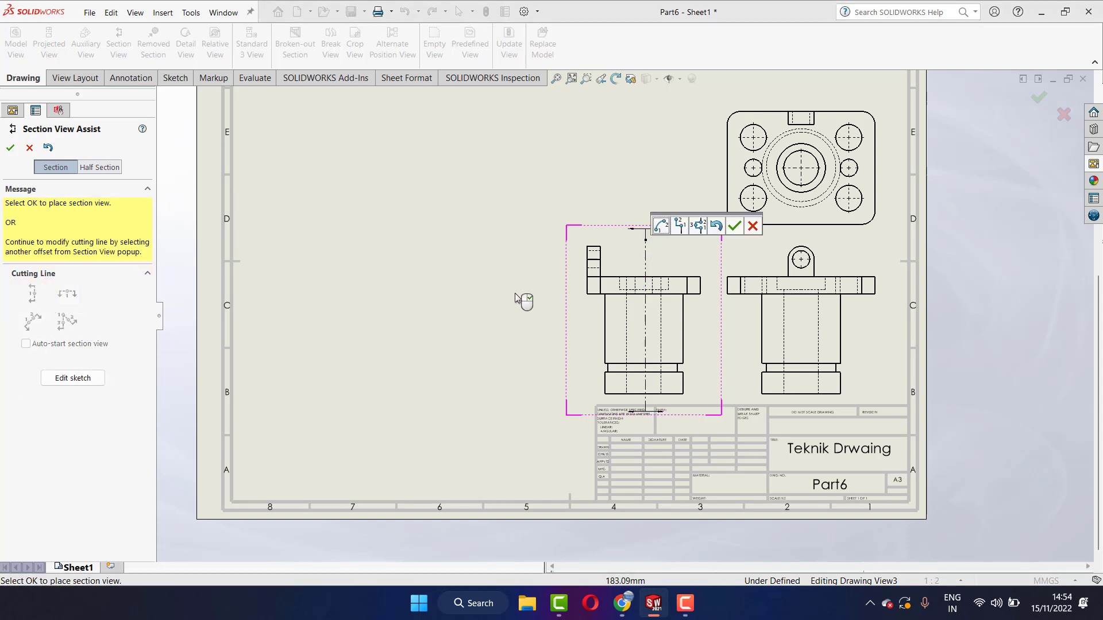
left_click(734, 226)
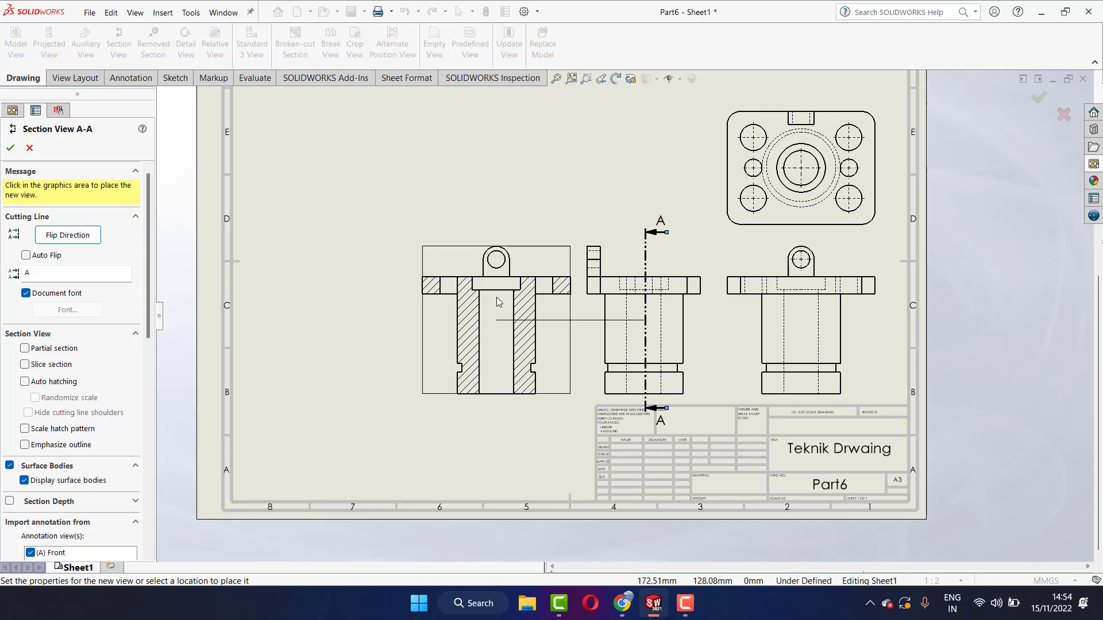
left_click(498, 302)
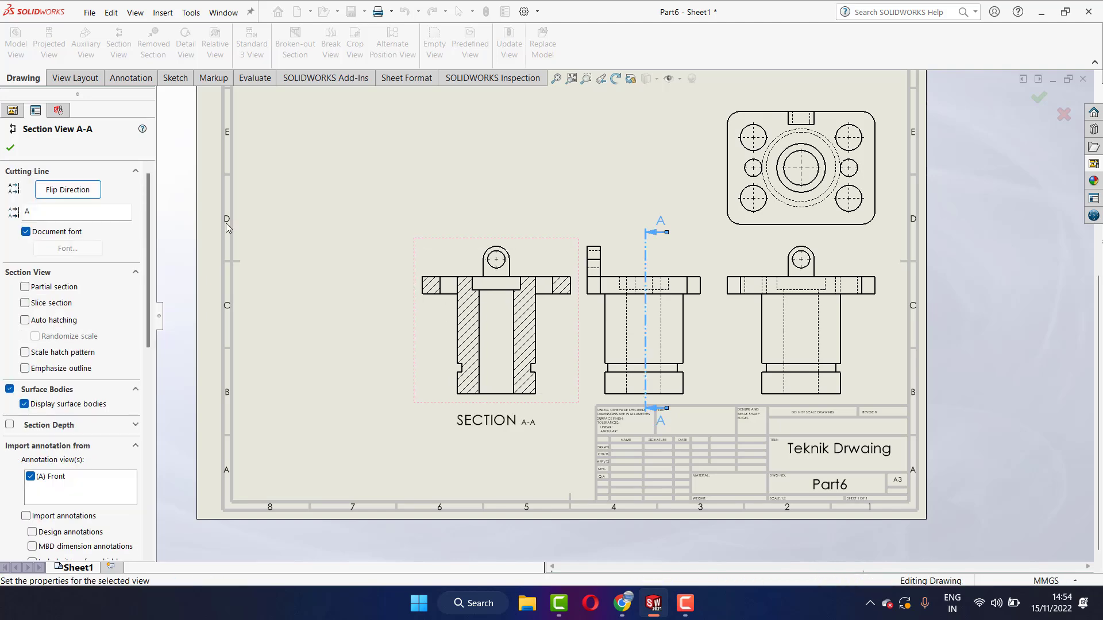
left_click(12, 153)
Step: Zoom in and out around section view A-A to inspect the hatching
scroll(448, 402, "down", 2)
scroll(550, 257, "down", 1)
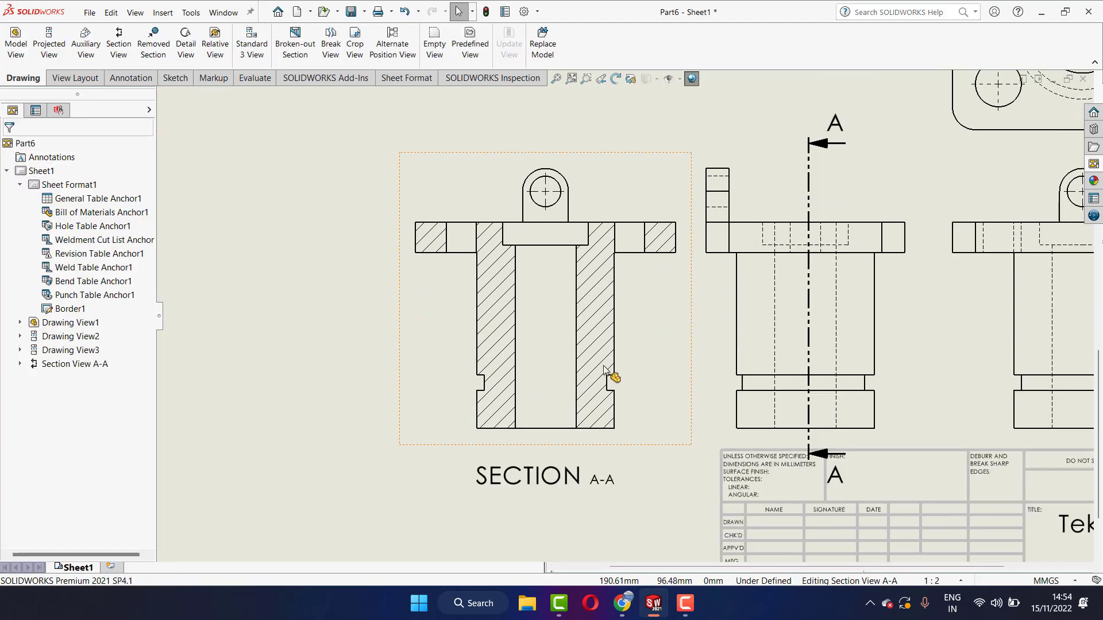
scroll(604, 368, "down", 1)
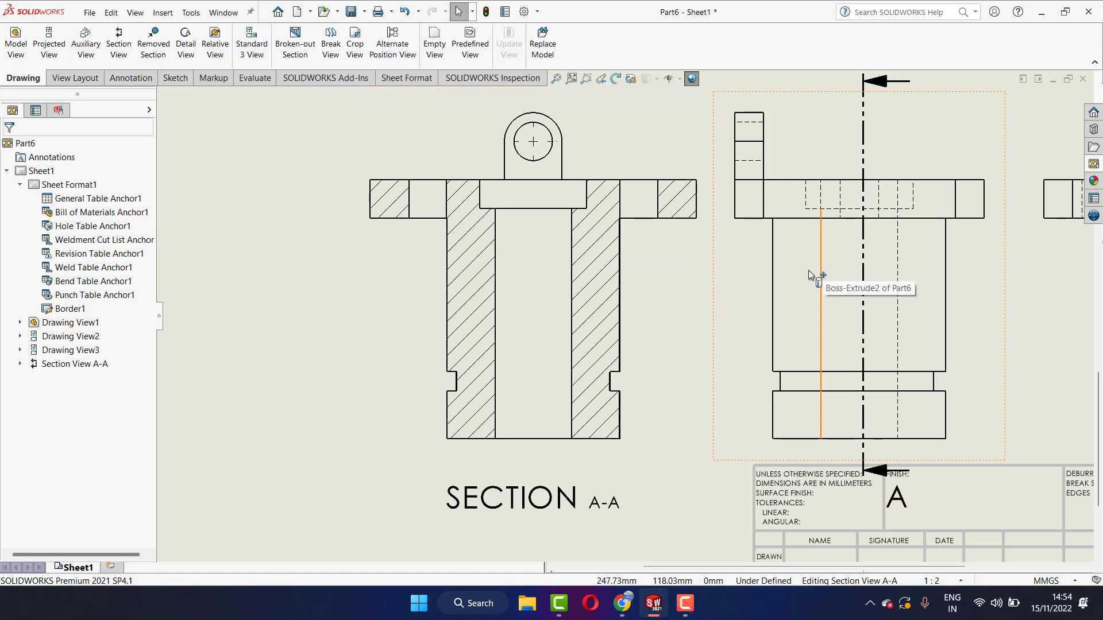
scroll(683, 295, "down", 2)
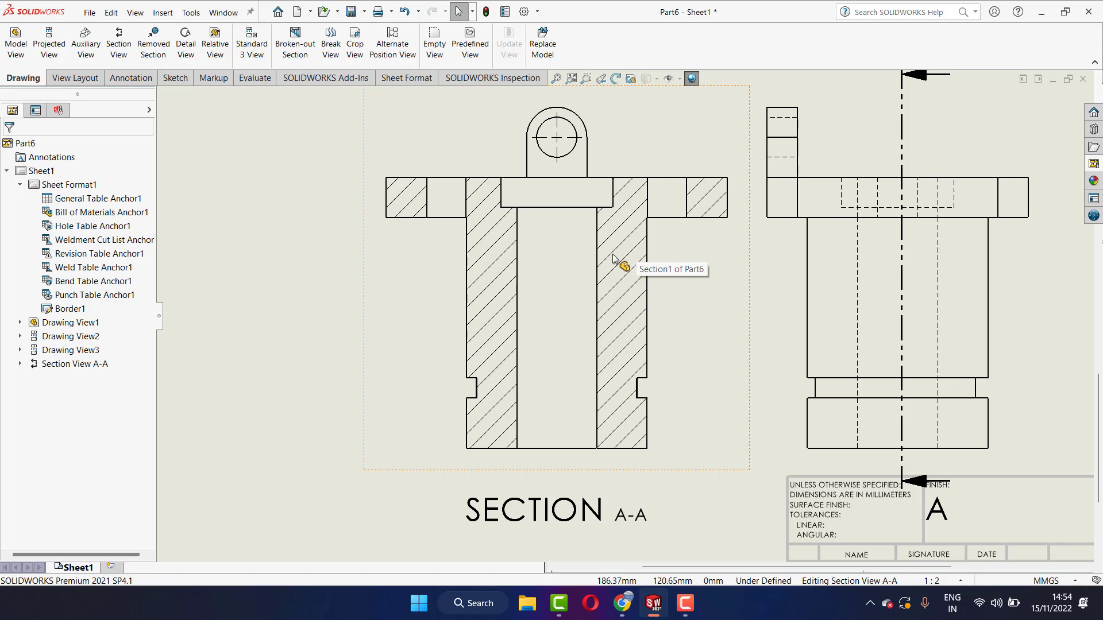
scroll(547, 293, "up", 1)
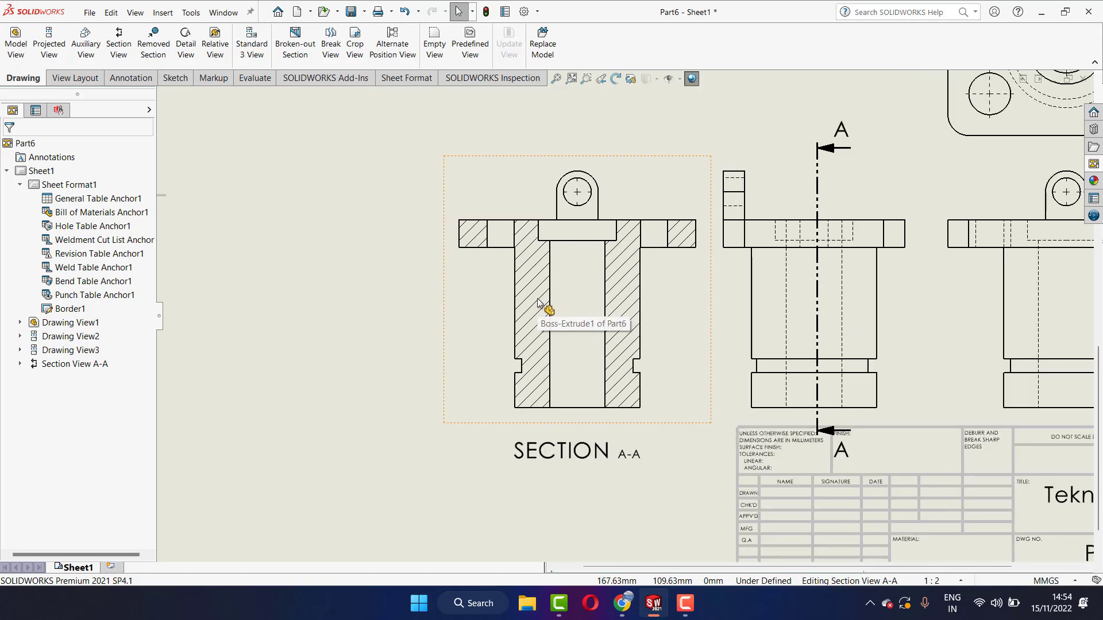
scroll(551, 307, "down", 2)
scroll(661, 301, "down", 1)
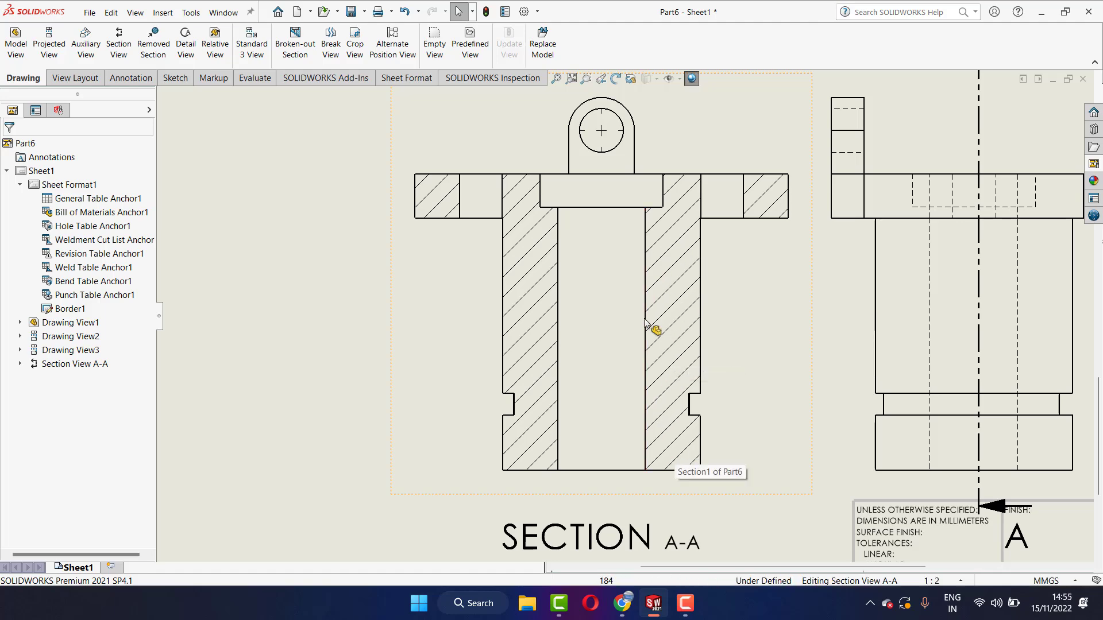
scroll(767, 421, "up", 2)
scroll(704, 369, "down", 2)
scroll(719, 358, "up", 2)
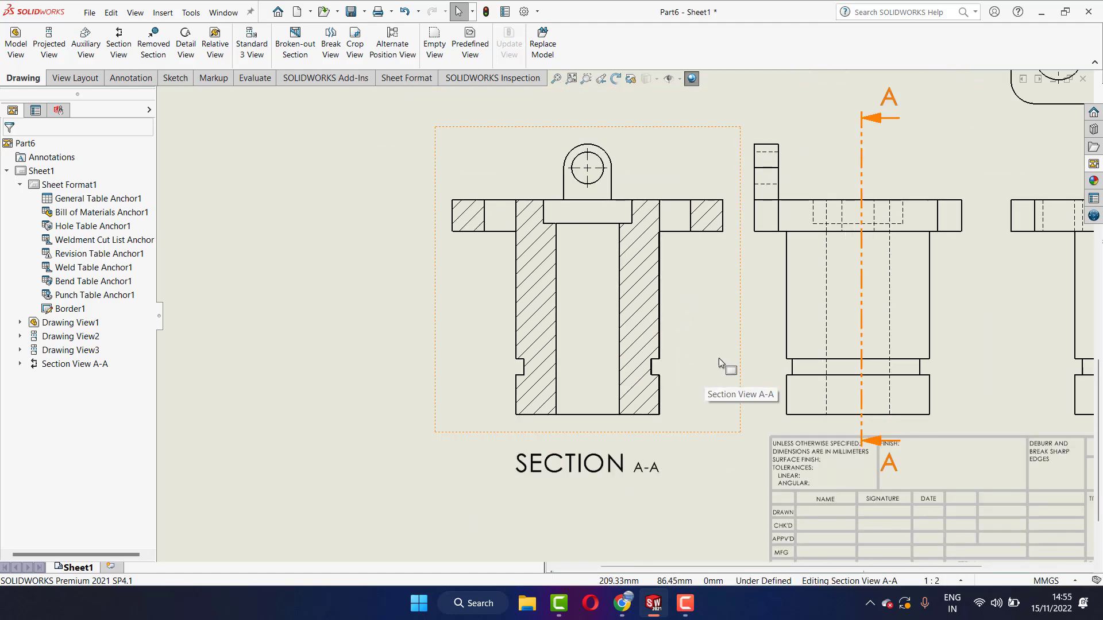
scroll(765, 316, "down", 1)
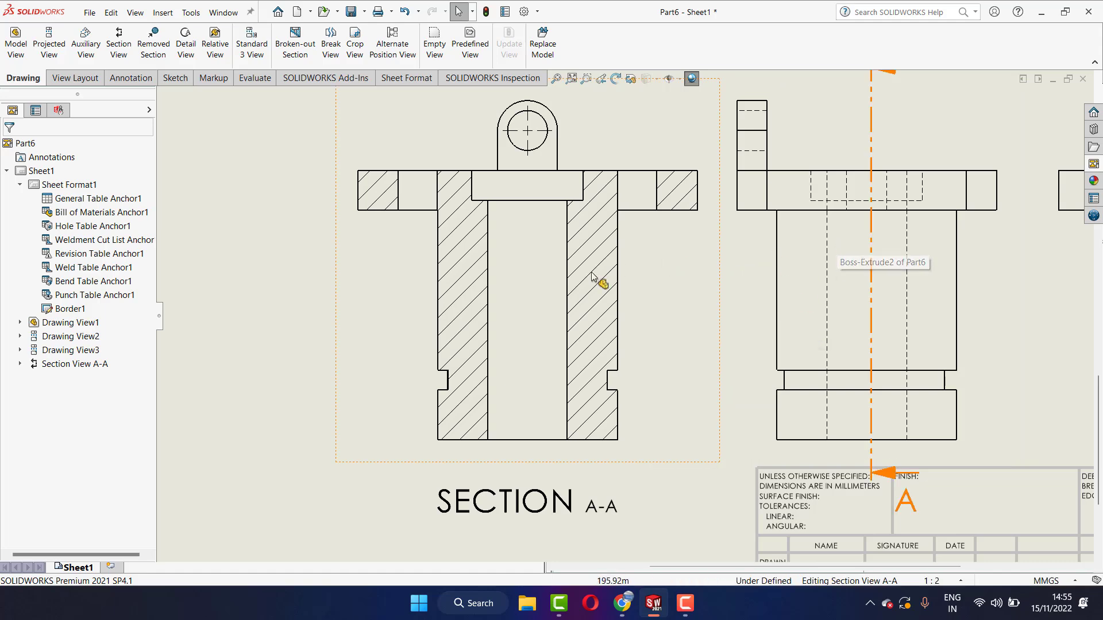
scroll(607, 321, "down", 1)
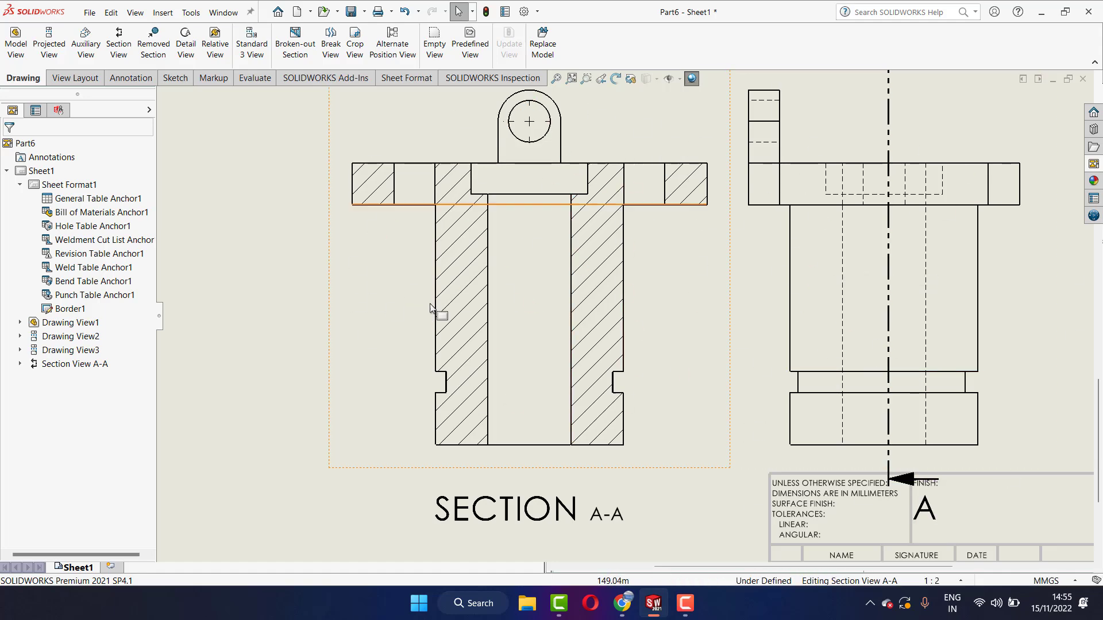
scroll(625, 317, "up", 3)
scroll(477, 329, "up", 1)
scroll(512, 319, "up", 1)
scroll(661, 230, "up", 1)
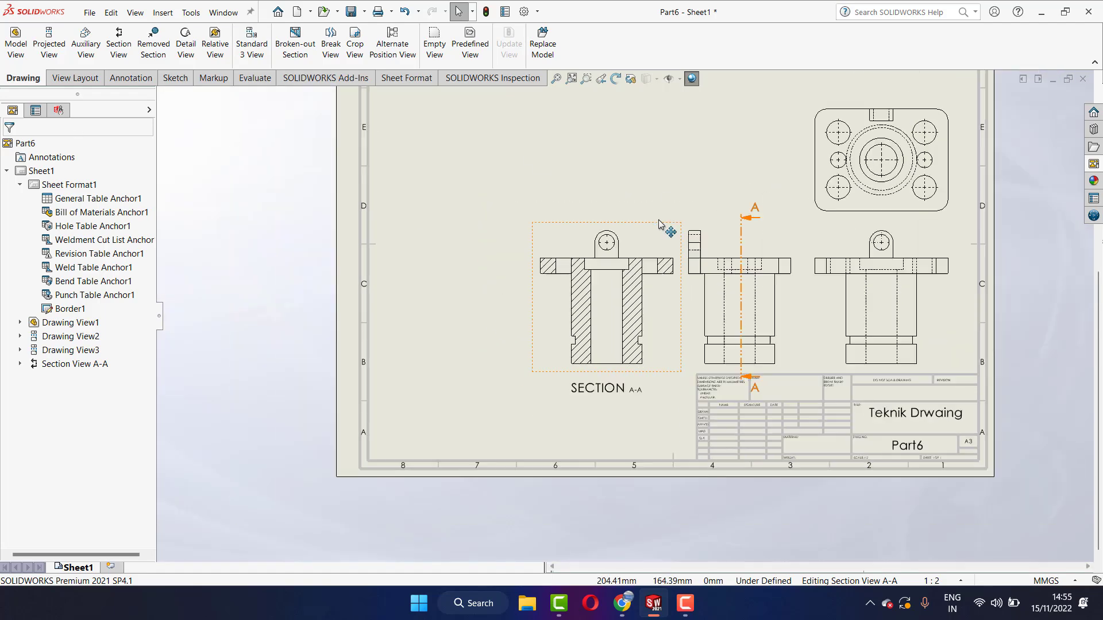
scroll(576, 224, "up", 1)
scroll(577, 224, "down", 1)
scroll(594, 225, "up", 1)
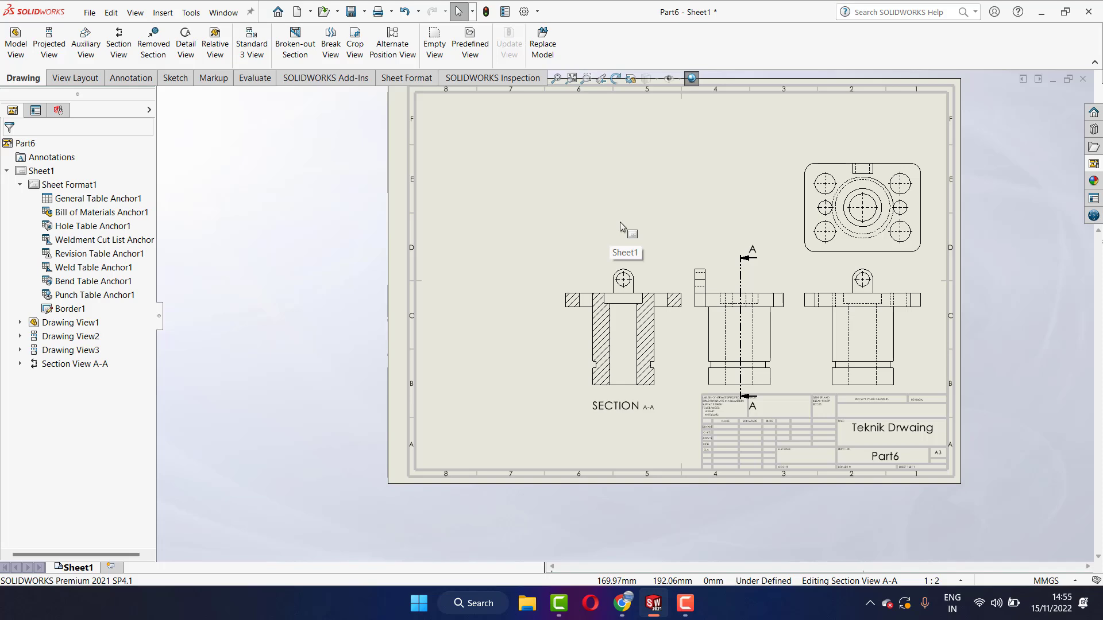
Step: Project a shaded isometric view of Part6 into the upper middle of the sheet
left_click(49, 43)
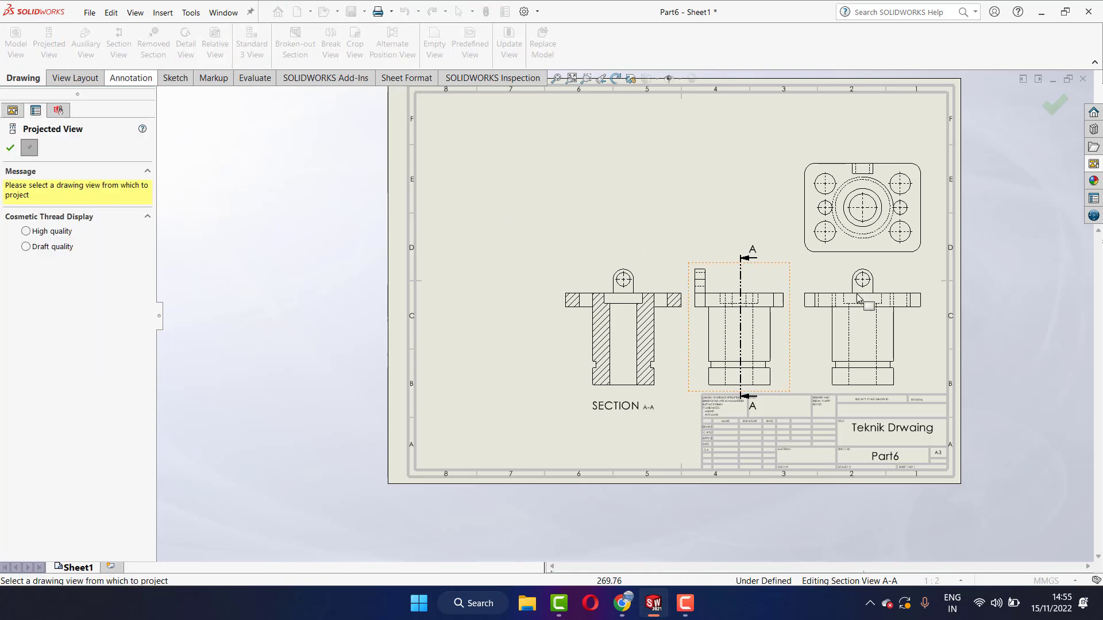
left_click(828, 290)
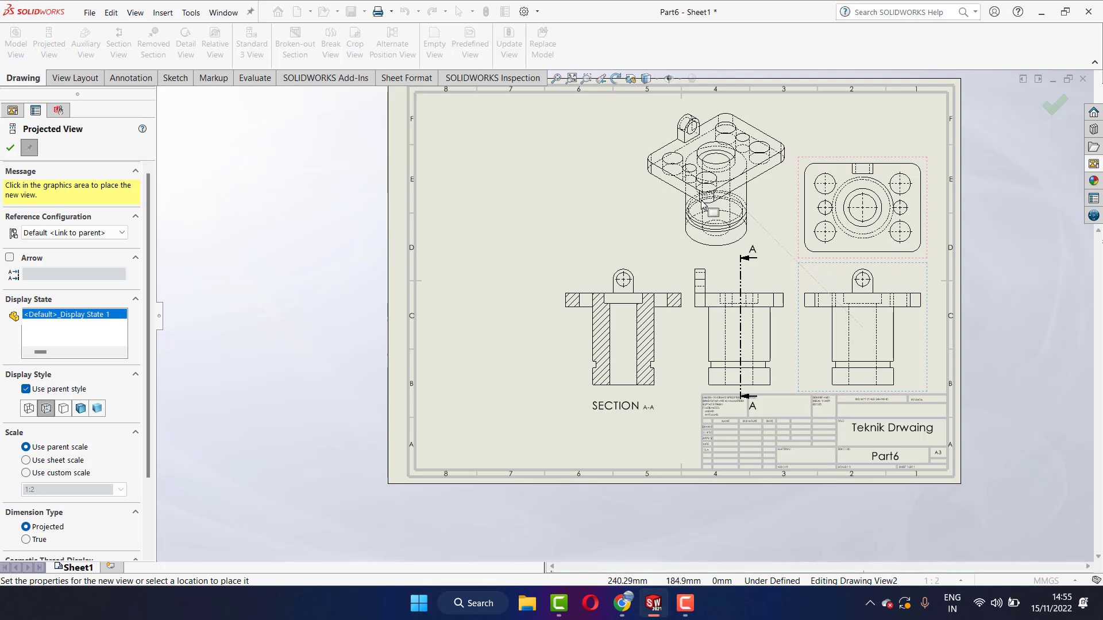
left_click(87, 407)
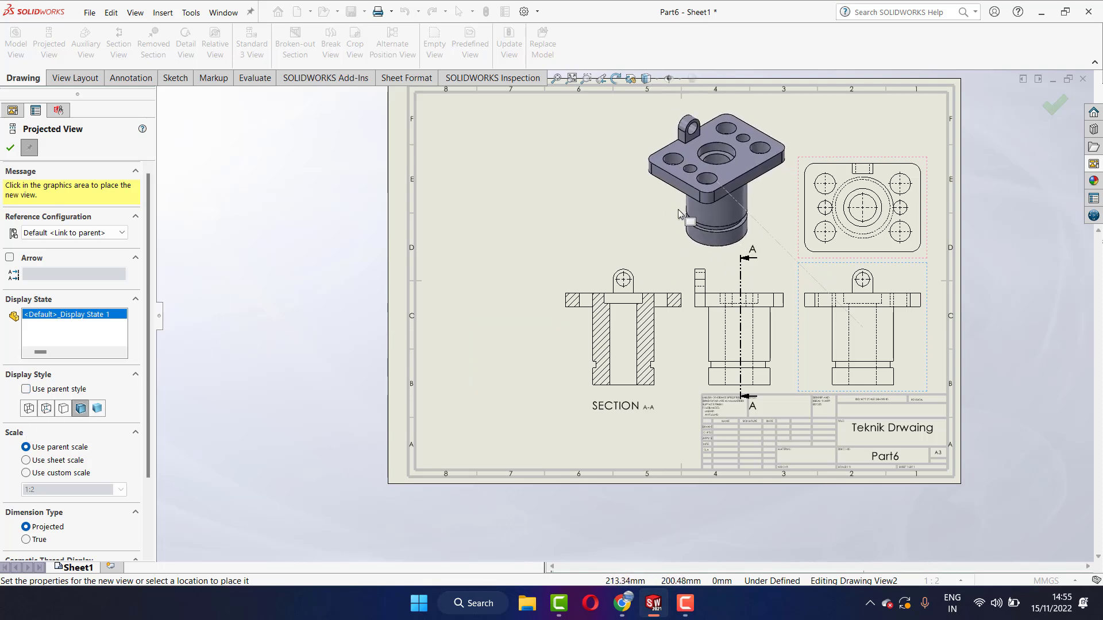
left_click(26, 389)
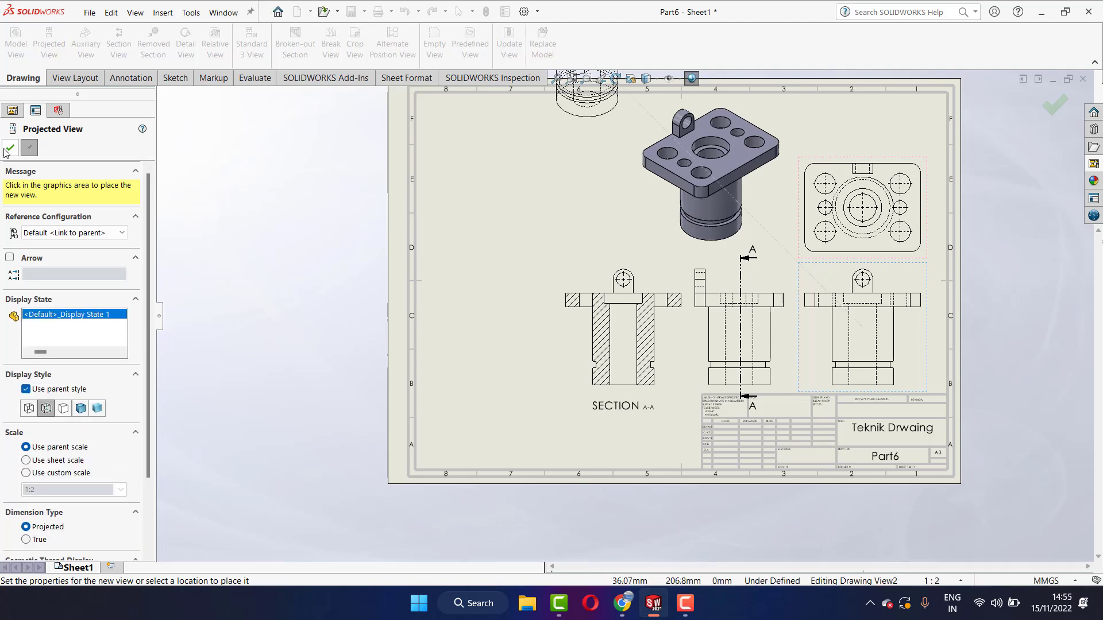
key("Escape")
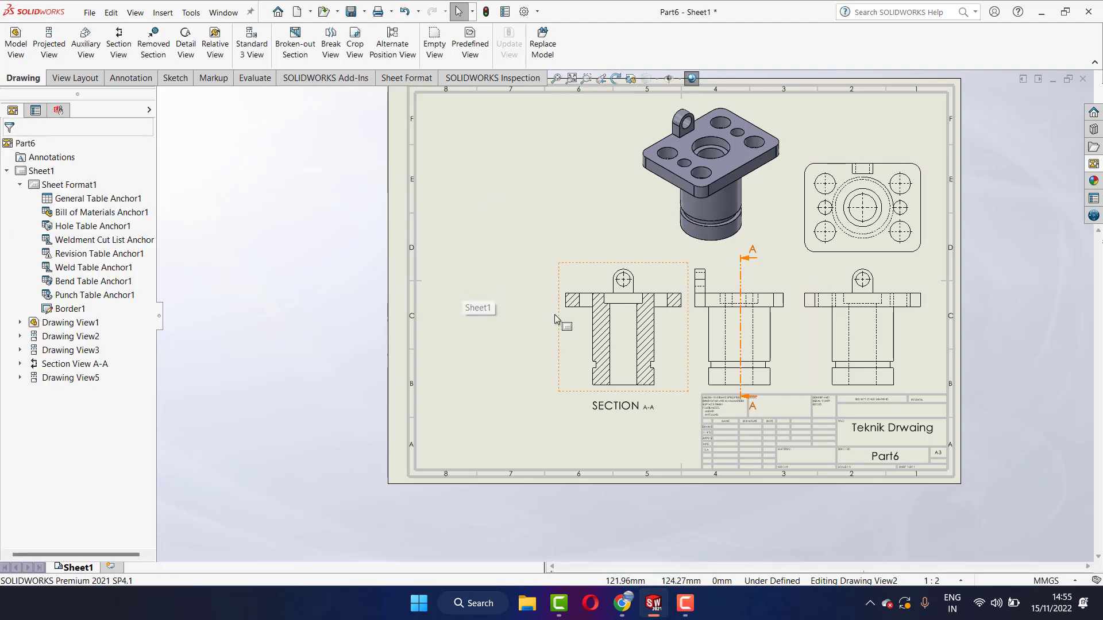
scroll(631, 321, "down", 1)
scroll(664, 338, "down", 1)
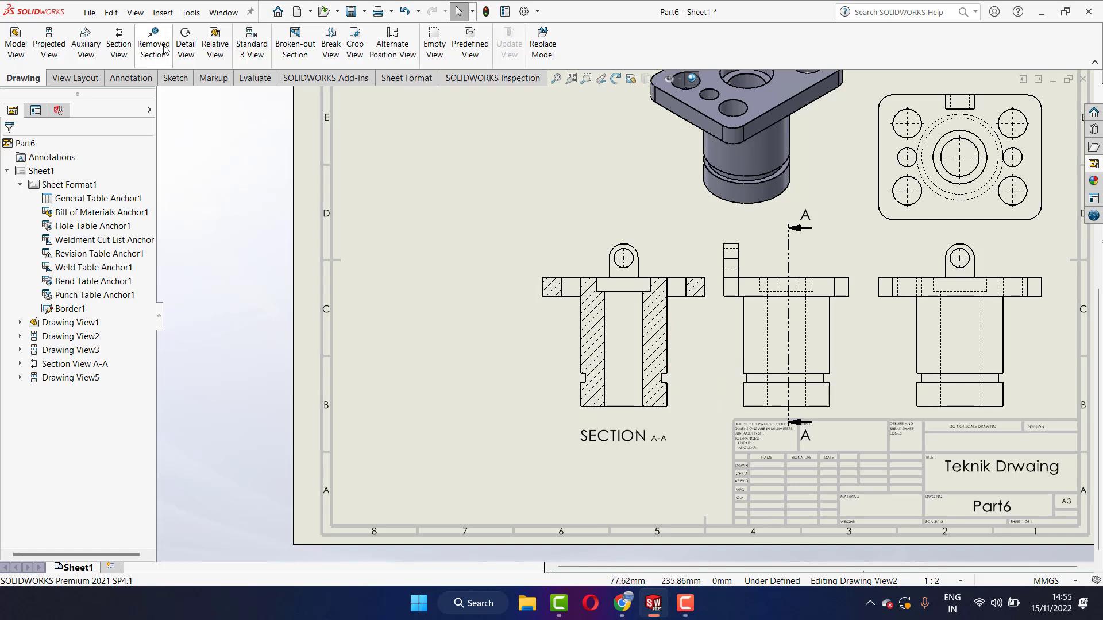
Step: Dimension the width between section A-A's two bottom corners, placing it below the view
left_click(131, 78)
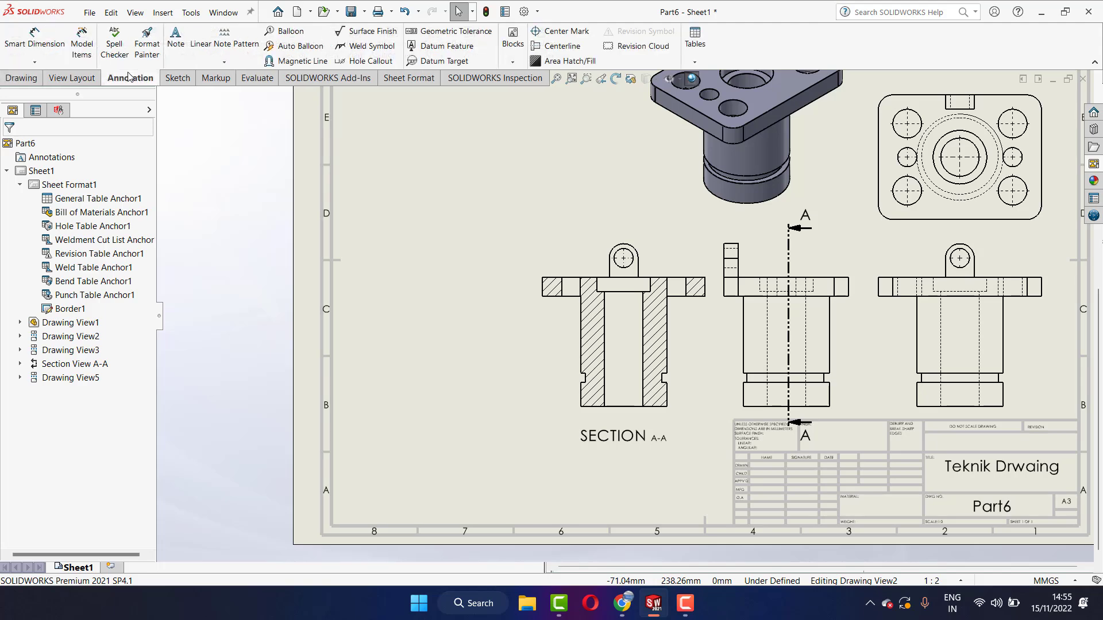
left_click(50, 53)
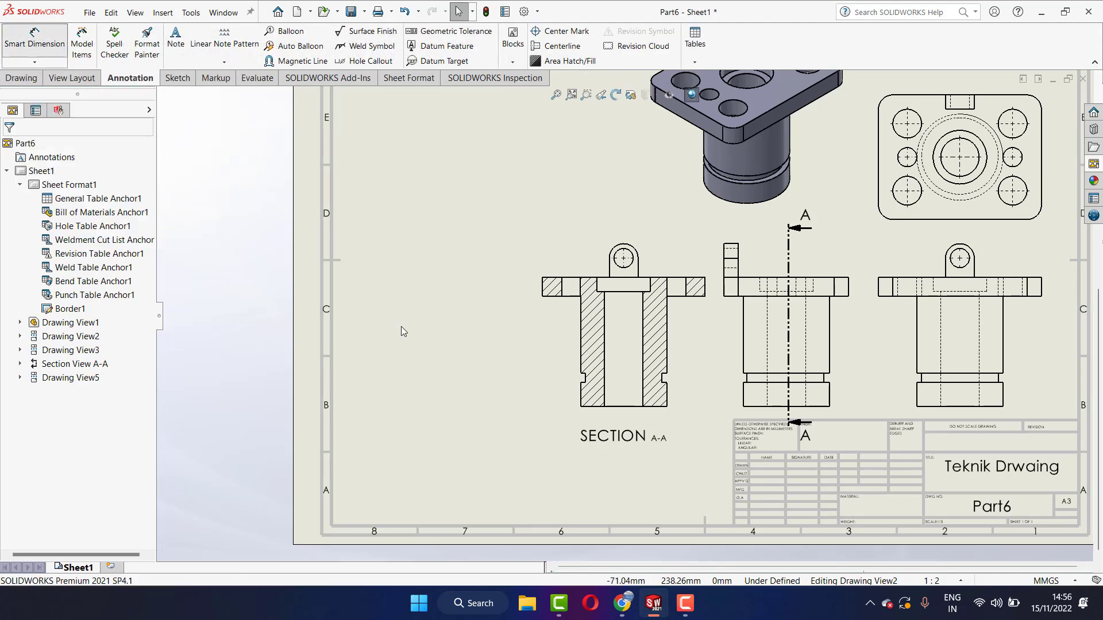
key("f")
scroll(598, 460, "down", 2)
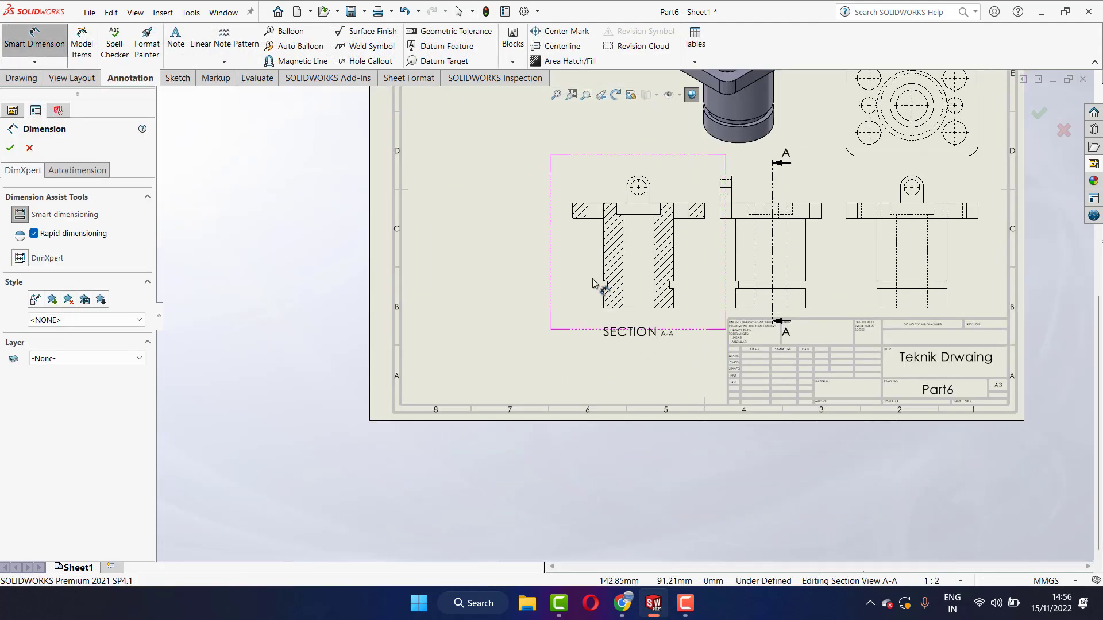
scroll(629, 328, "down", 3)
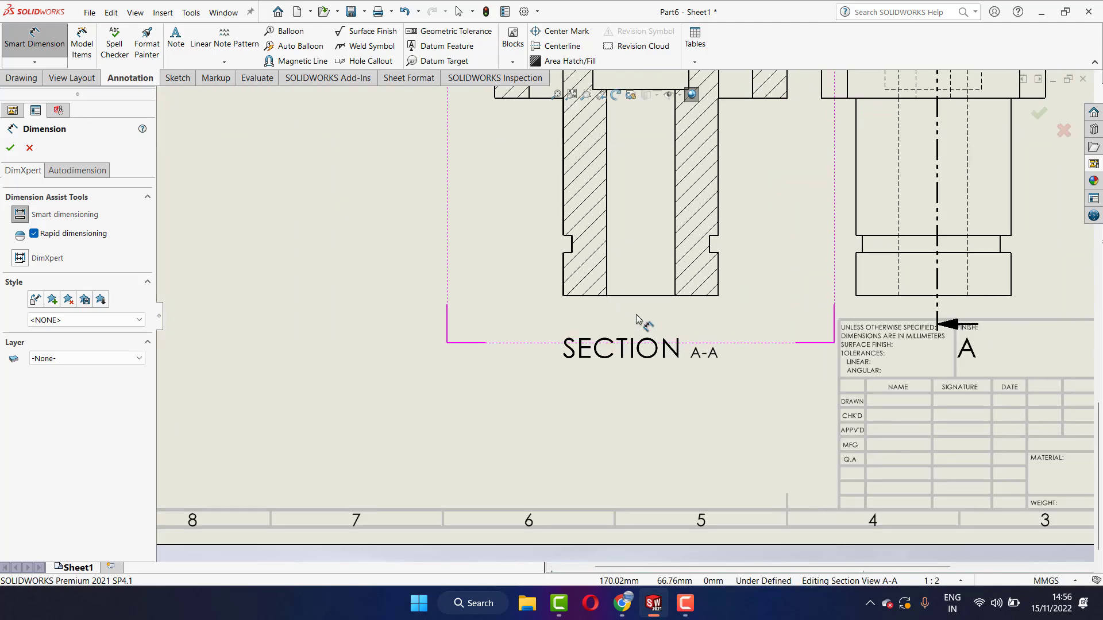
left_click(563, 296)
left_click(718, 296)
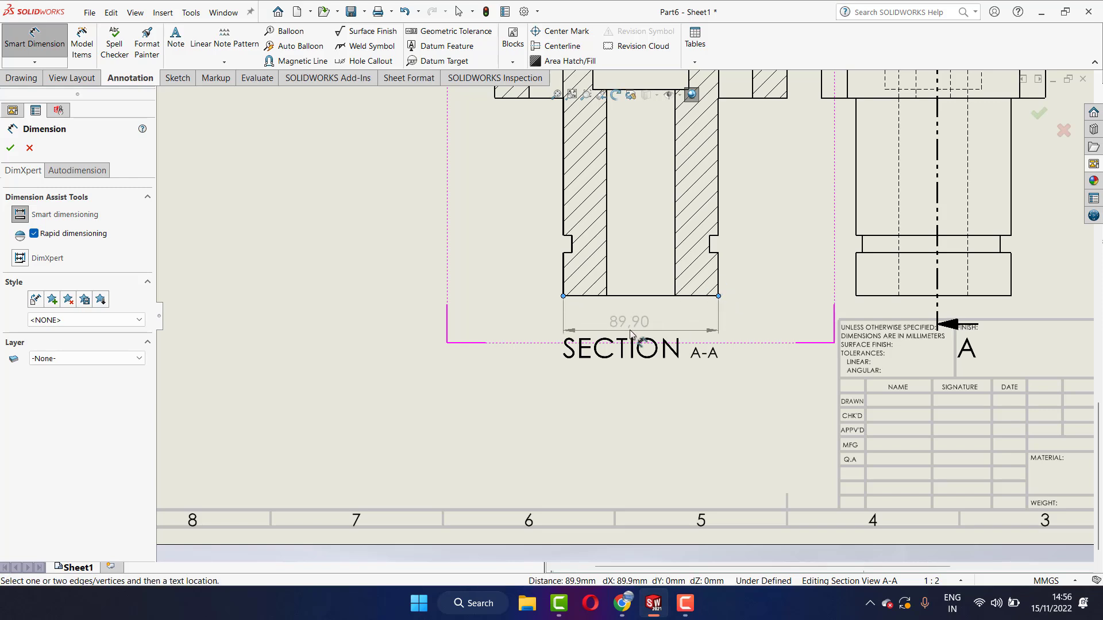
left_click(638, 329)
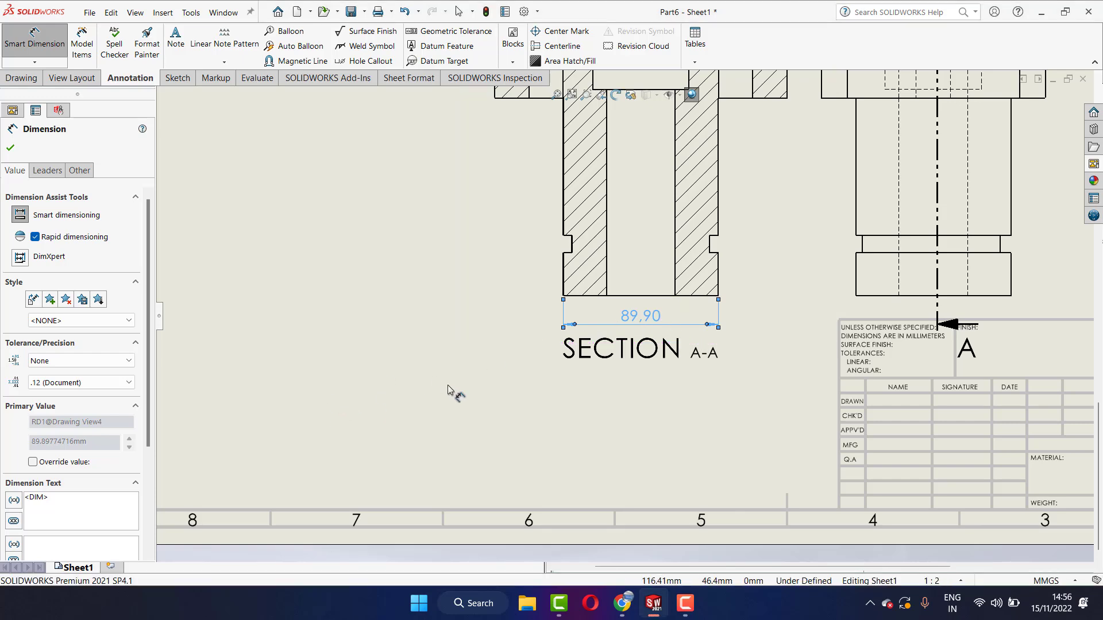
Step: Set the width dimension's precision to None so it reads 90
scroll(451, 389, "down", 1)
scroll(634, 278, "up", 1)
scroll(632, 287, "down", 1)
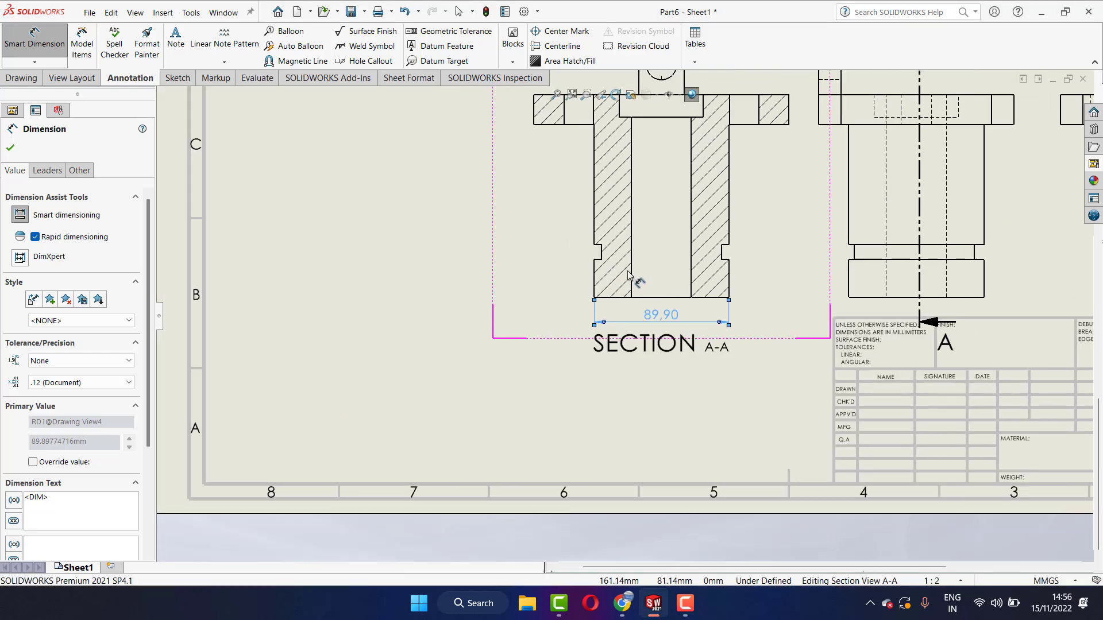
scroll(628, 297, "down", 1)
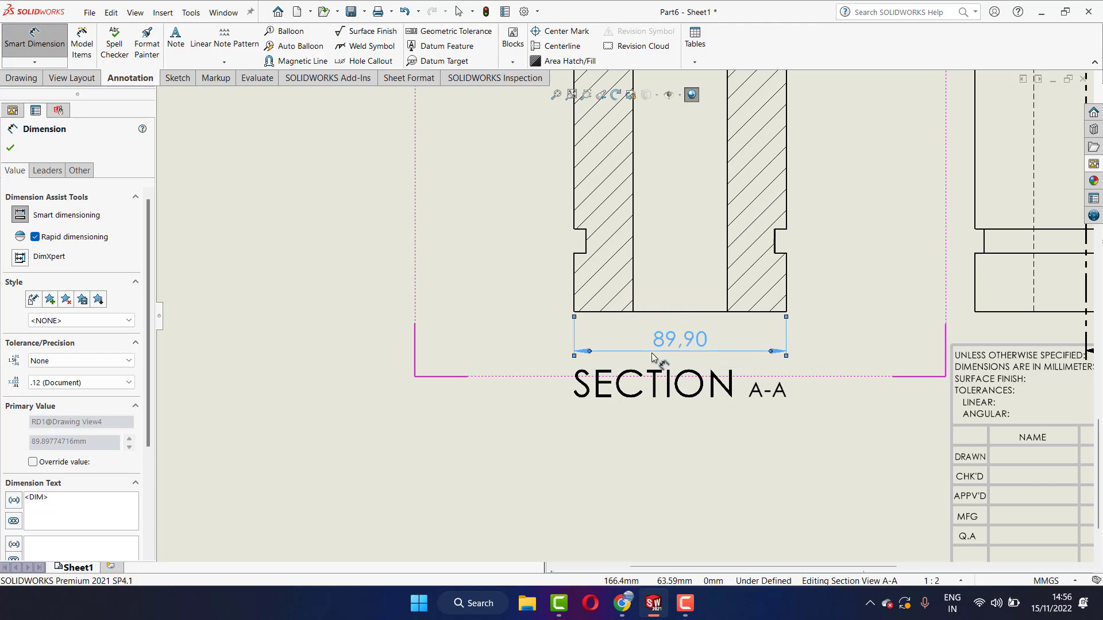
scroll(652, 361, "up", 2)
scroll(652, 360, "up", 2)
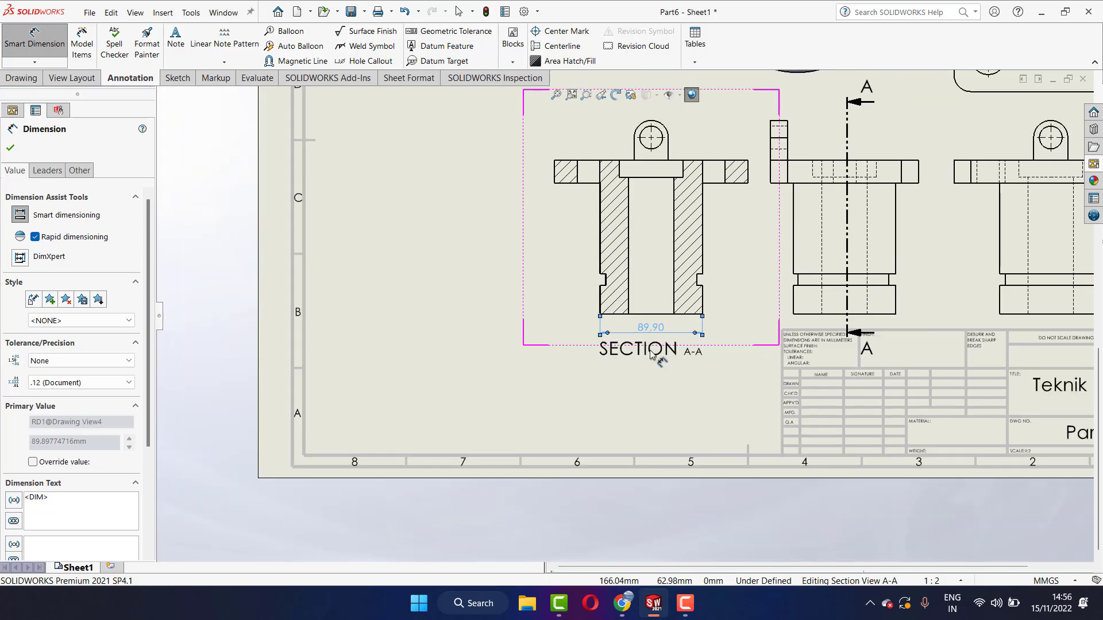
scroll(638, 350, "down", 4)
scroll(633, 329, "down", 2)
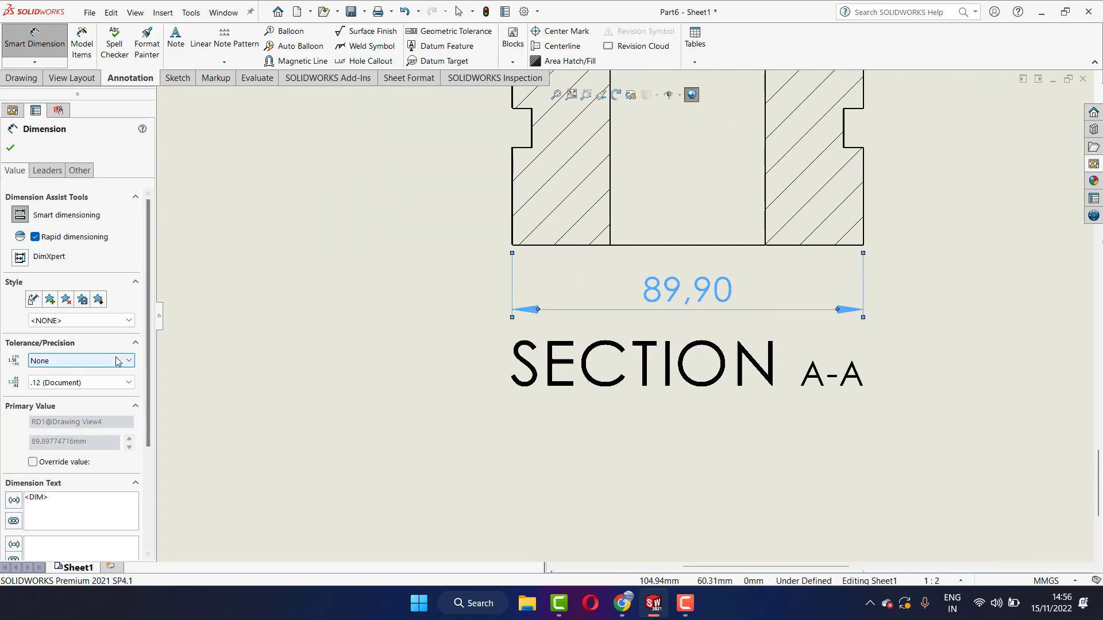
left_click(93, 361)
left_click(93, 360)
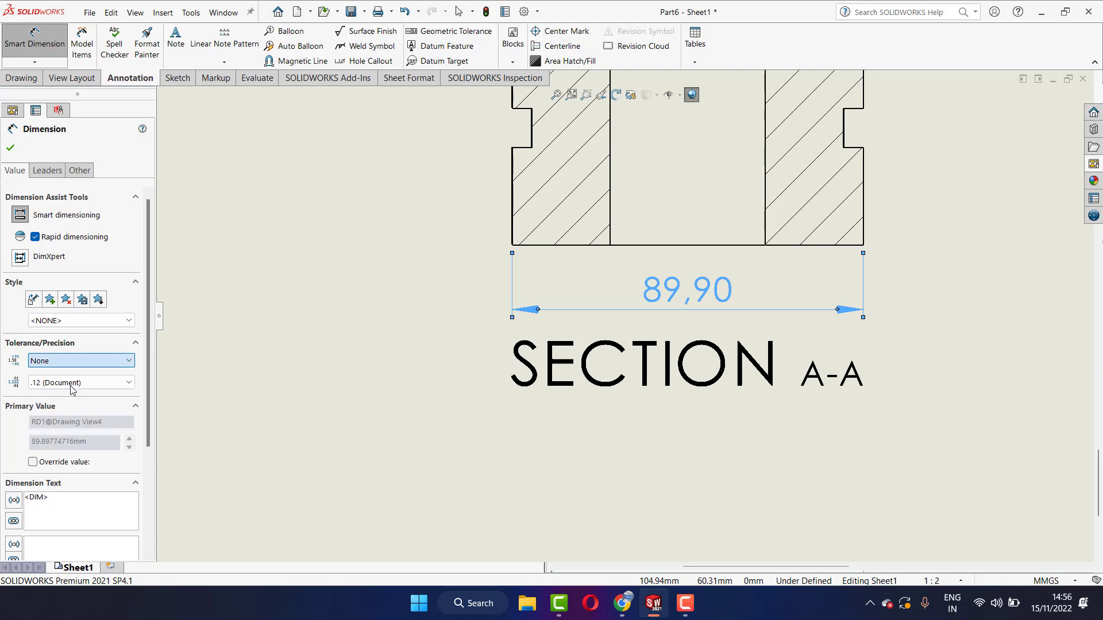
left_click(71, 382)
left_click(55, 392)
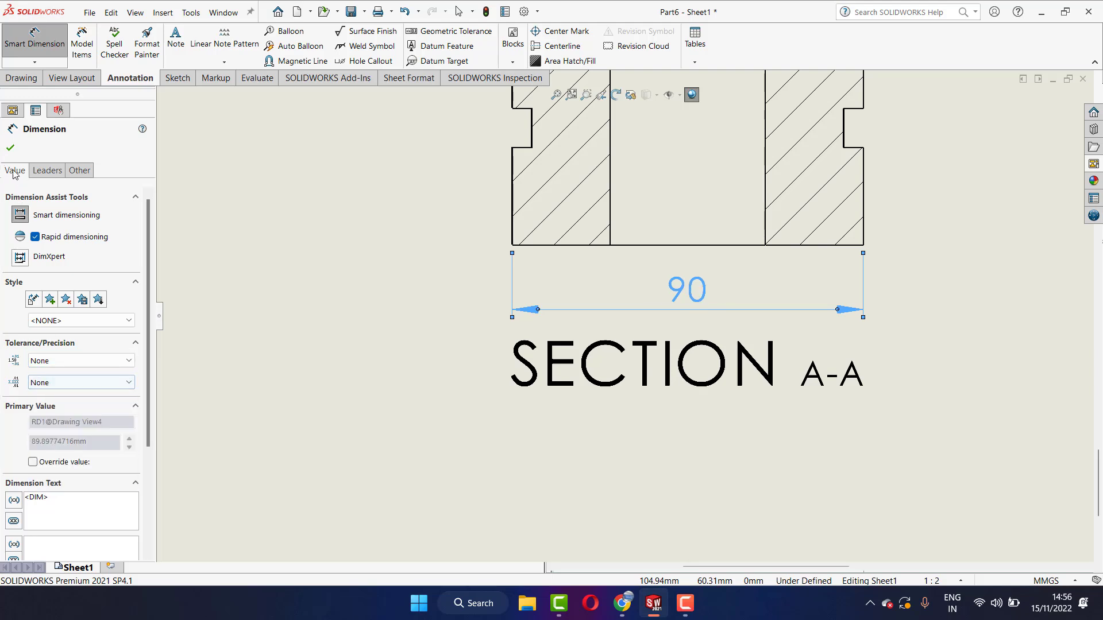
left_click(10, 147)
scroll(624, 312, "up", 2)
scroll(646, 485, "up", 3)
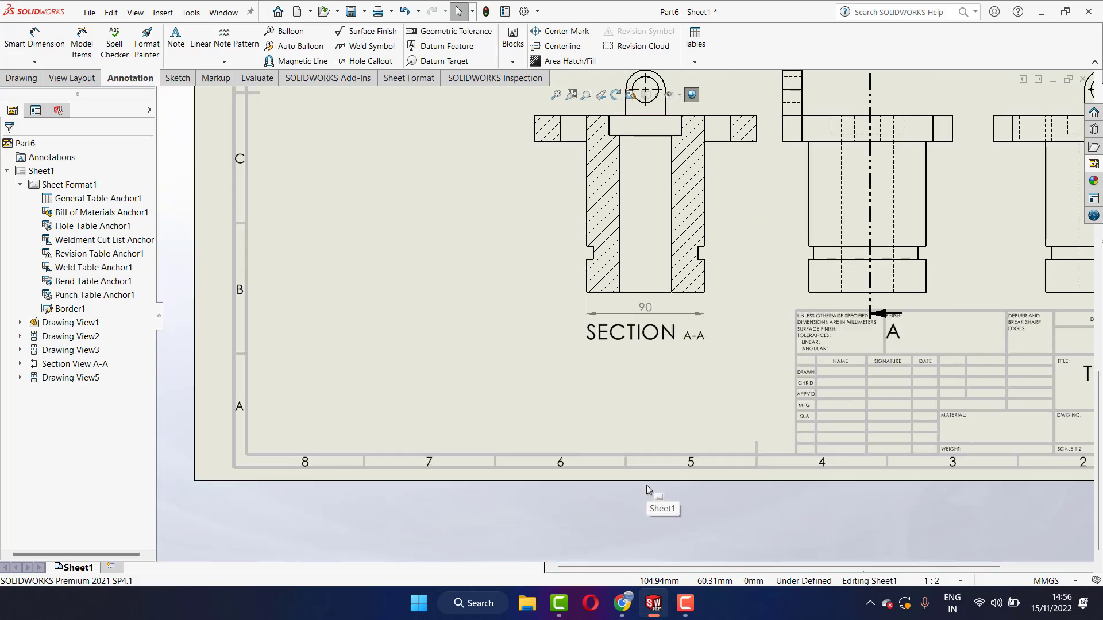
scroll(632, 377, "down", 2)
Step: Place a diameter dimension across the bore of section A-A
left_click(31, 49)
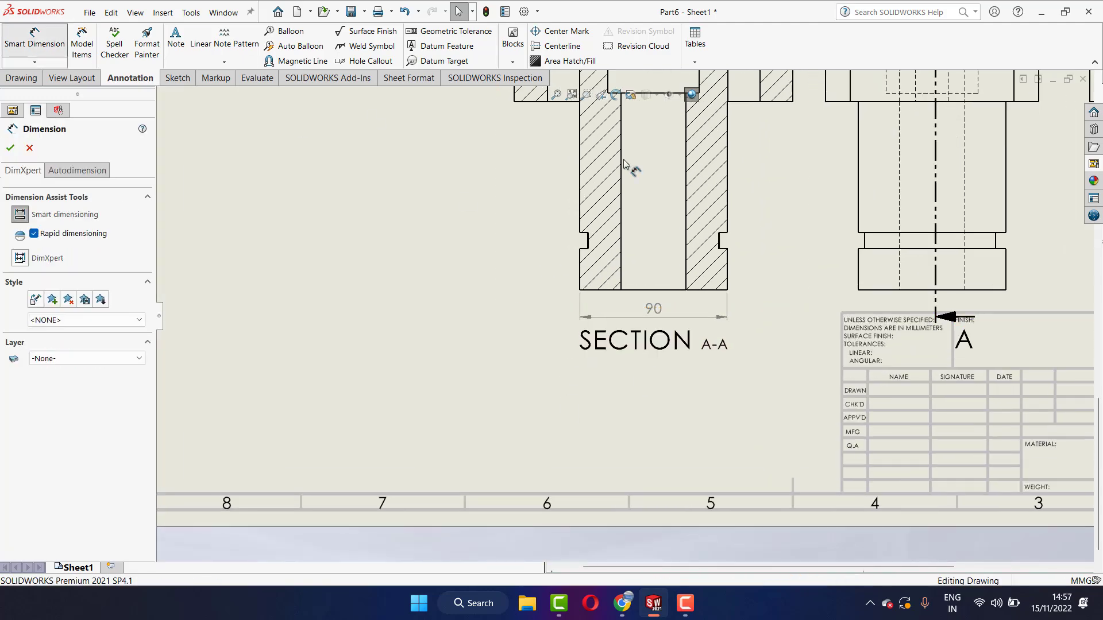
scroll(630, 167, "up", 1)
scroll(630, 173, "down", 3)
left_click(602, 215)
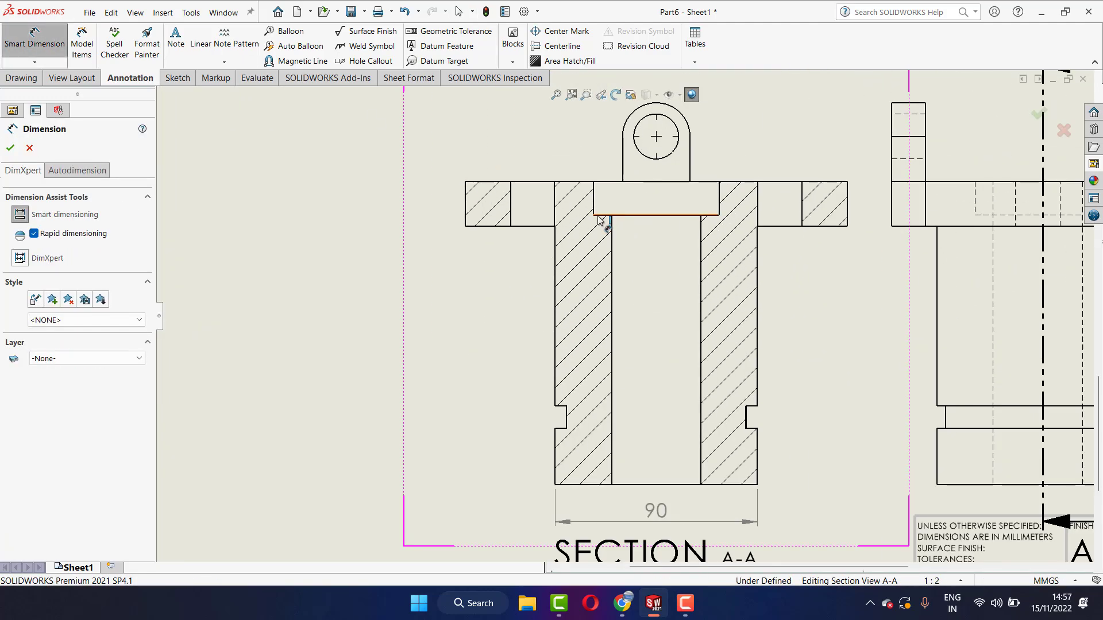
left_click(654, 277)
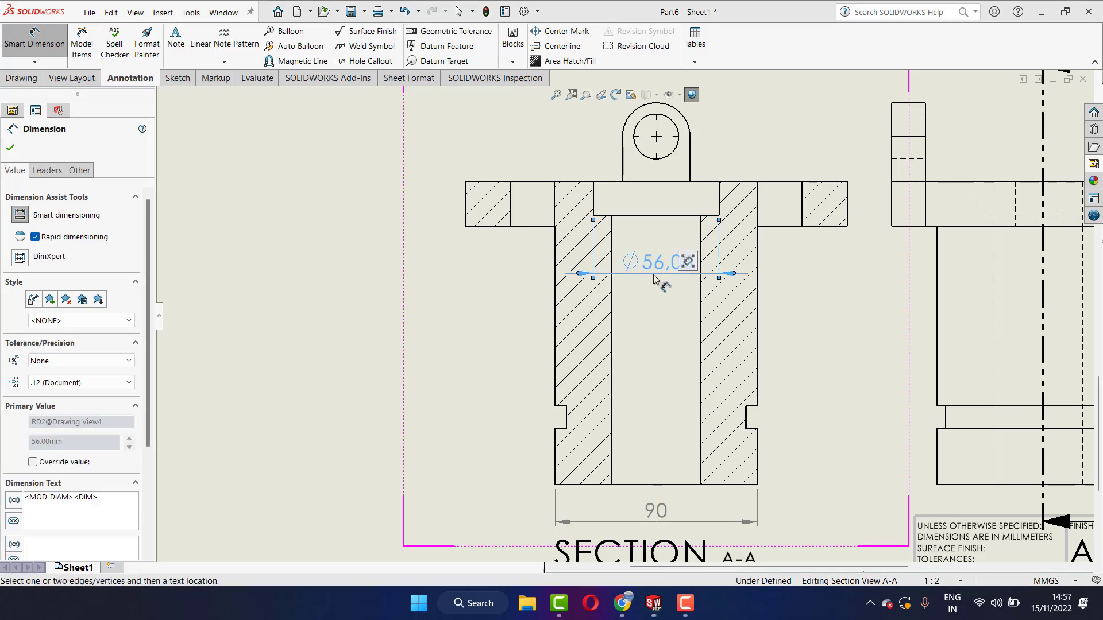
scroll(641, 268, "up", 1)
scroll(643, 273, "down", 1)
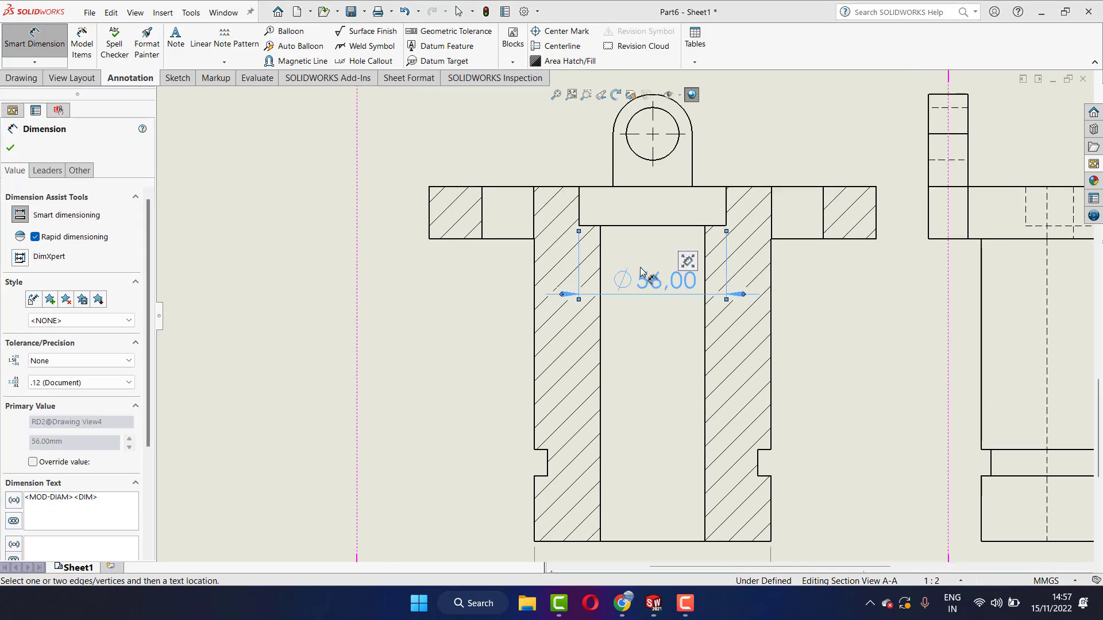
scroll(645, 190, "down", 1)
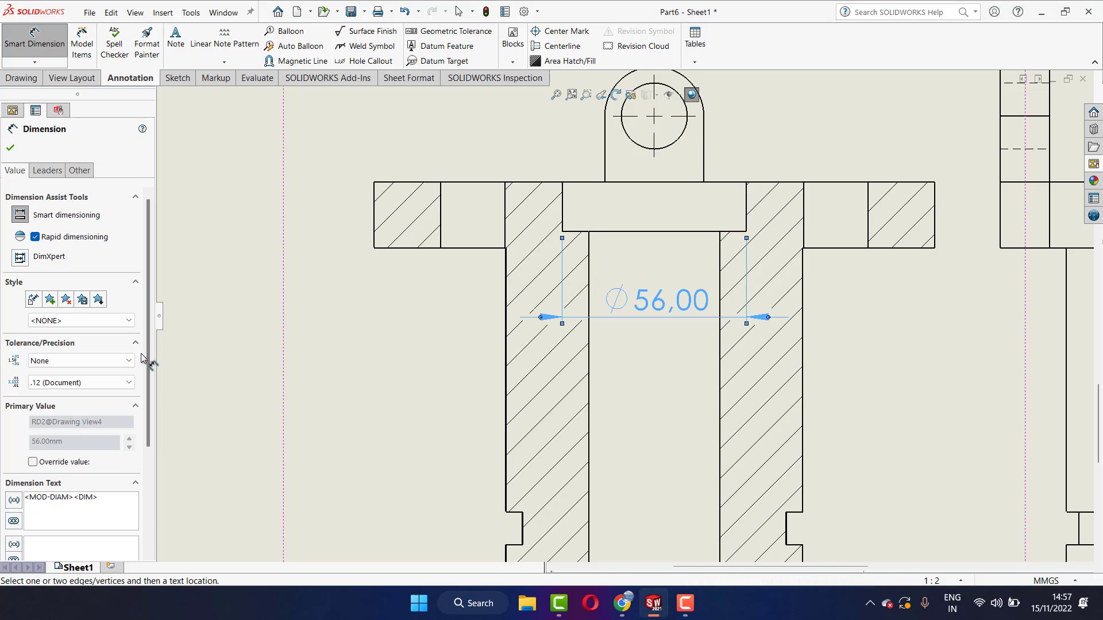
Step: Set the diameter's precision to None so it reads Ø56
left_click(115, 382)
left_click(71, 397)
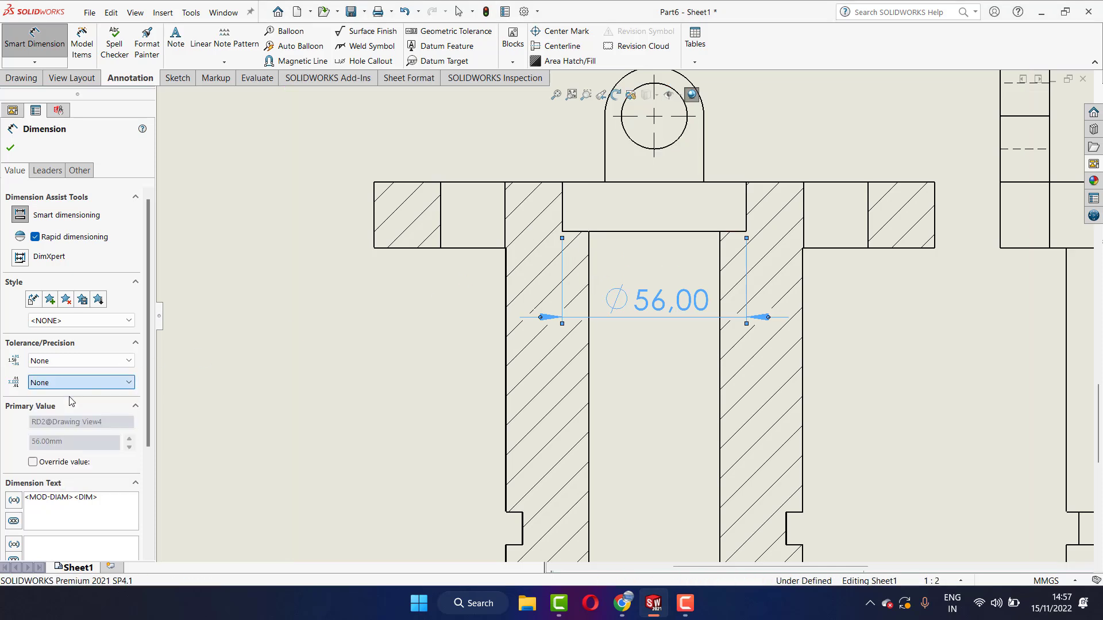
left_click(10, 150)
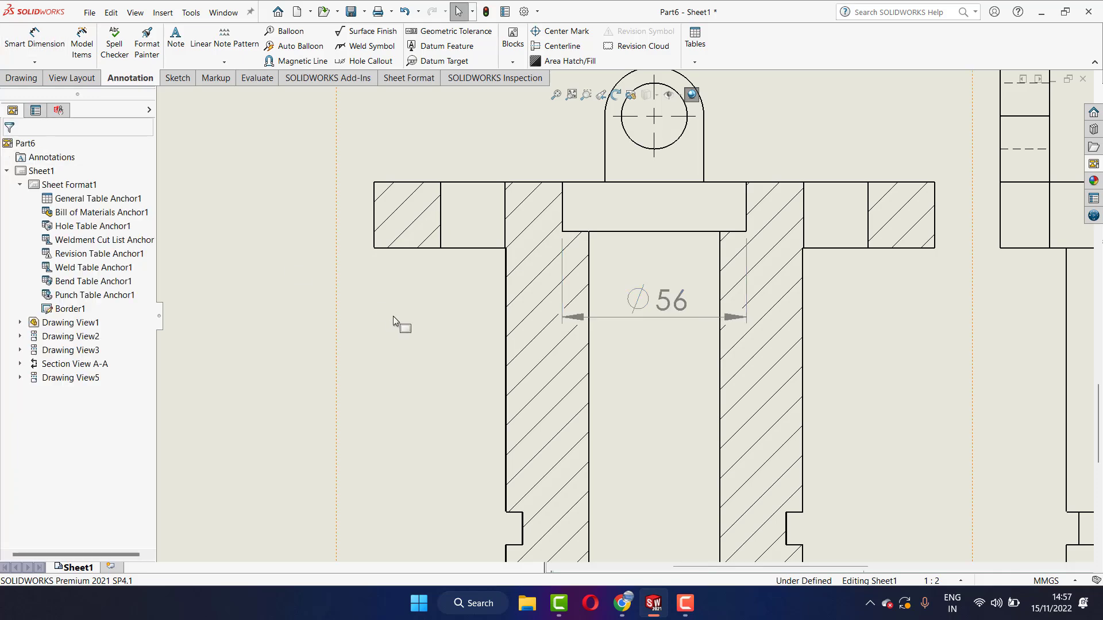
scroll(397, 313, "up", 3)
scroll(501, 336, "up", 2)
scroll(695, 477, "down", 1)
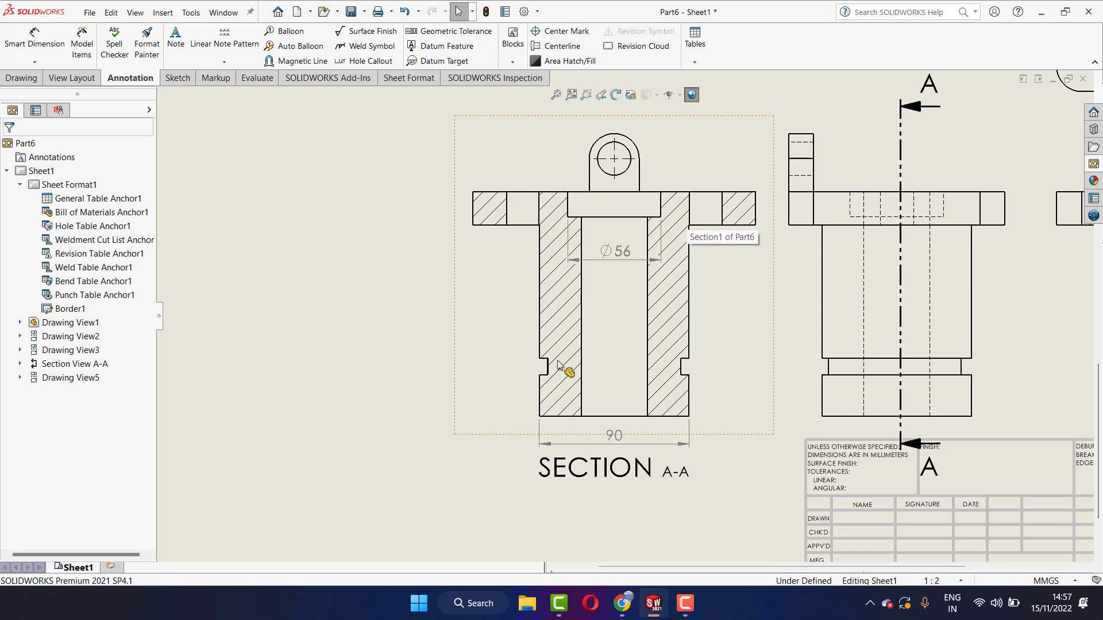
scroll(549, 369, "up", 1)
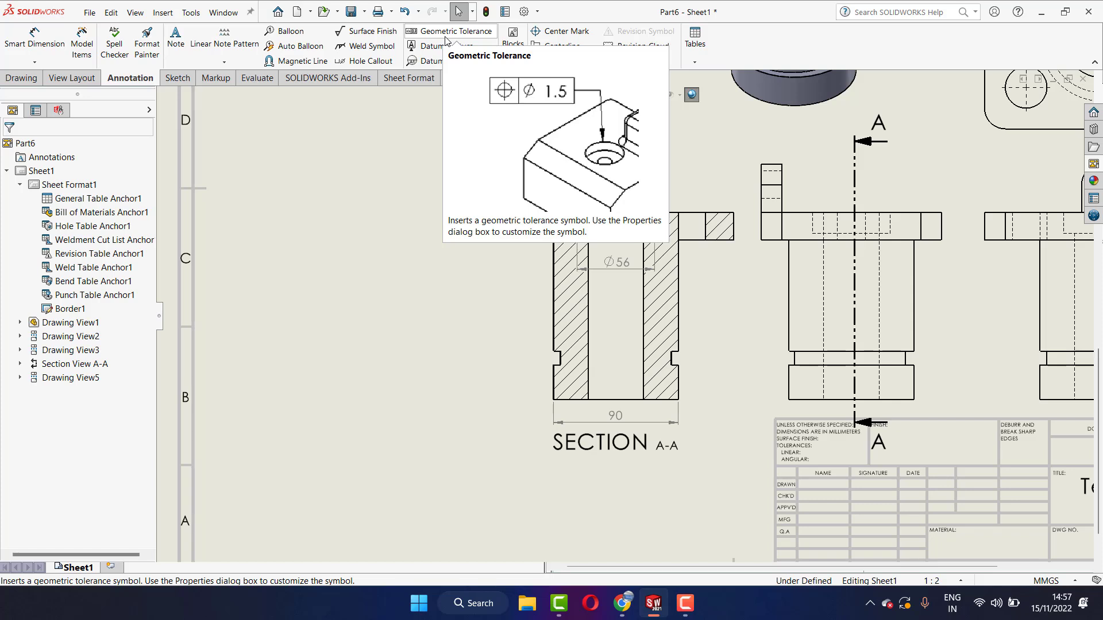
Step: Set up a perpendicularity geometric tolerance of 0.02 with no primary datum
left_click(446, 37)
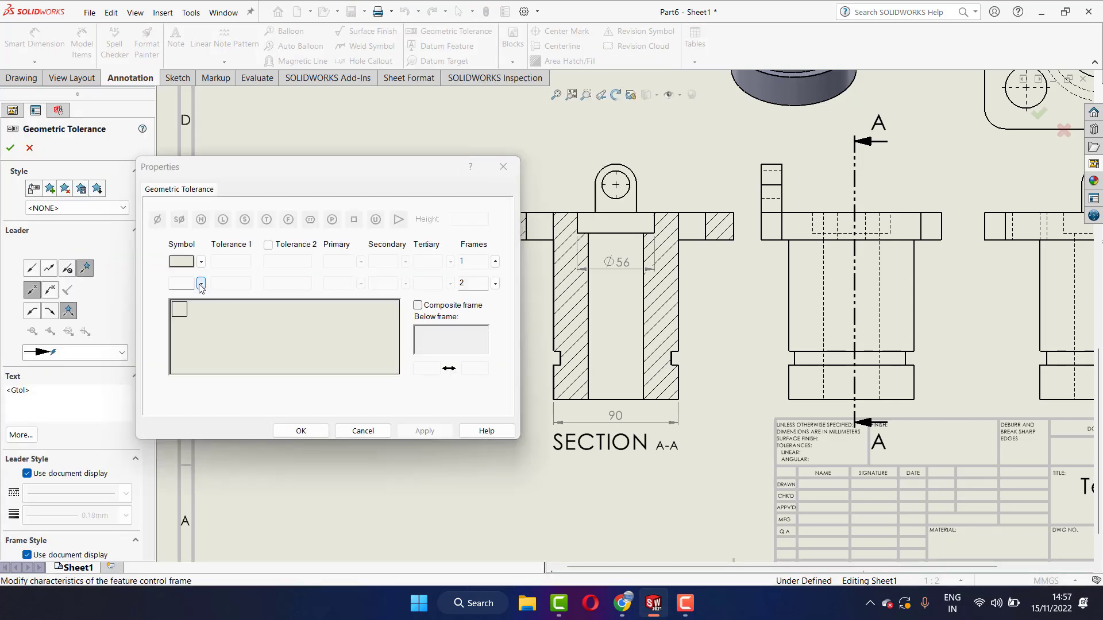
left_click(201, 263)
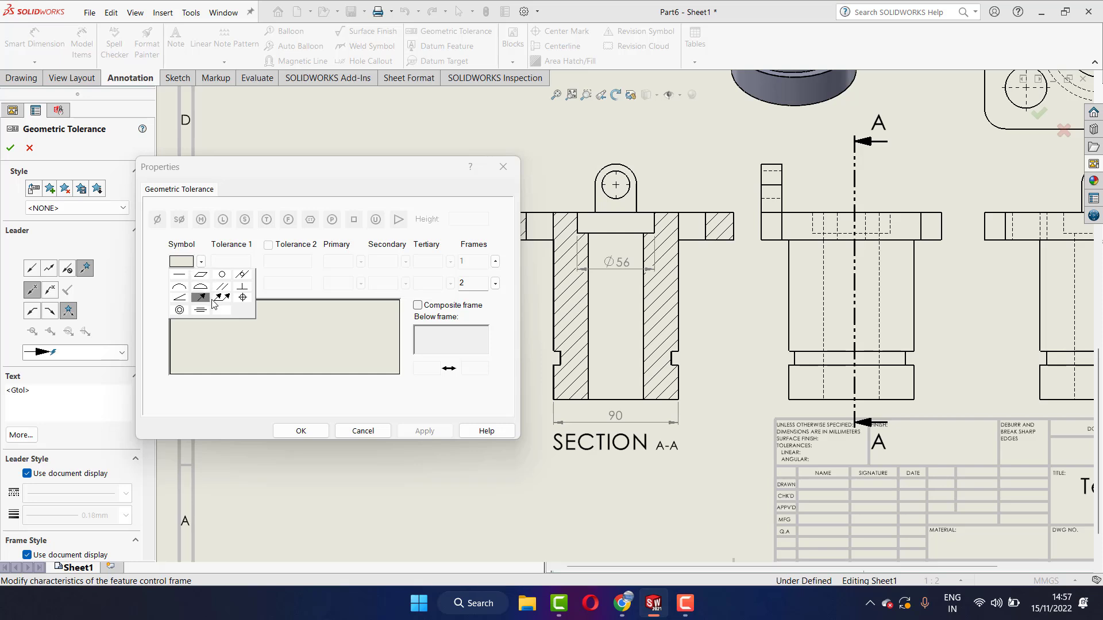
left_click(242, 290)
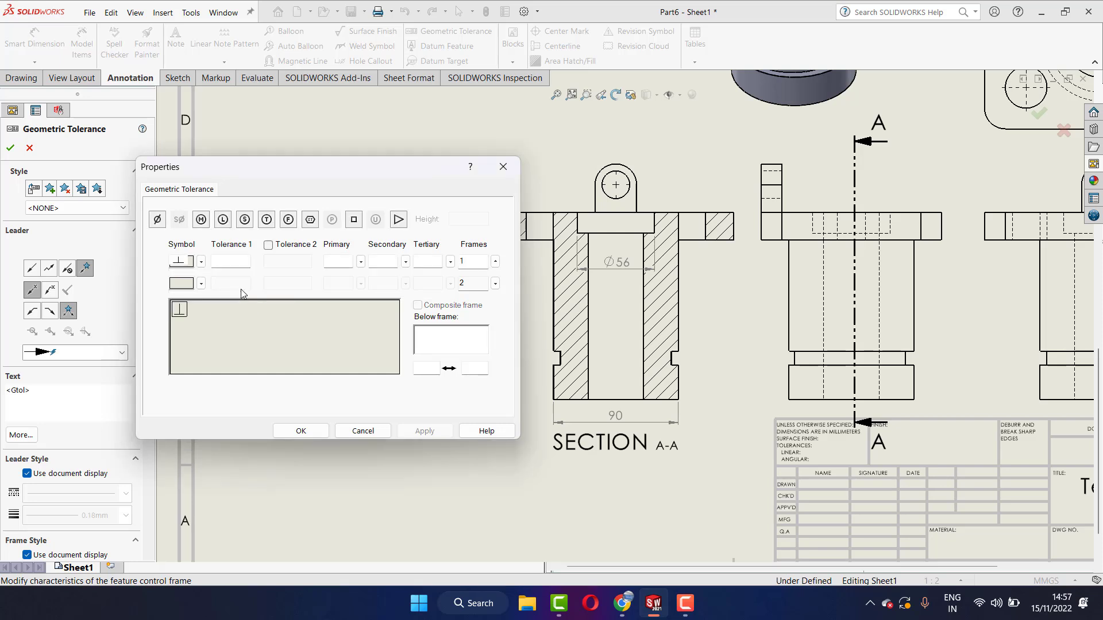
left_click(237, 262)
type("0.02")
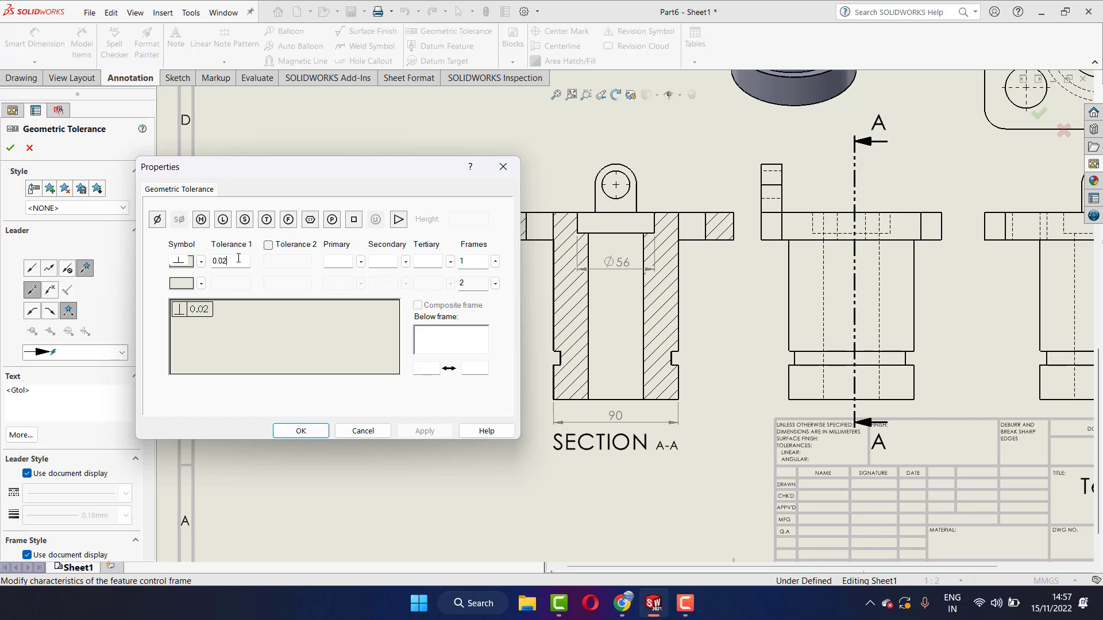
left_click(361, 261)
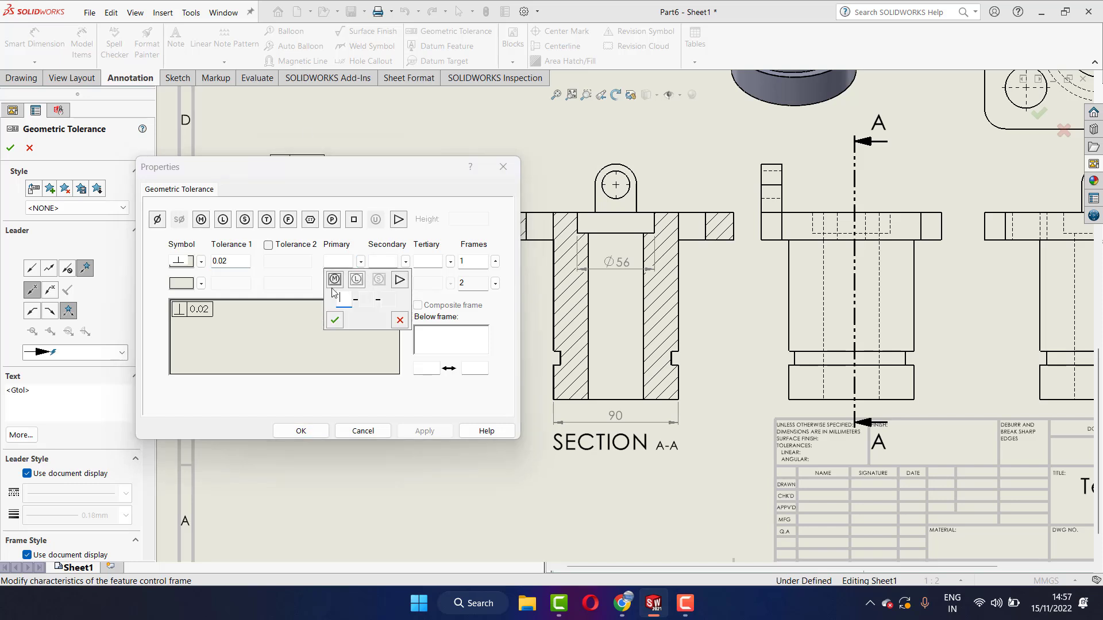
left_click(400, 321)
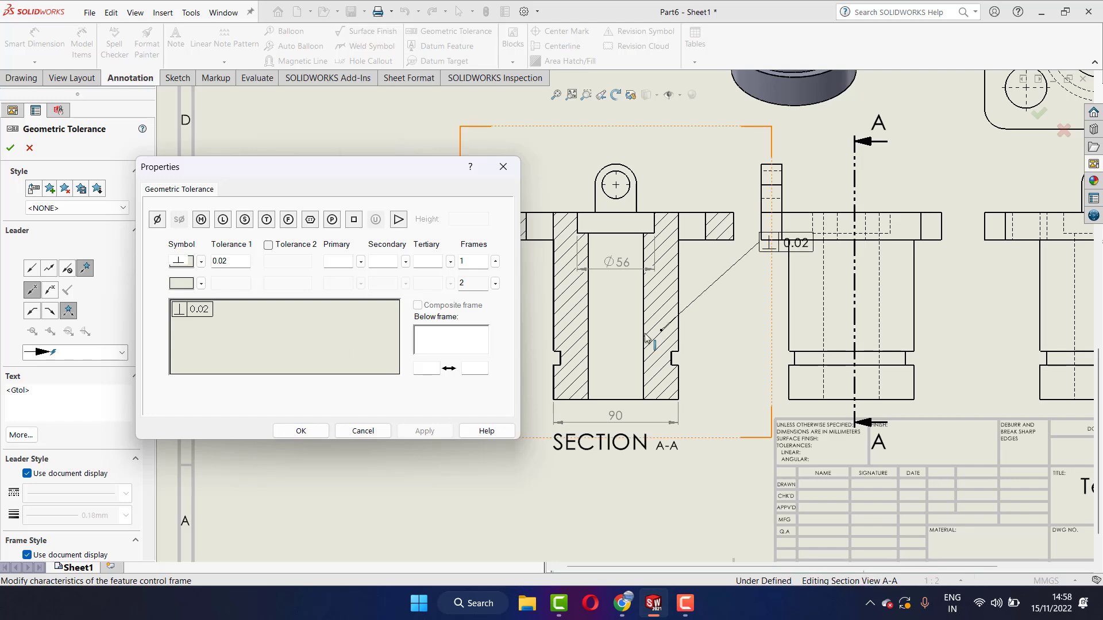
Step: Attach the 0.02 perpendicularity frame by leader to section A-A's left edge, placed beside it
scroll(758, 327, "up", 3)
scroll(758, 327, "up", 1)
scroll(718, 313, "down", 2)
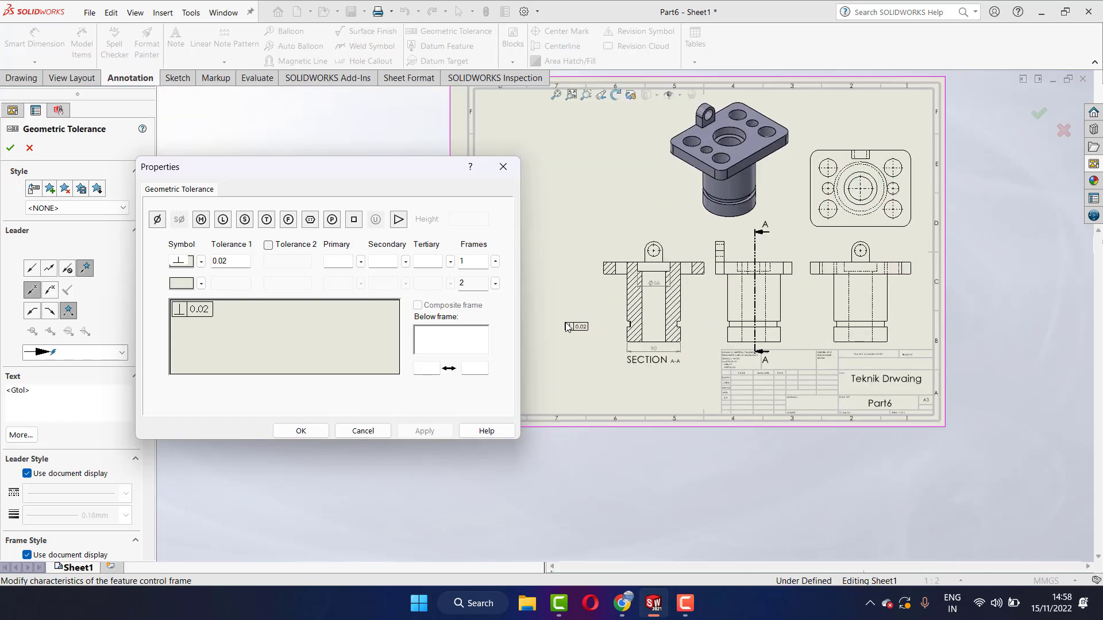
scroll(678, 297, "down", 2)
left_click(671, 294)
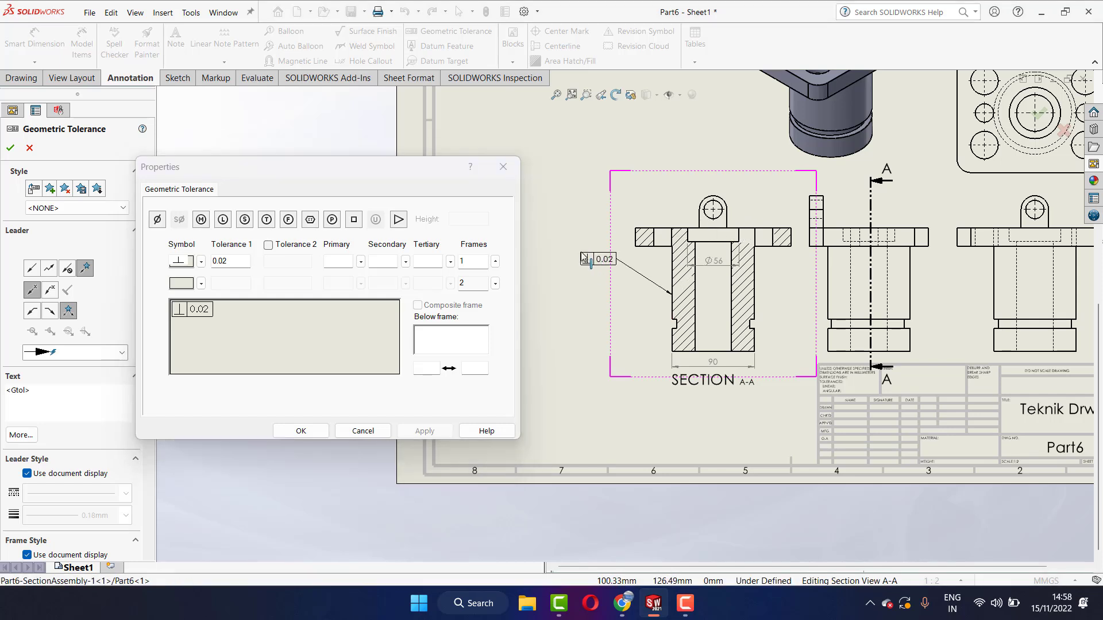
left_click(584, 258)
left_click(301, 431)
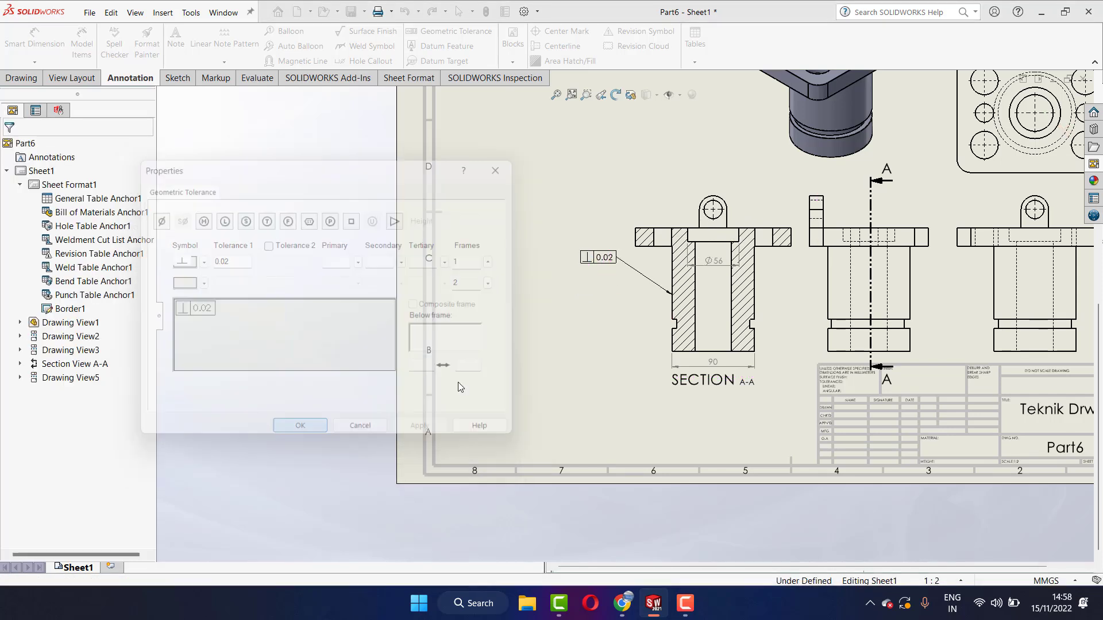
scroll(675, 284, "down", 3)
key("f")
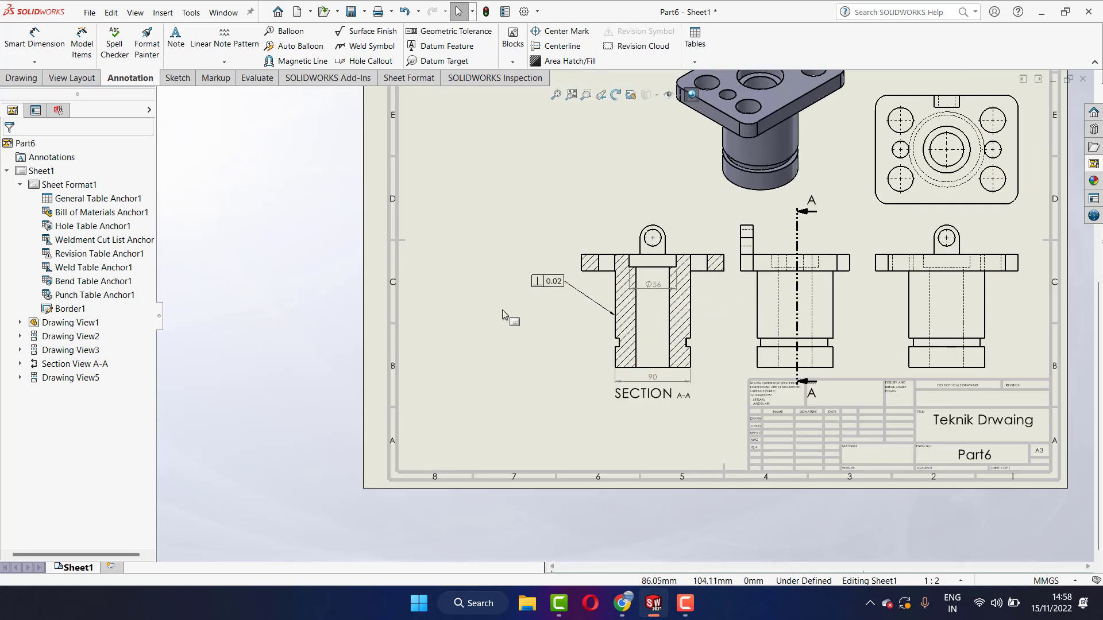
scroll(538, 295, "down", 1)
scroll(538, 295, "down", 1)
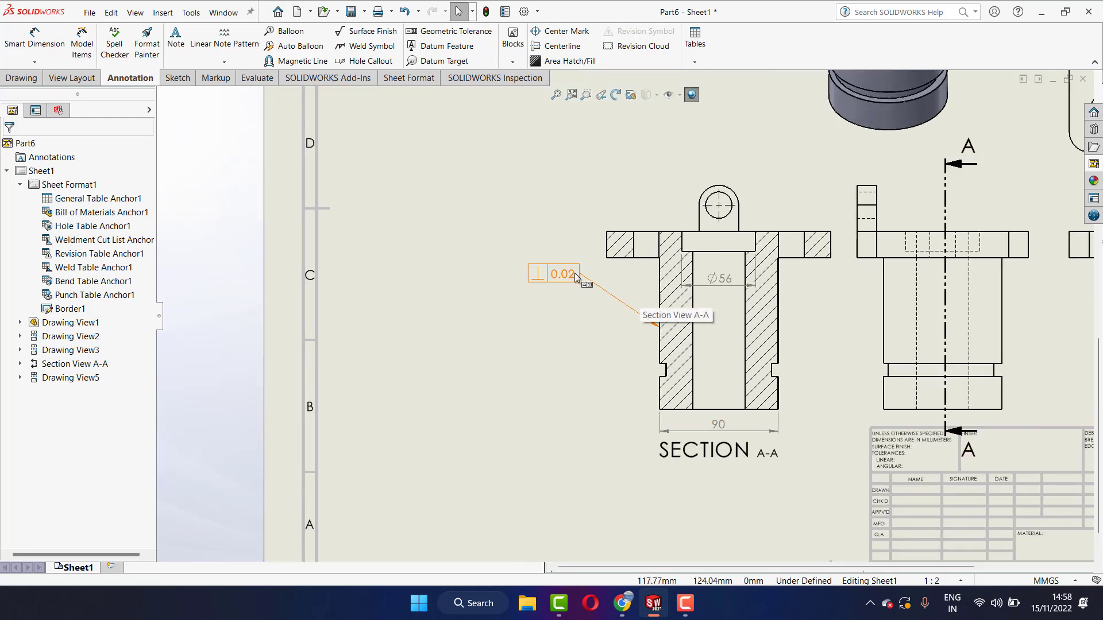
left_click(34, 39)
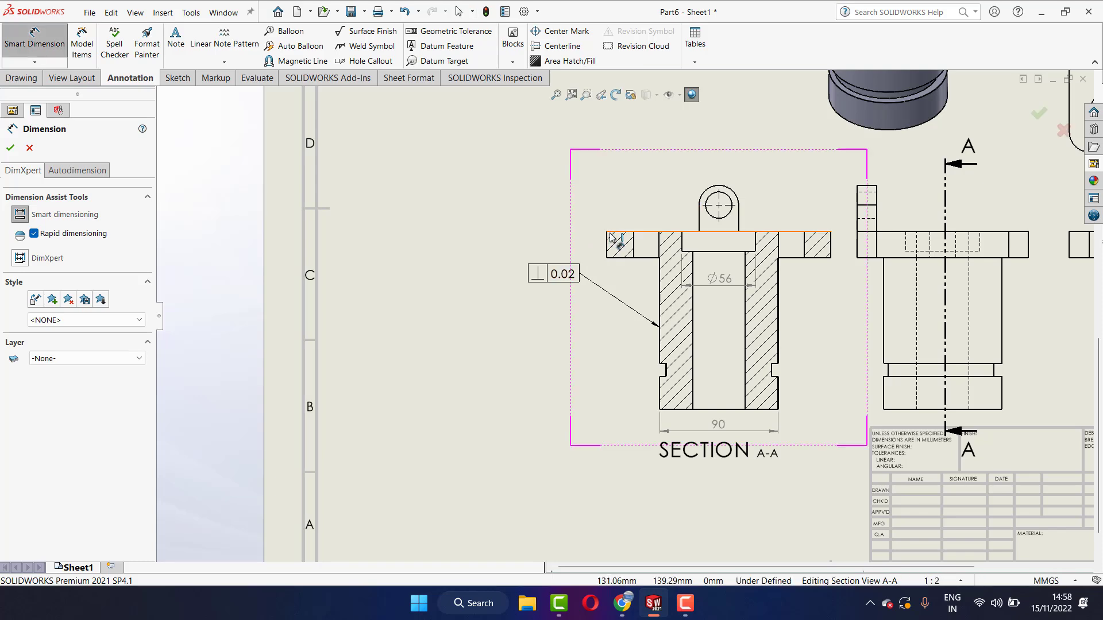
Step: Dimension the 115 height along section A-A's left wall with no decimals
left_click(660, 260)
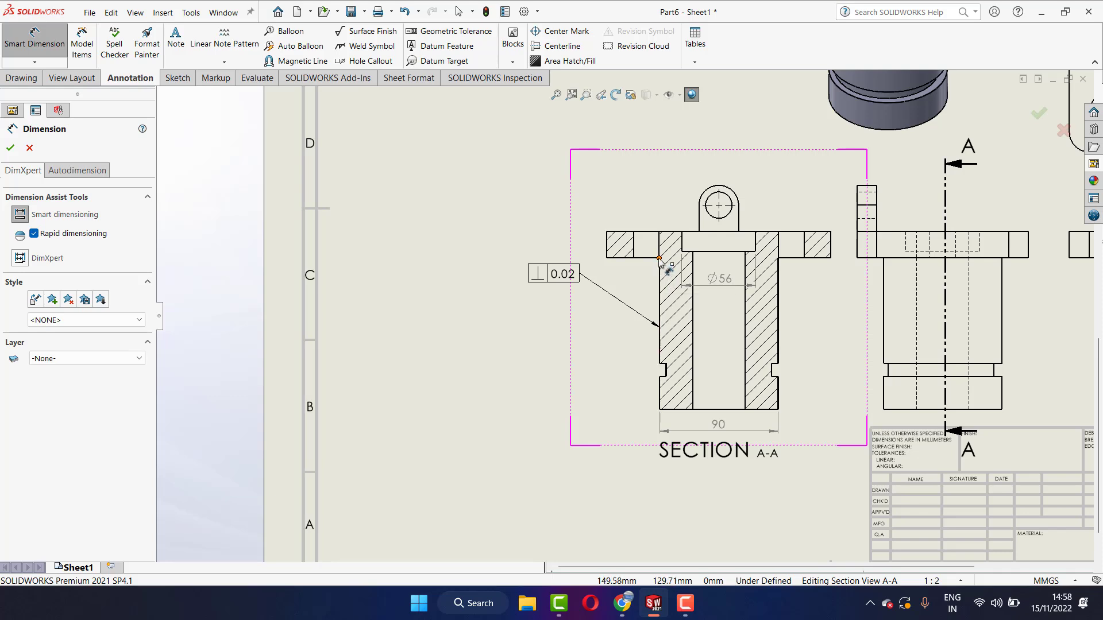
left_click(662, 418)
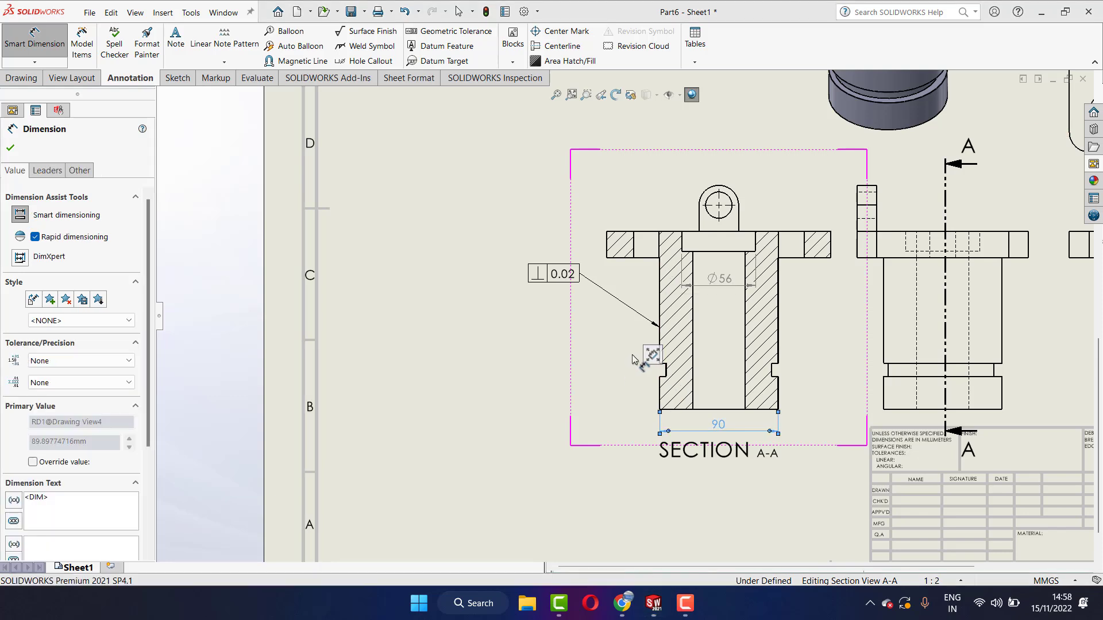
left_click(501, 221)
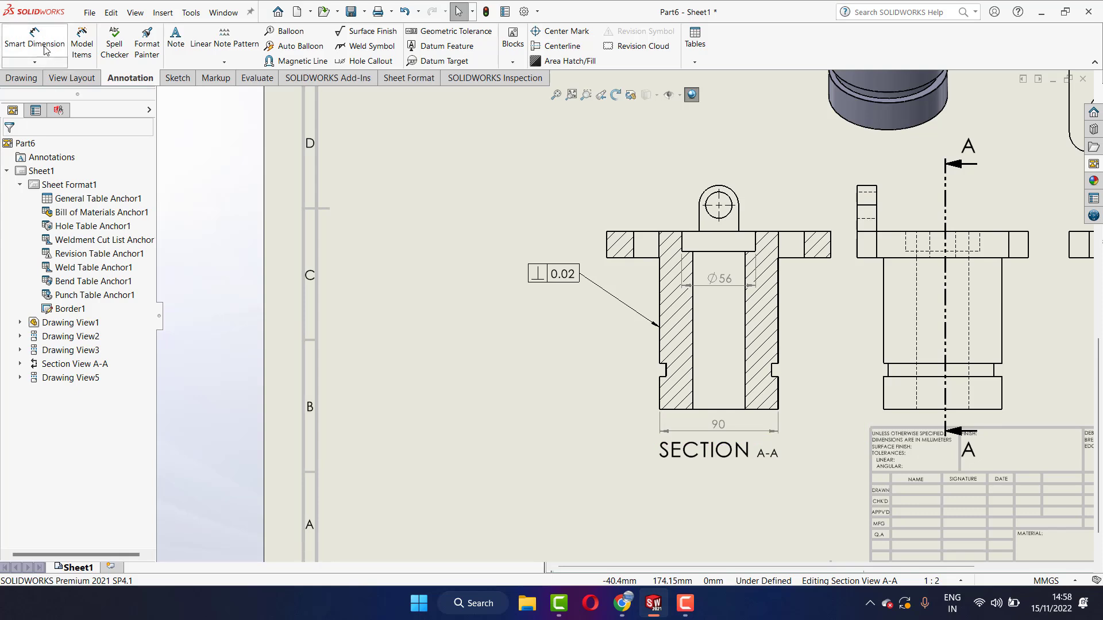
left_click(660, 259)
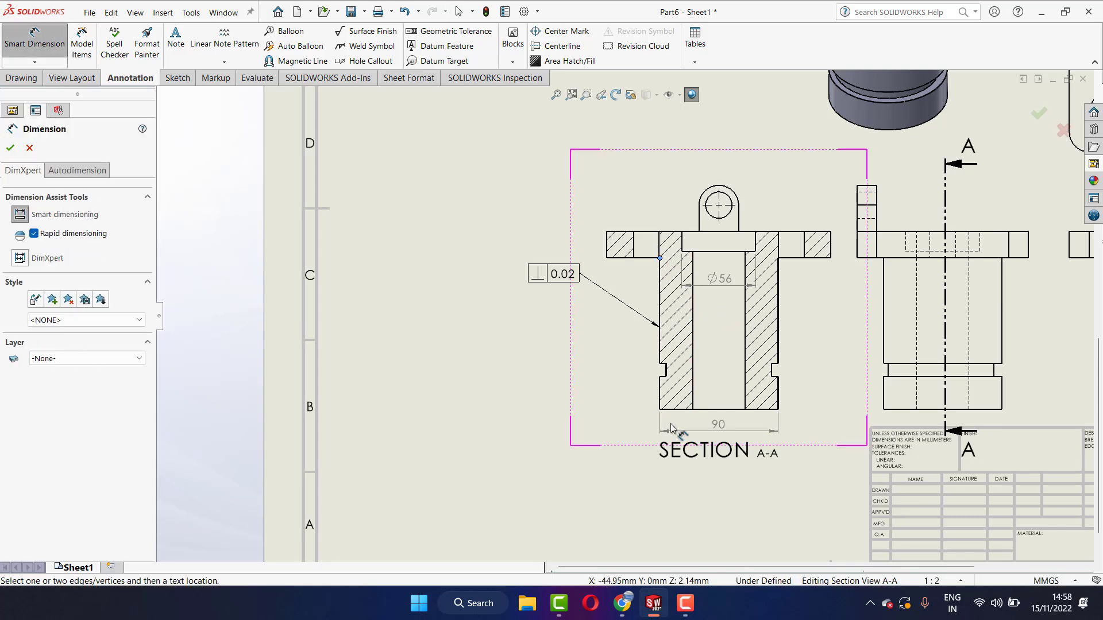
left_click(661, 410)
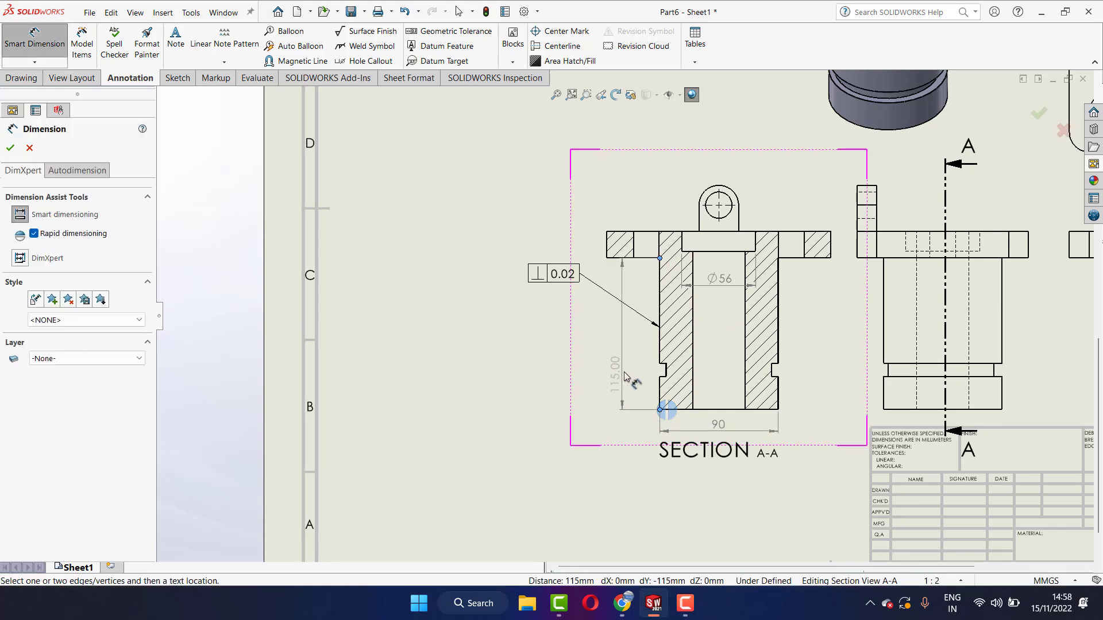
left_click(634, 343)
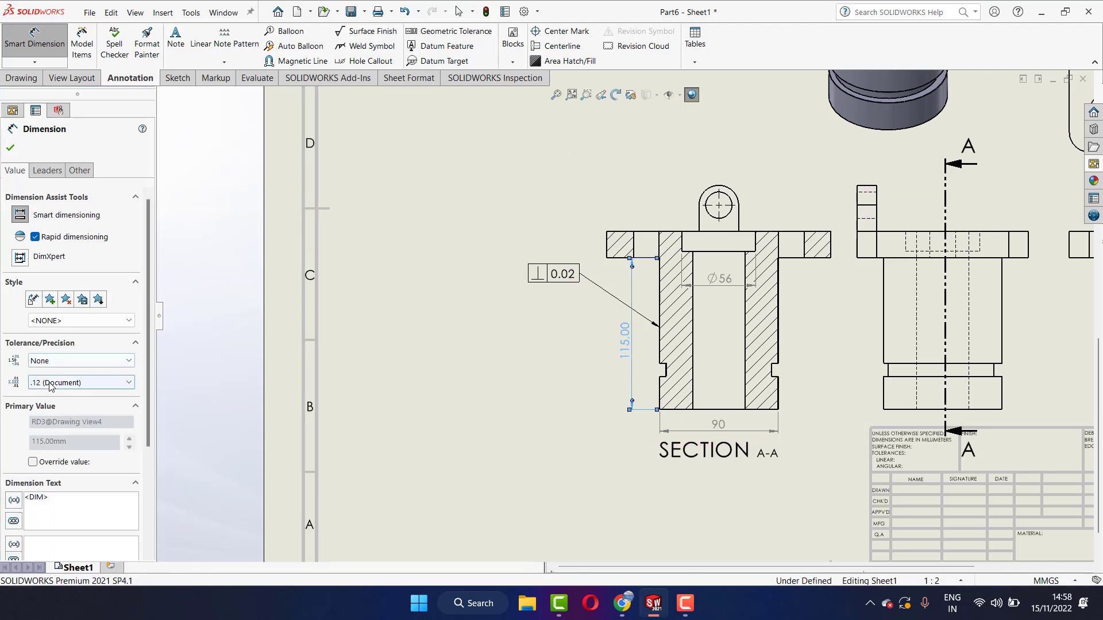
left_click(35, 383)
left_click(35, 395)
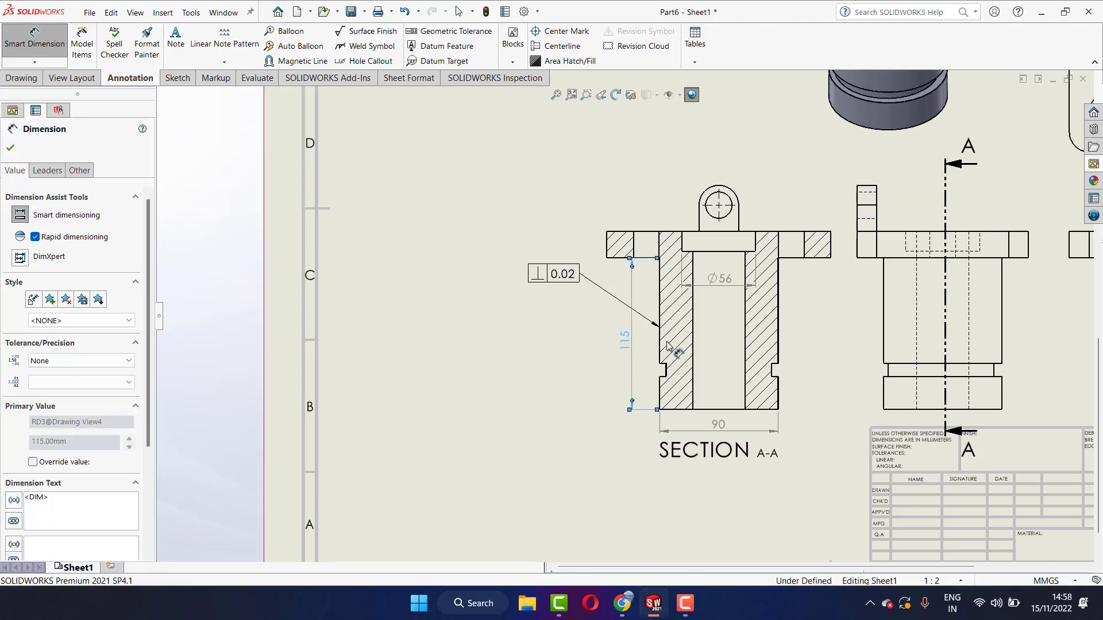
left_click(11, 148)
scroll(584, 315, "up", 2)
scroll(583, 314, "up", 2)
scroll(671, 370, "down", 6)
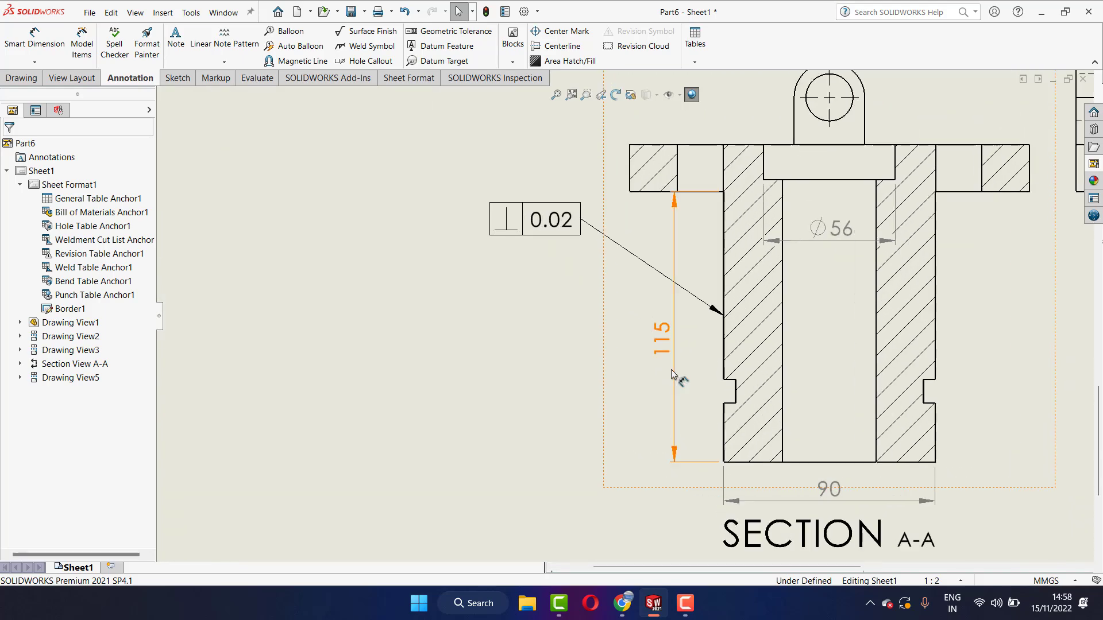
Step: Change the 115 height dimension to two decimal places, reading 115.00
left_click(675, 366)
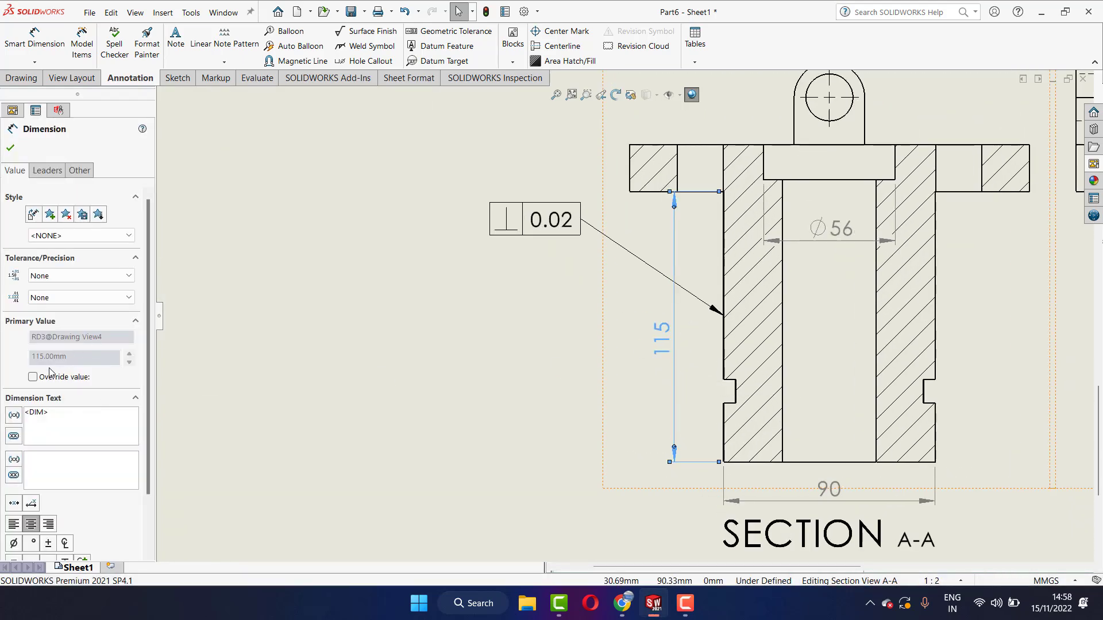
left_click(33, 377)
left_click(33, 377)
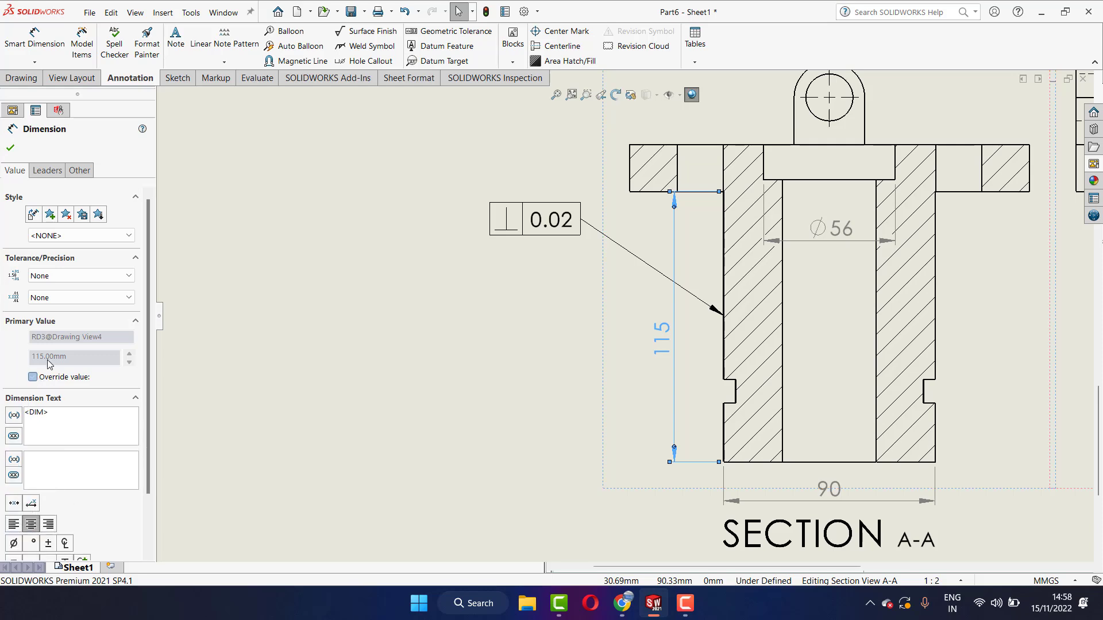
left_click(58, 297)
left_click(57, 321)
left_click(64, 298)
left_click(63, 330)
left_click(11, 148)
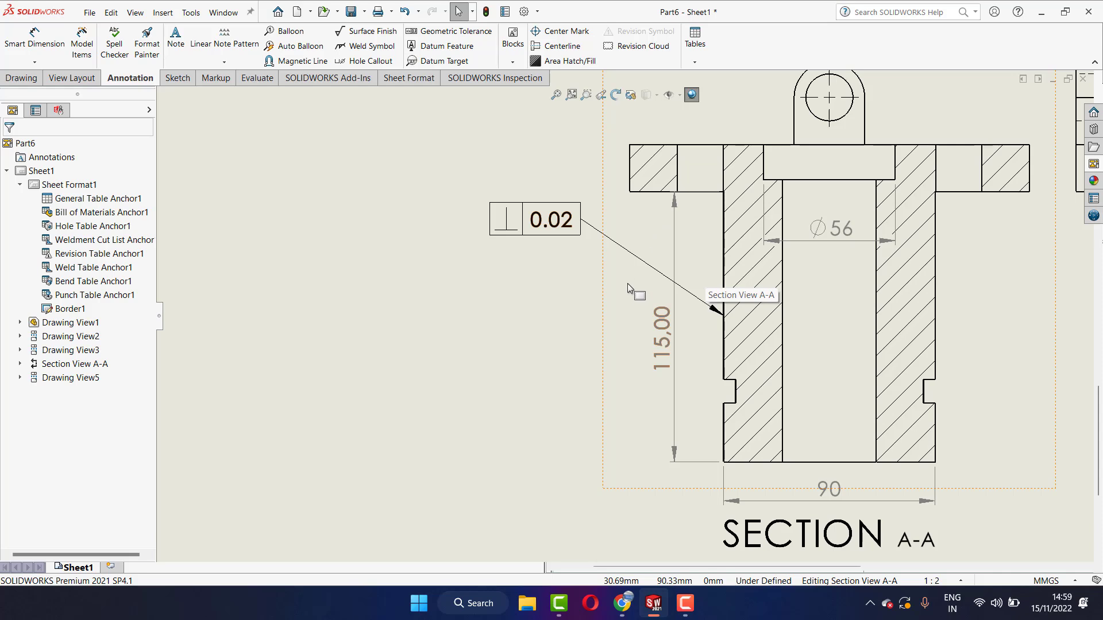
scroll(642, 291, "up", 1)
scroll(726, 208, "down", 2)
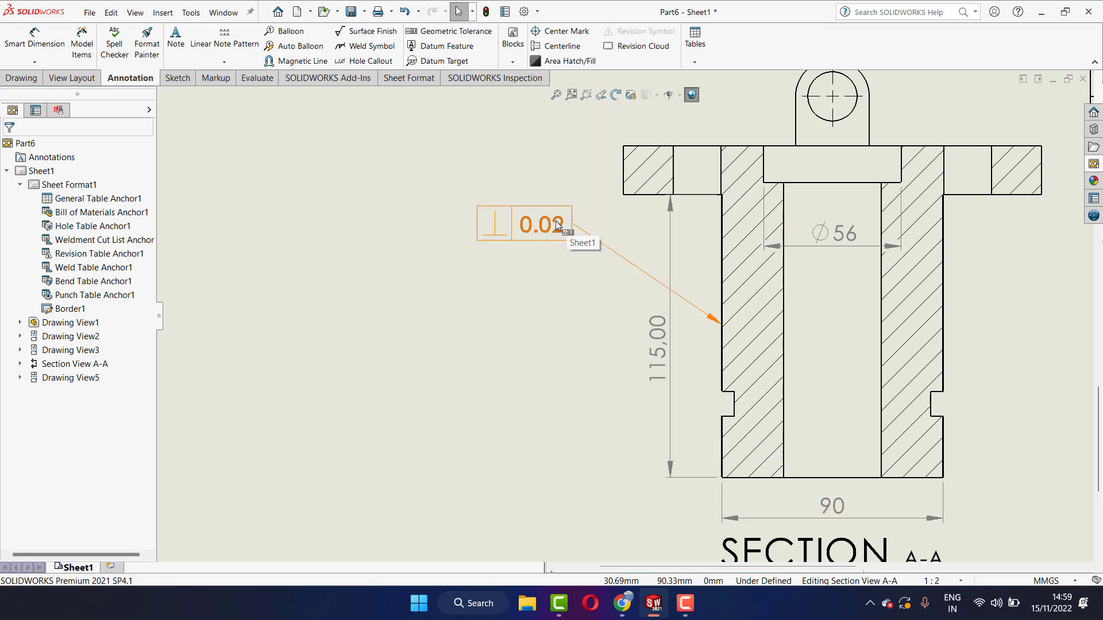
left_click(468, 336)
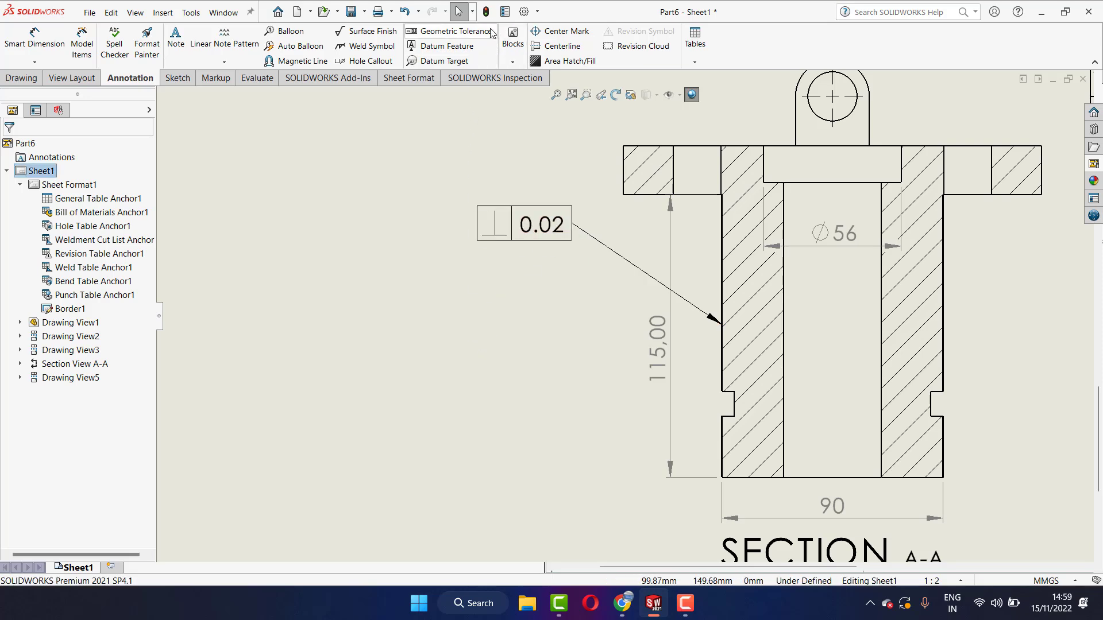
Step: Add a 0.02 circularity frame with a leader to the bore edge, right of the section
left_click(451, 31)
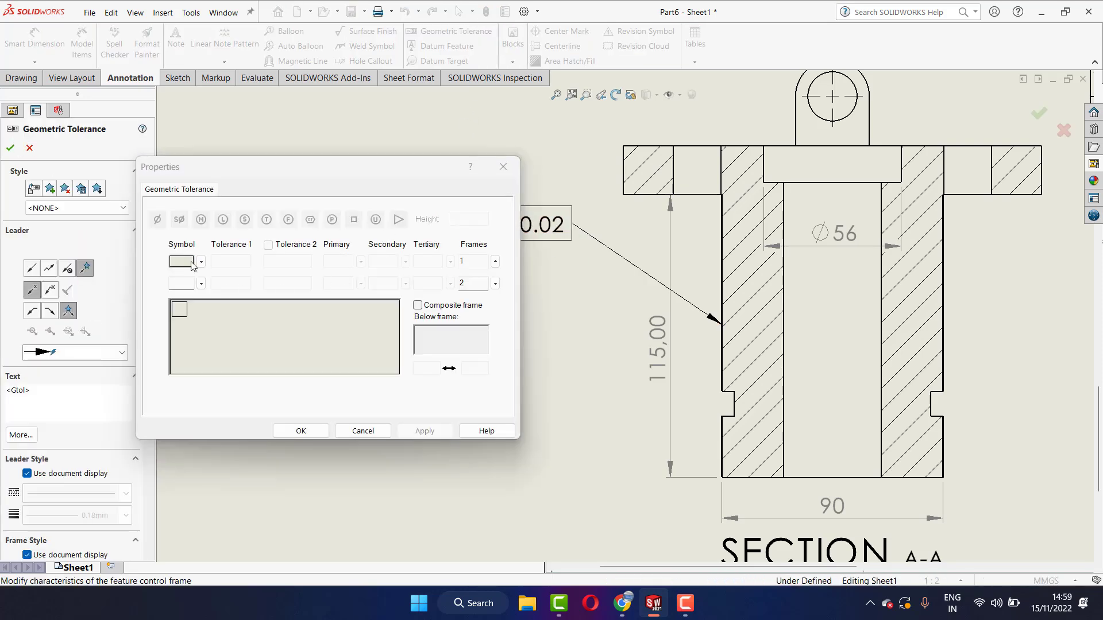
left_click(201, 262)
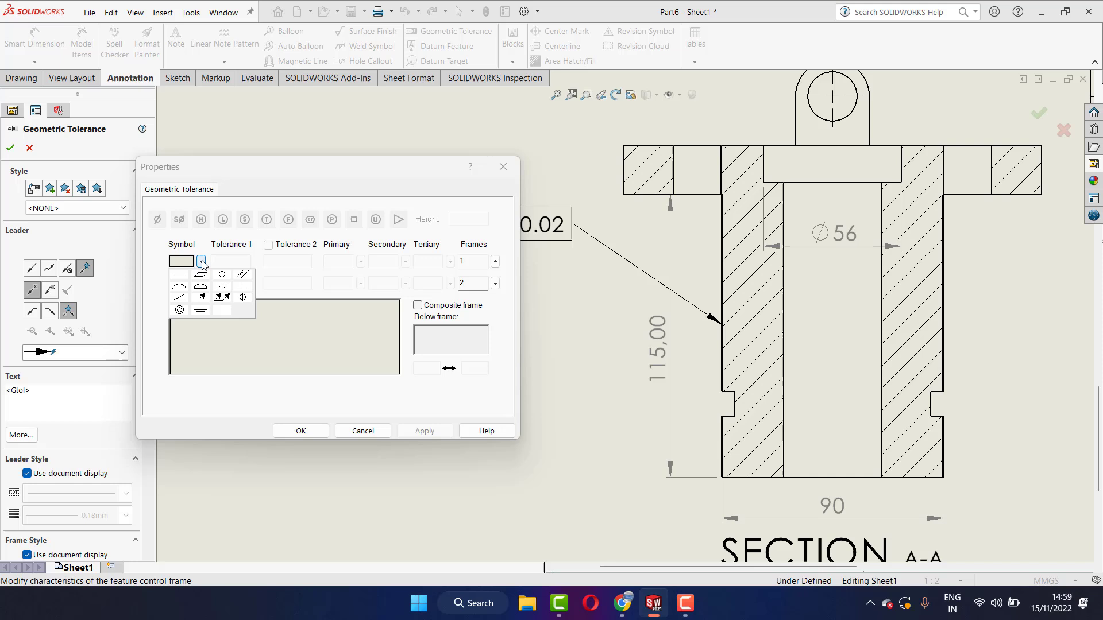
left_click(224, 281)
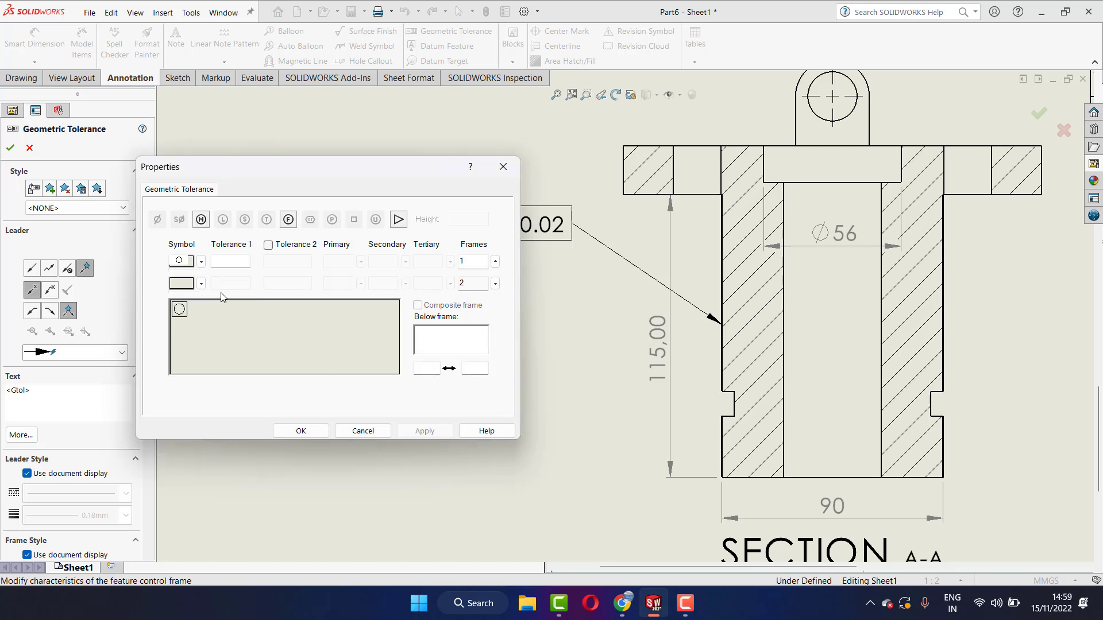
left_click(229, 263)
type("02")
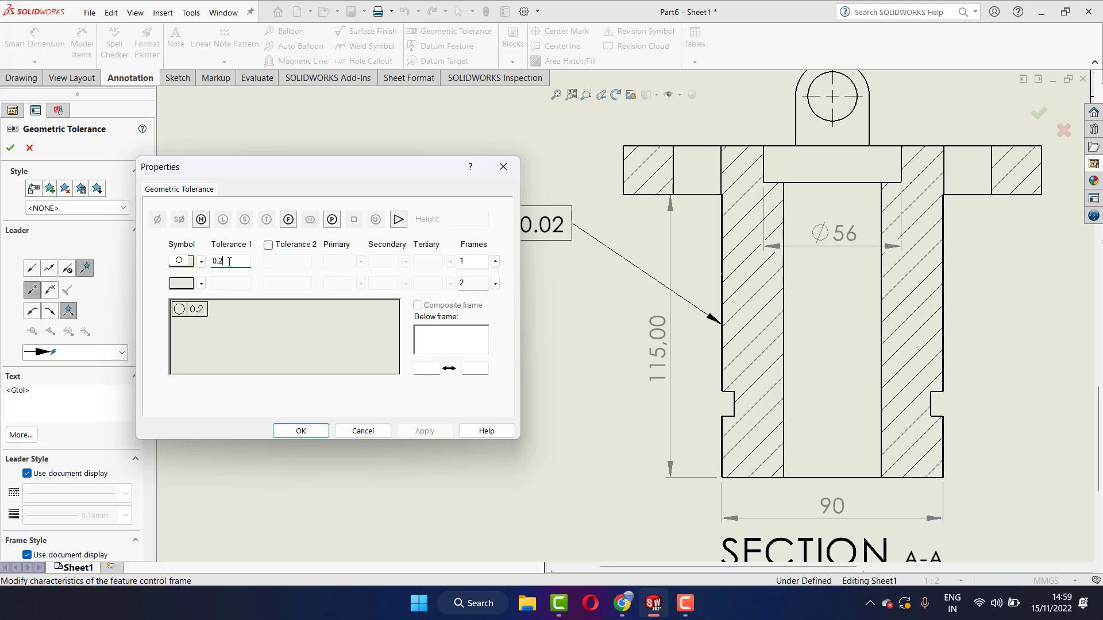
type("02")
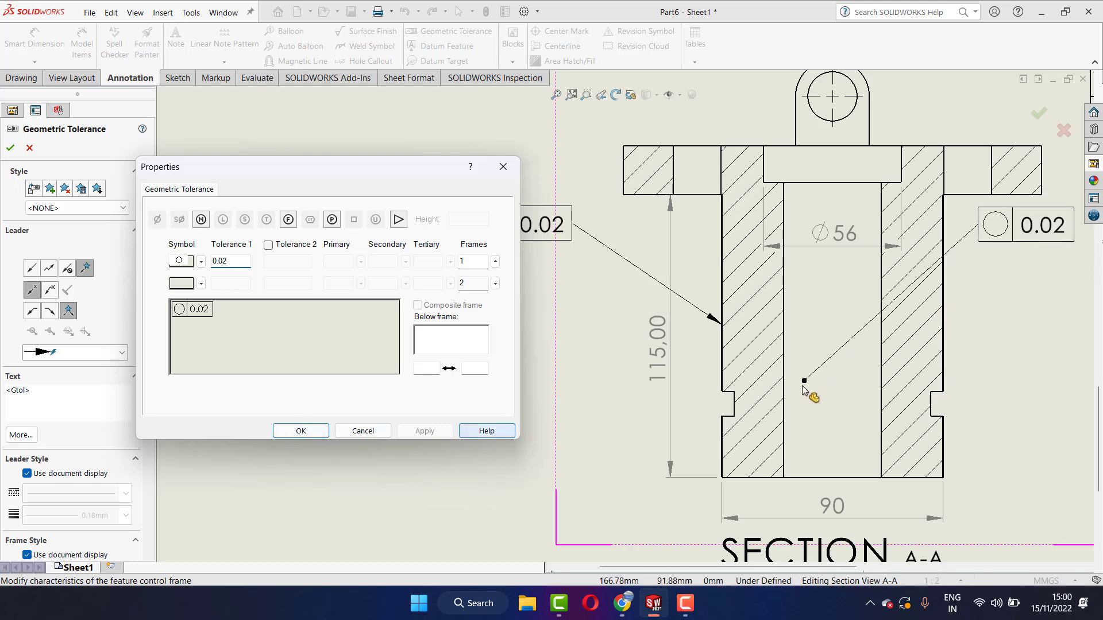
left_click(787, 425)
left_click(960, 281)
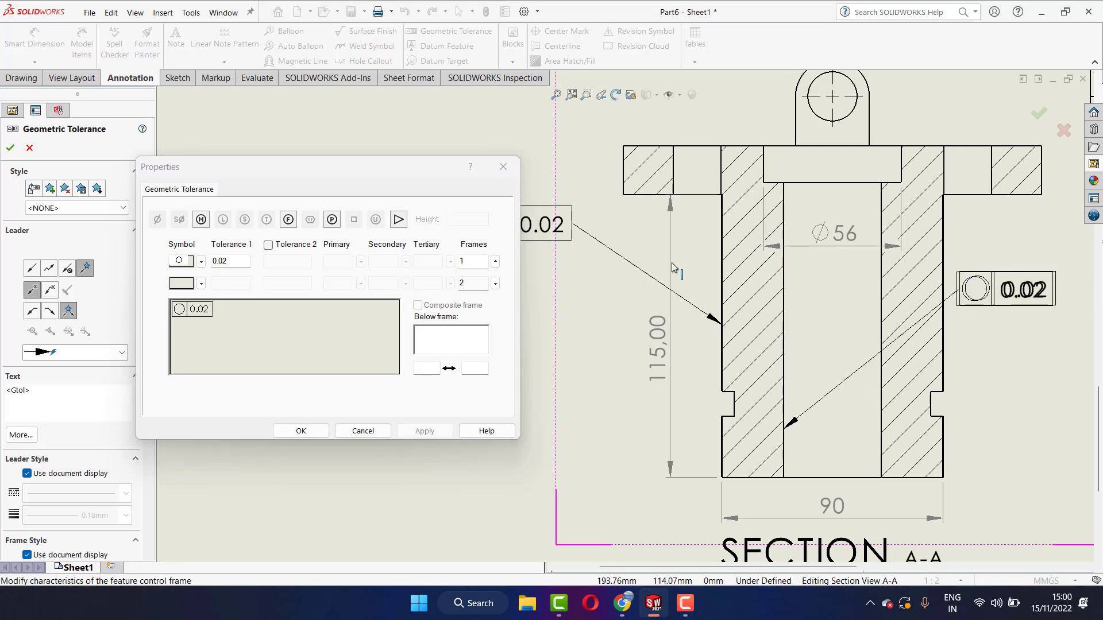
Step: Add a 0.02 concentricity frame with a leader to the bore edge beside the section
left_click(201, 261)
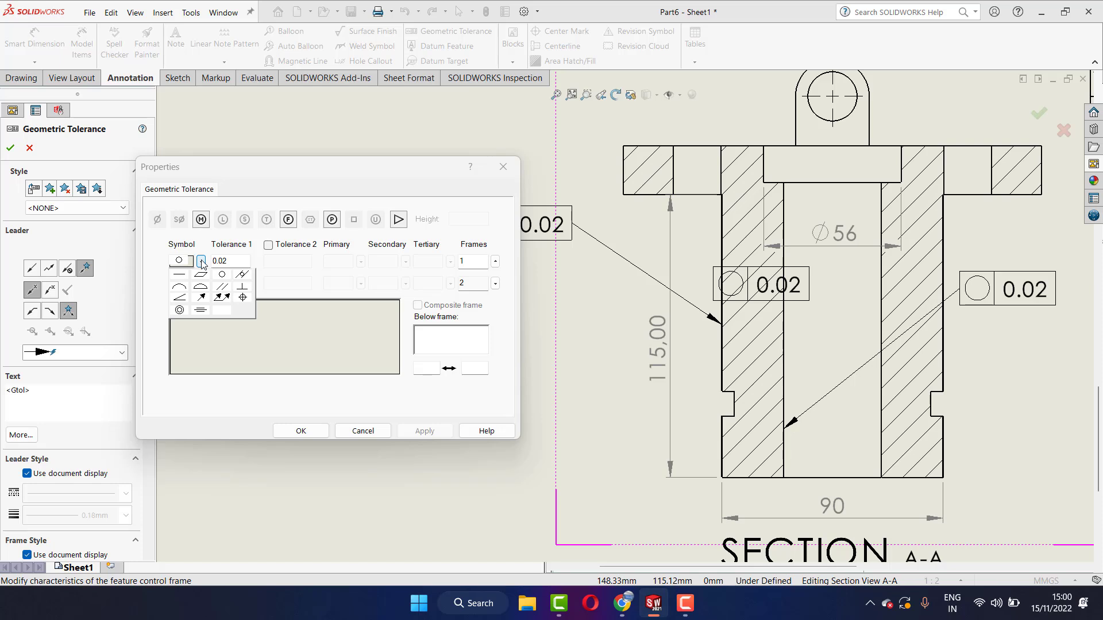
left_click(180, 310)
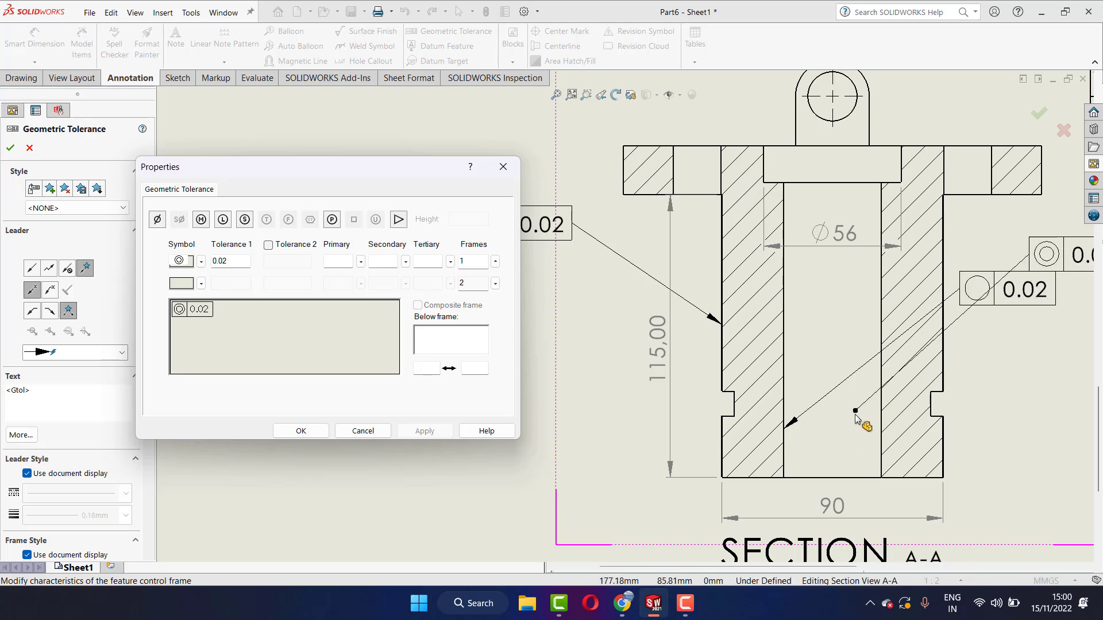
scroll(836, 458, "up", 3)
scroll(746, 402, "down", 1)
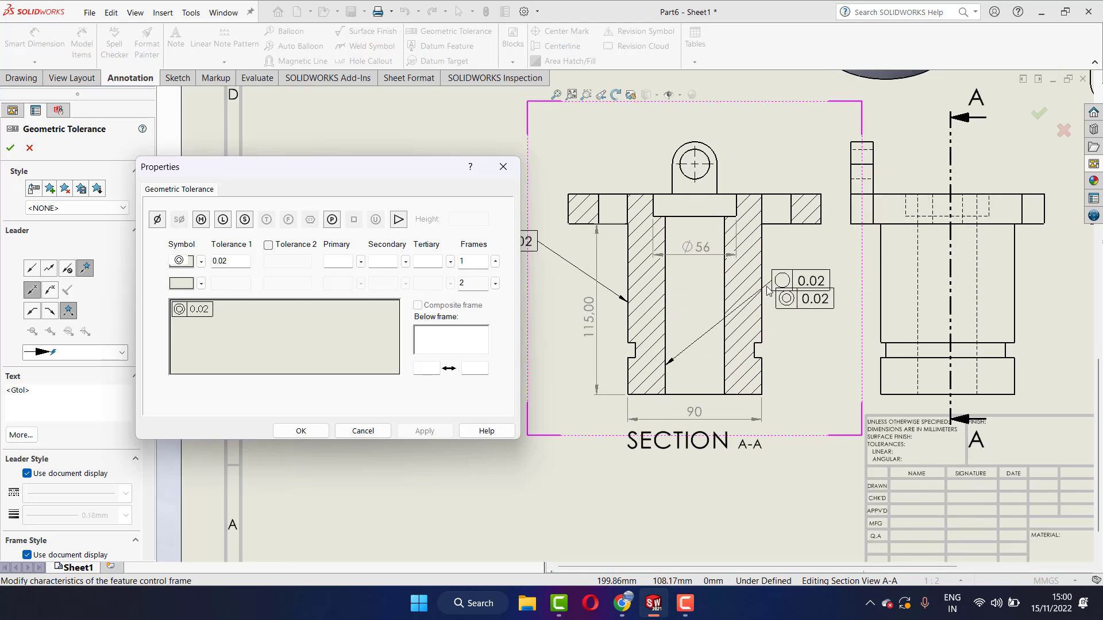
scroll(781, 290, "up", 2)
scroll(775, 291, "down", 3)
scroll(770, 290, "down", 1)
scroll(770, 290, "up", 1)
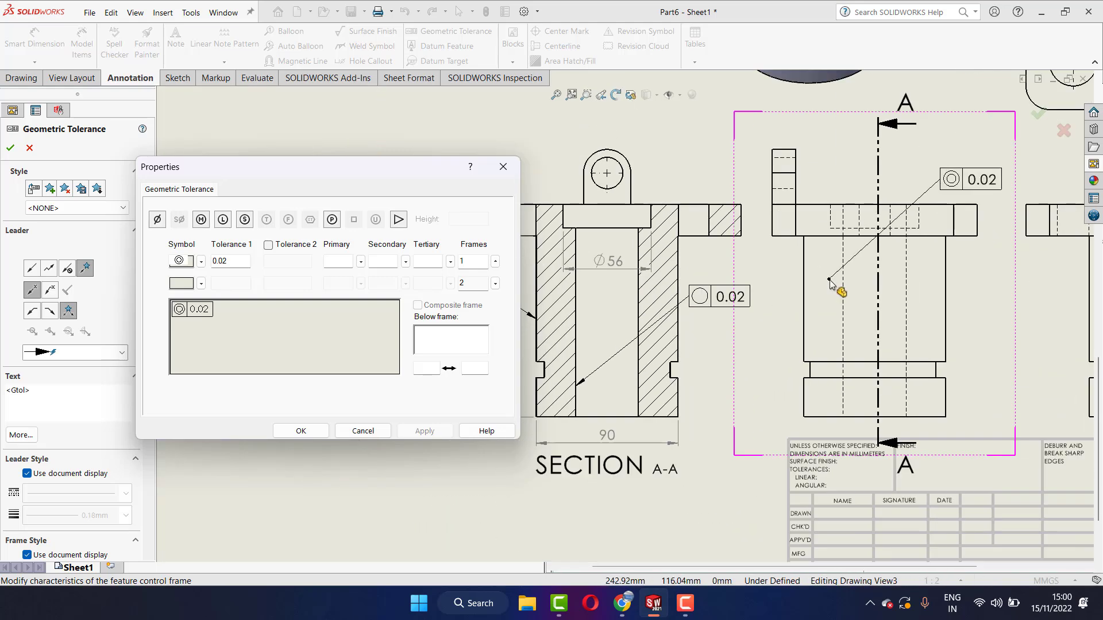
scroll(804, 284, "up", 2)
scroll(631, 288, "down", 2)
scroll(636, 360, "down", 2)
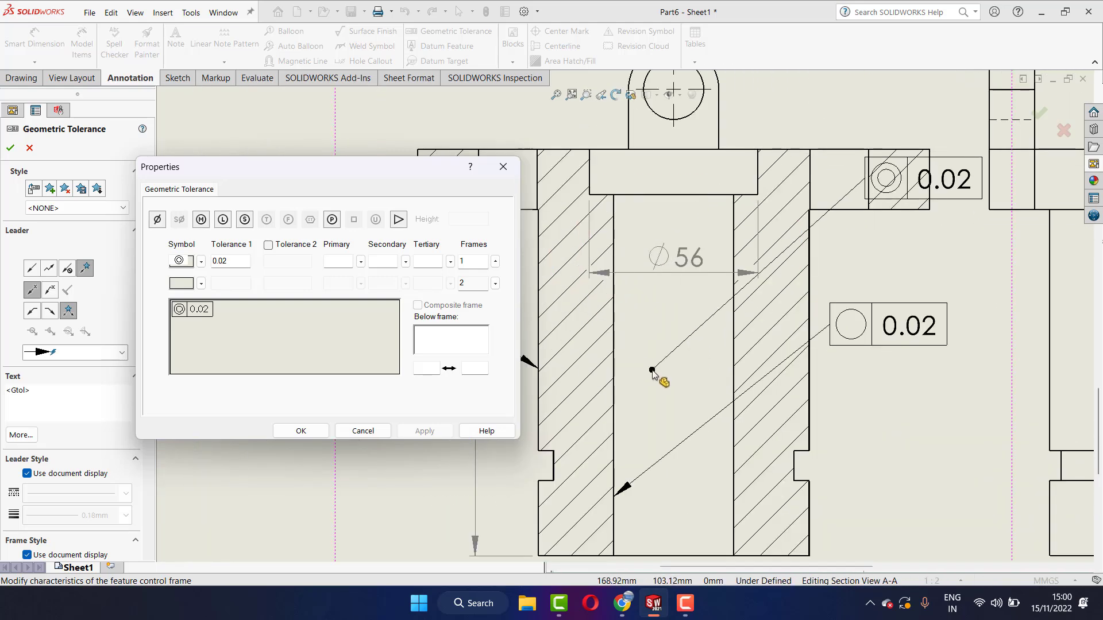
left_click(616, 398)
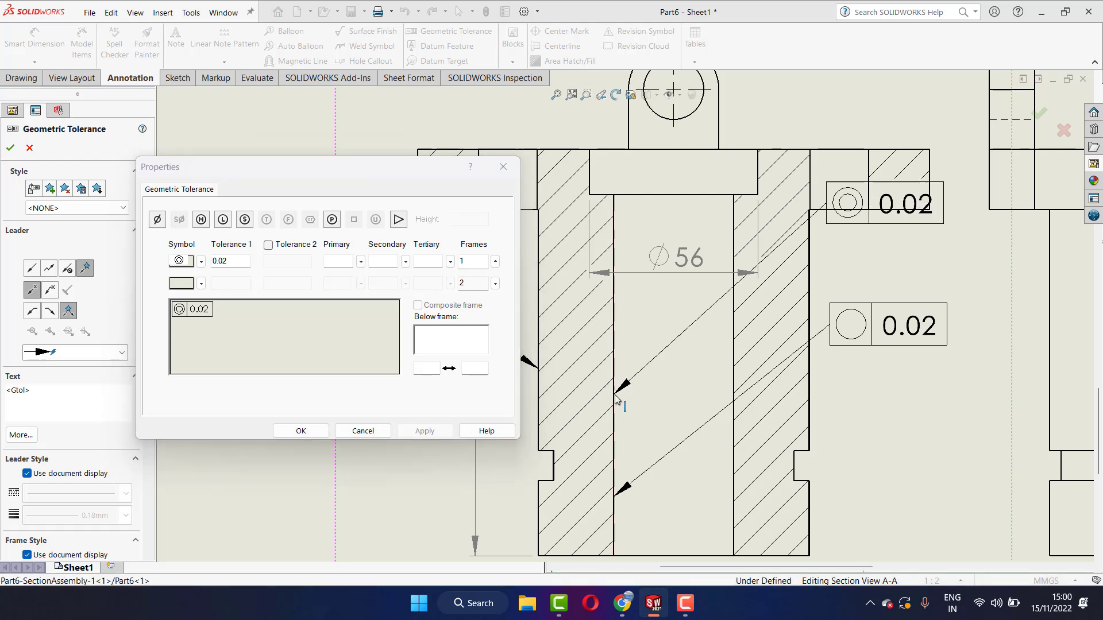
left_click(849, 238)
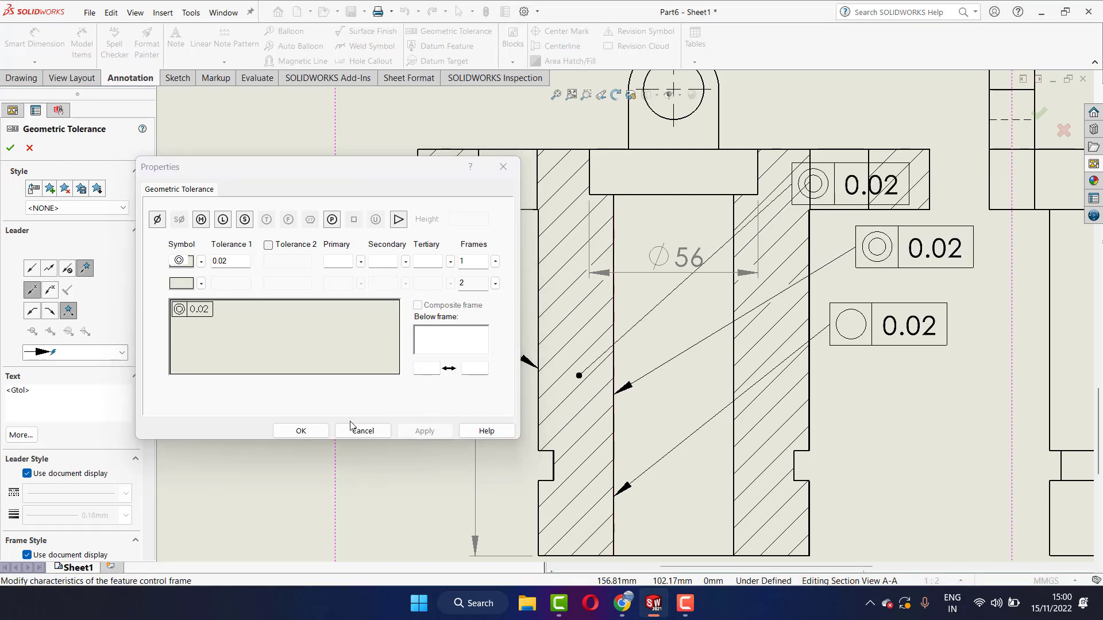
left_click(302, 431)
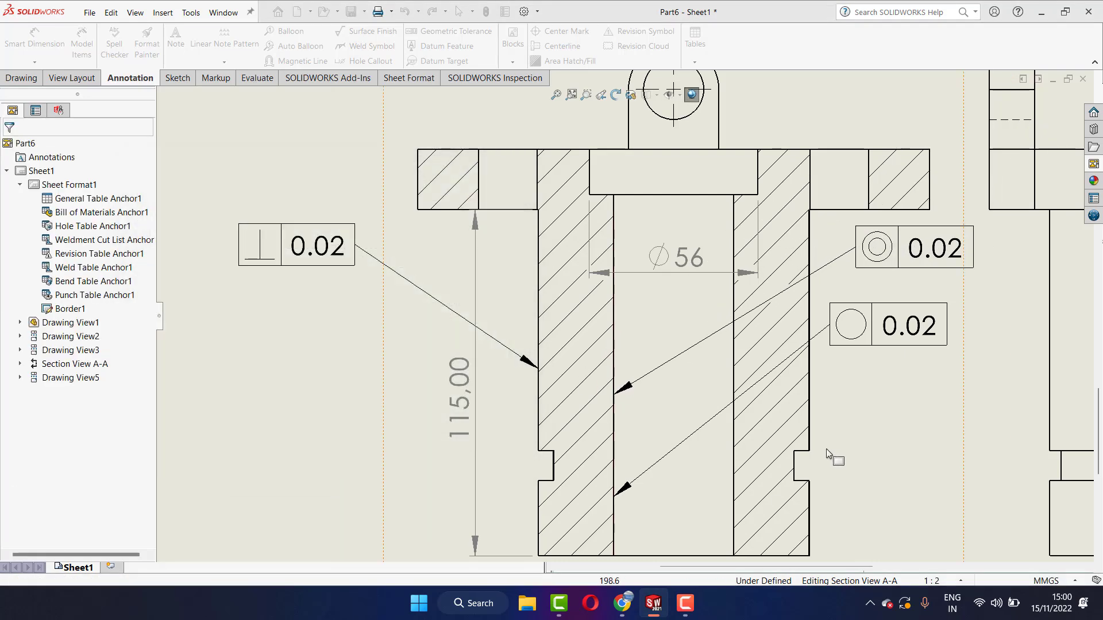
left_click(829, 336)
right_click(825, 334)
left_click(856, 280)
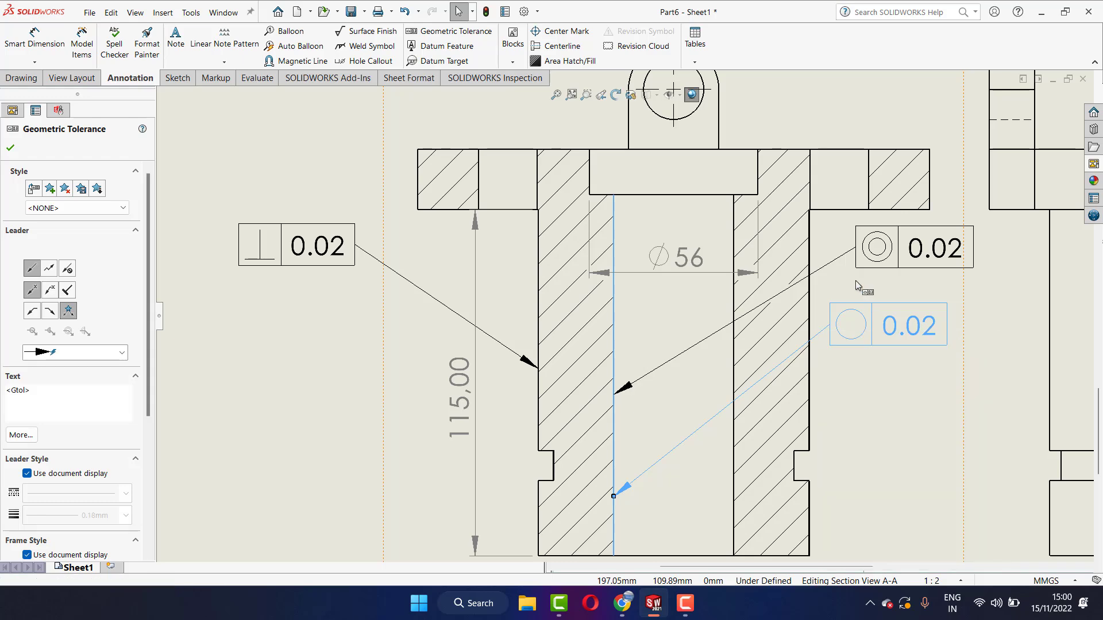
left_click(10, 148)
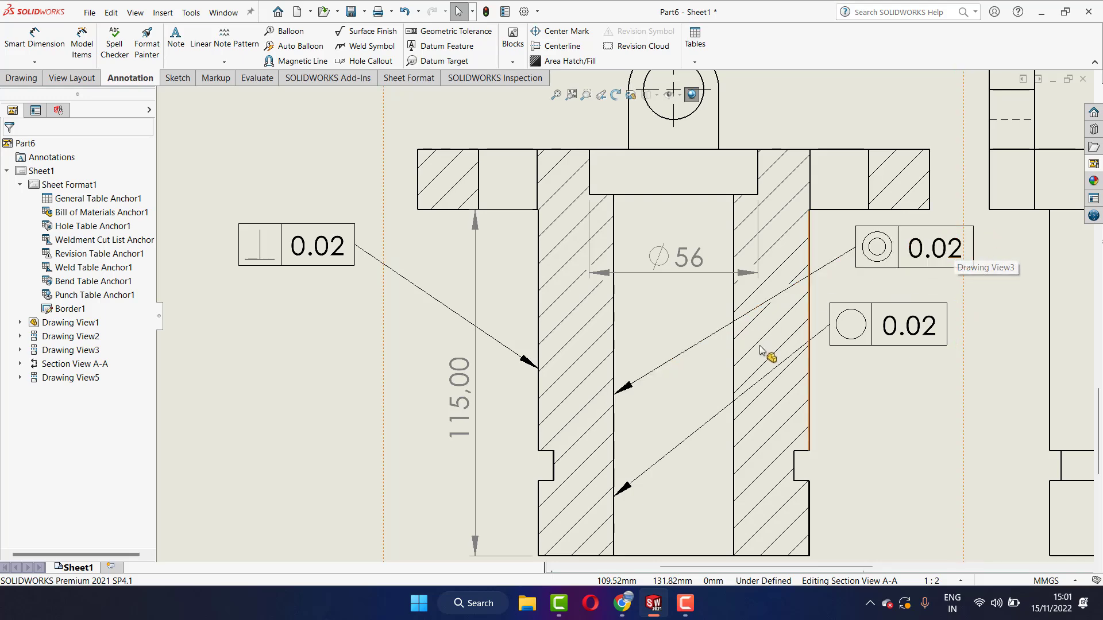
scroll(768, 357, "up", 3)
scroll(803, 324, "up", 2)
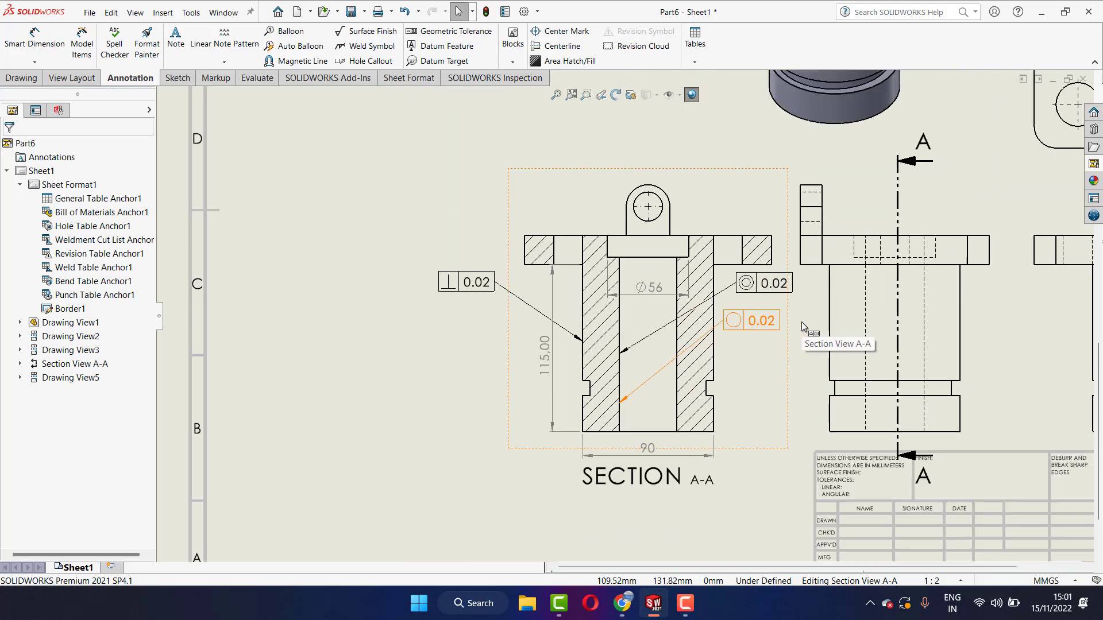
scroll(803, 324, "up", 2)
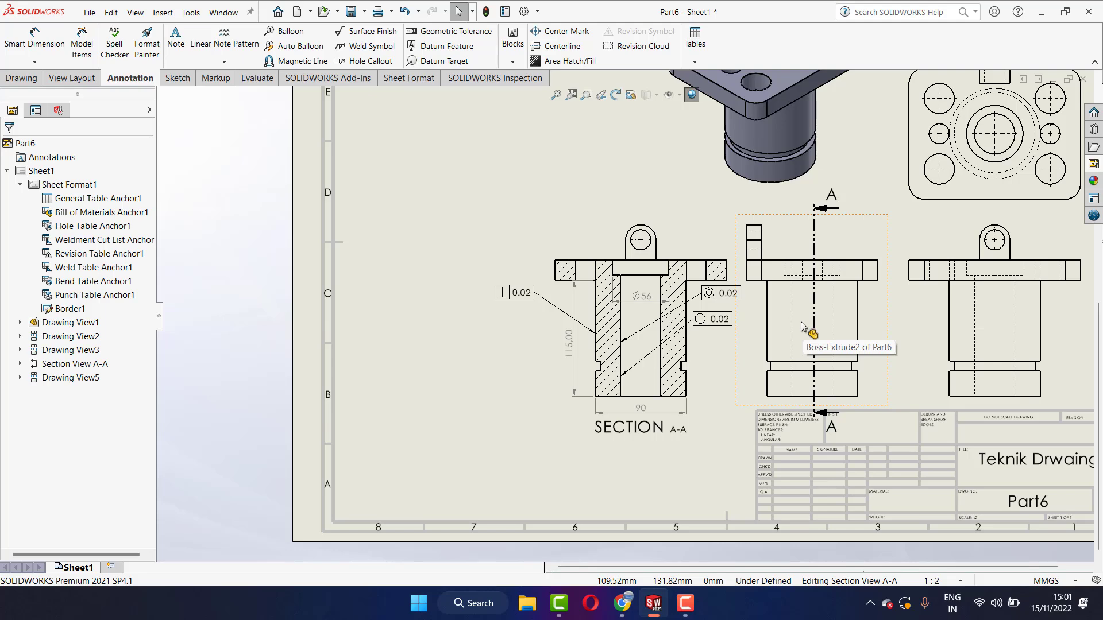
scroll(802, 325, "down", 2)
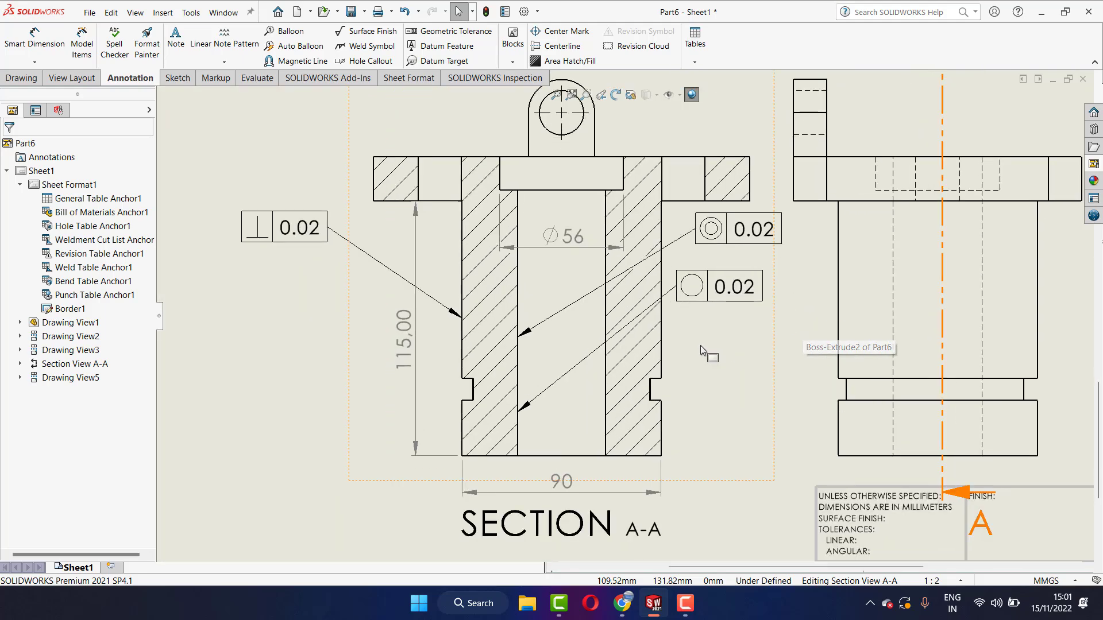
scroll(701, 346, "up", 3)
scroll(719, 253, "up", 2)
scroll(720, 253, "up", 1)
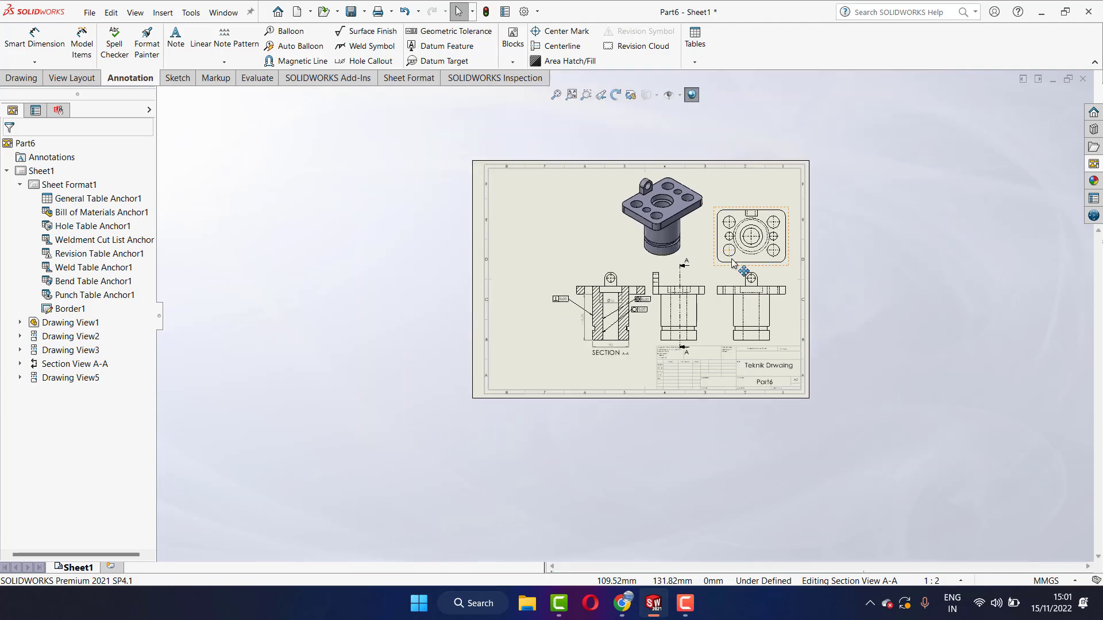
scroll(567, 243, "down", 1)
scroll(592, 253, "down", 1)
scroll(615, 265, "down", 1)
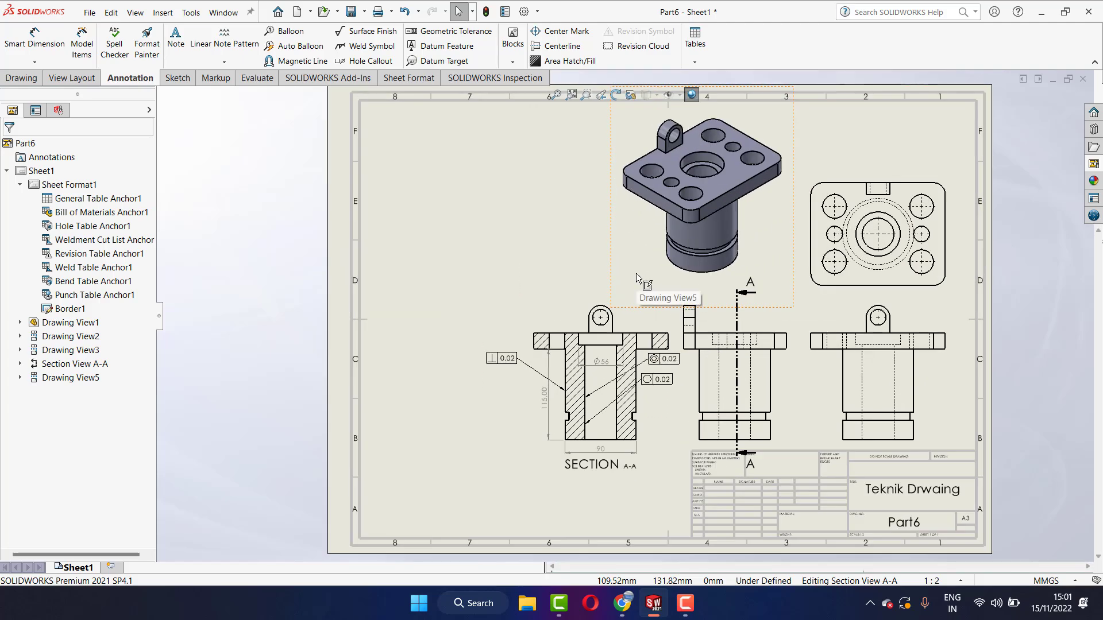